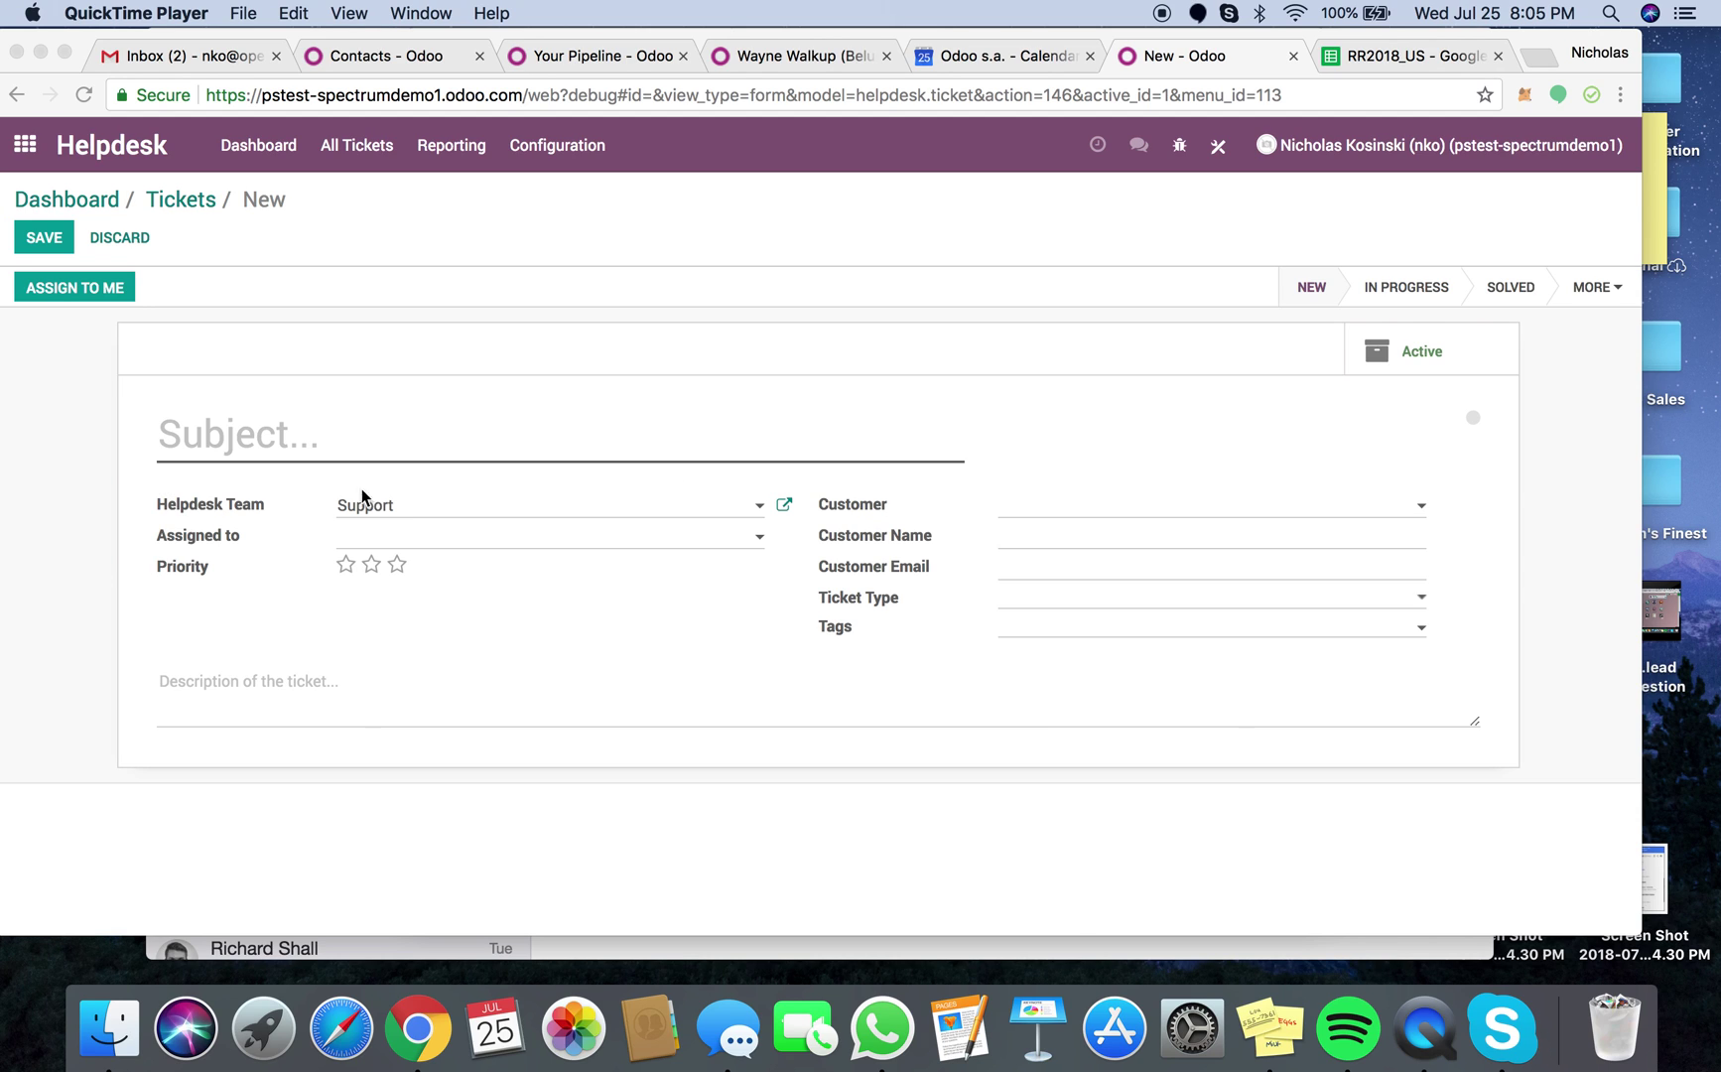
Open Odoo Studio on the ticket form and show the Ticket model's Automated Actions list
click(1213, 172)
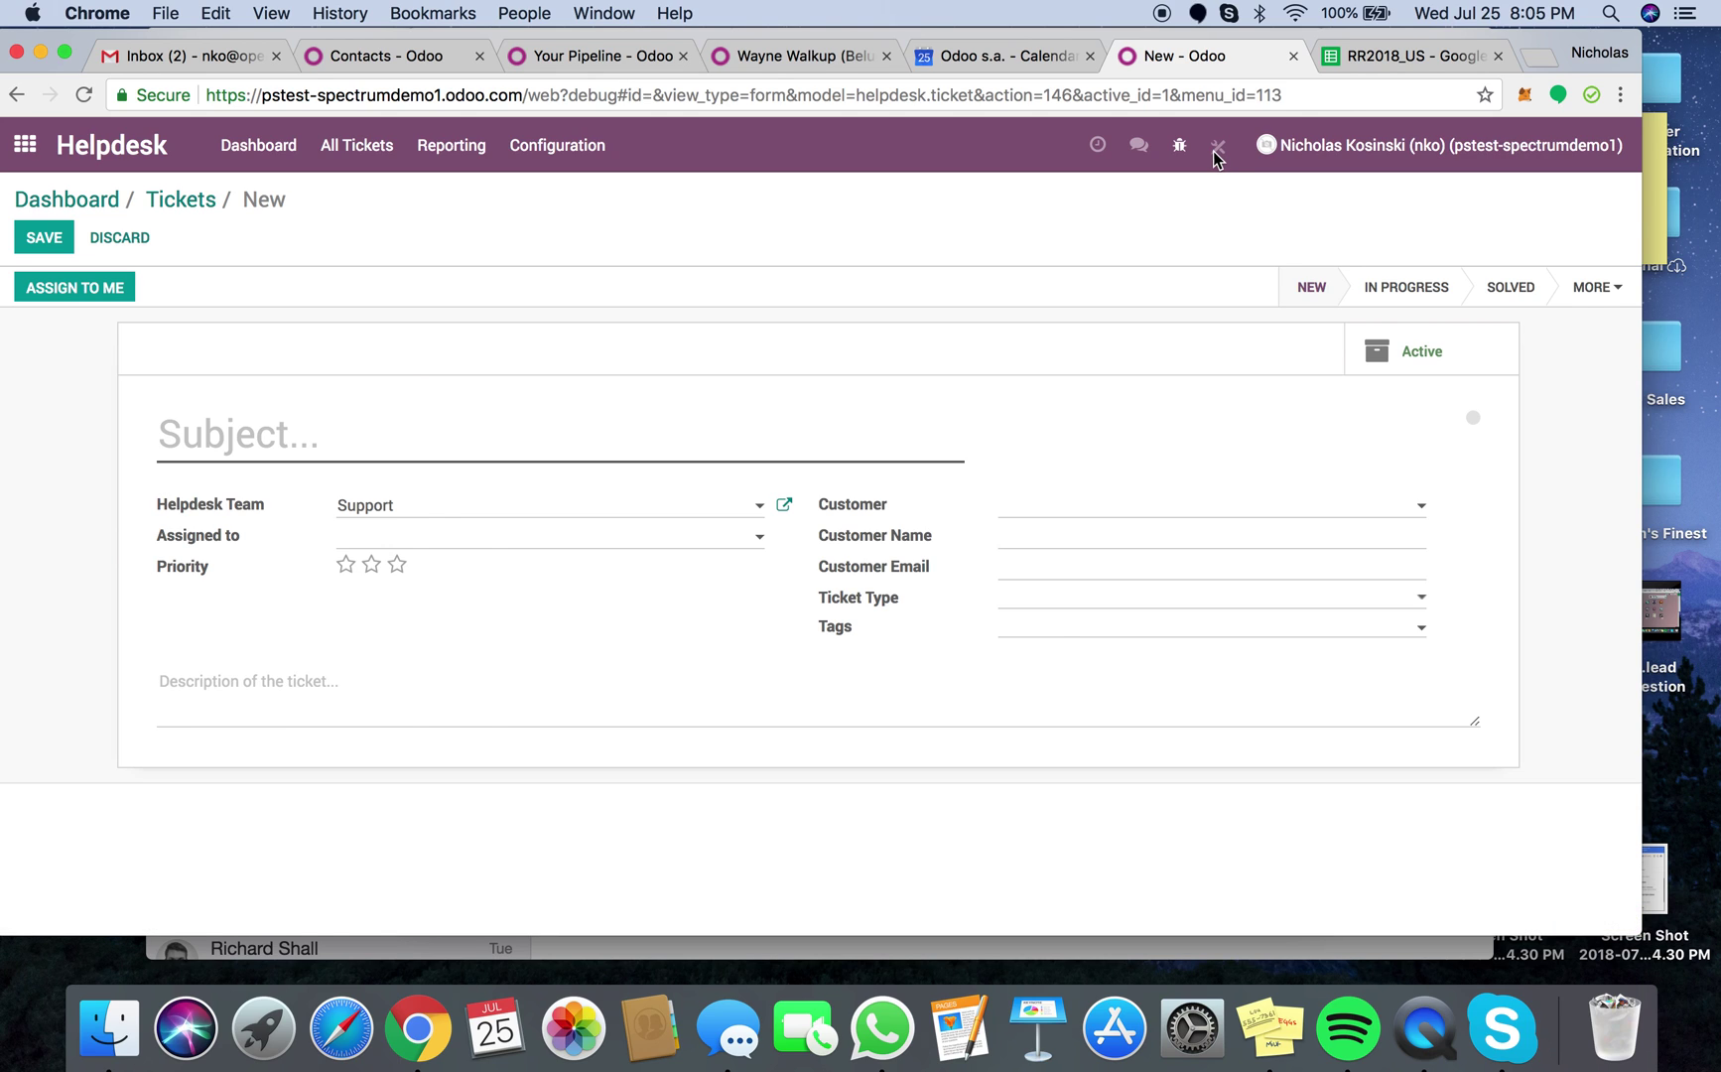
click(1215, 149)
click(1151, 203)
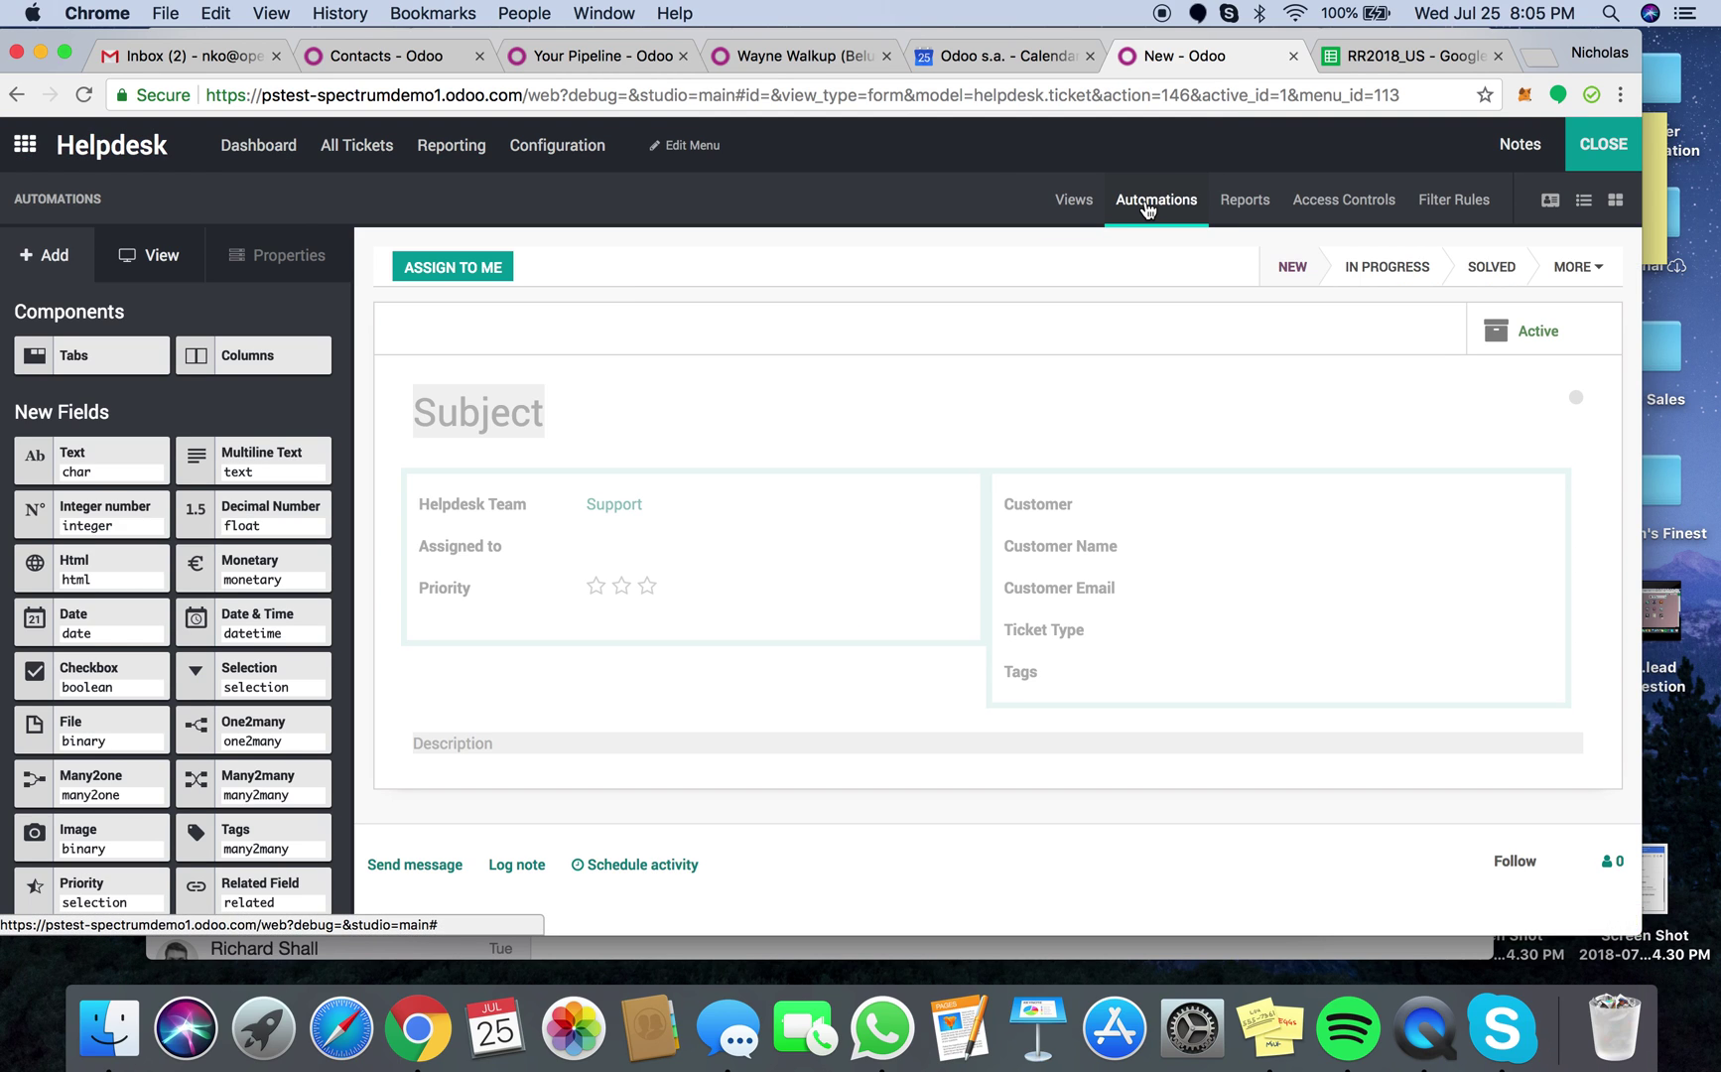
click(60, 302)
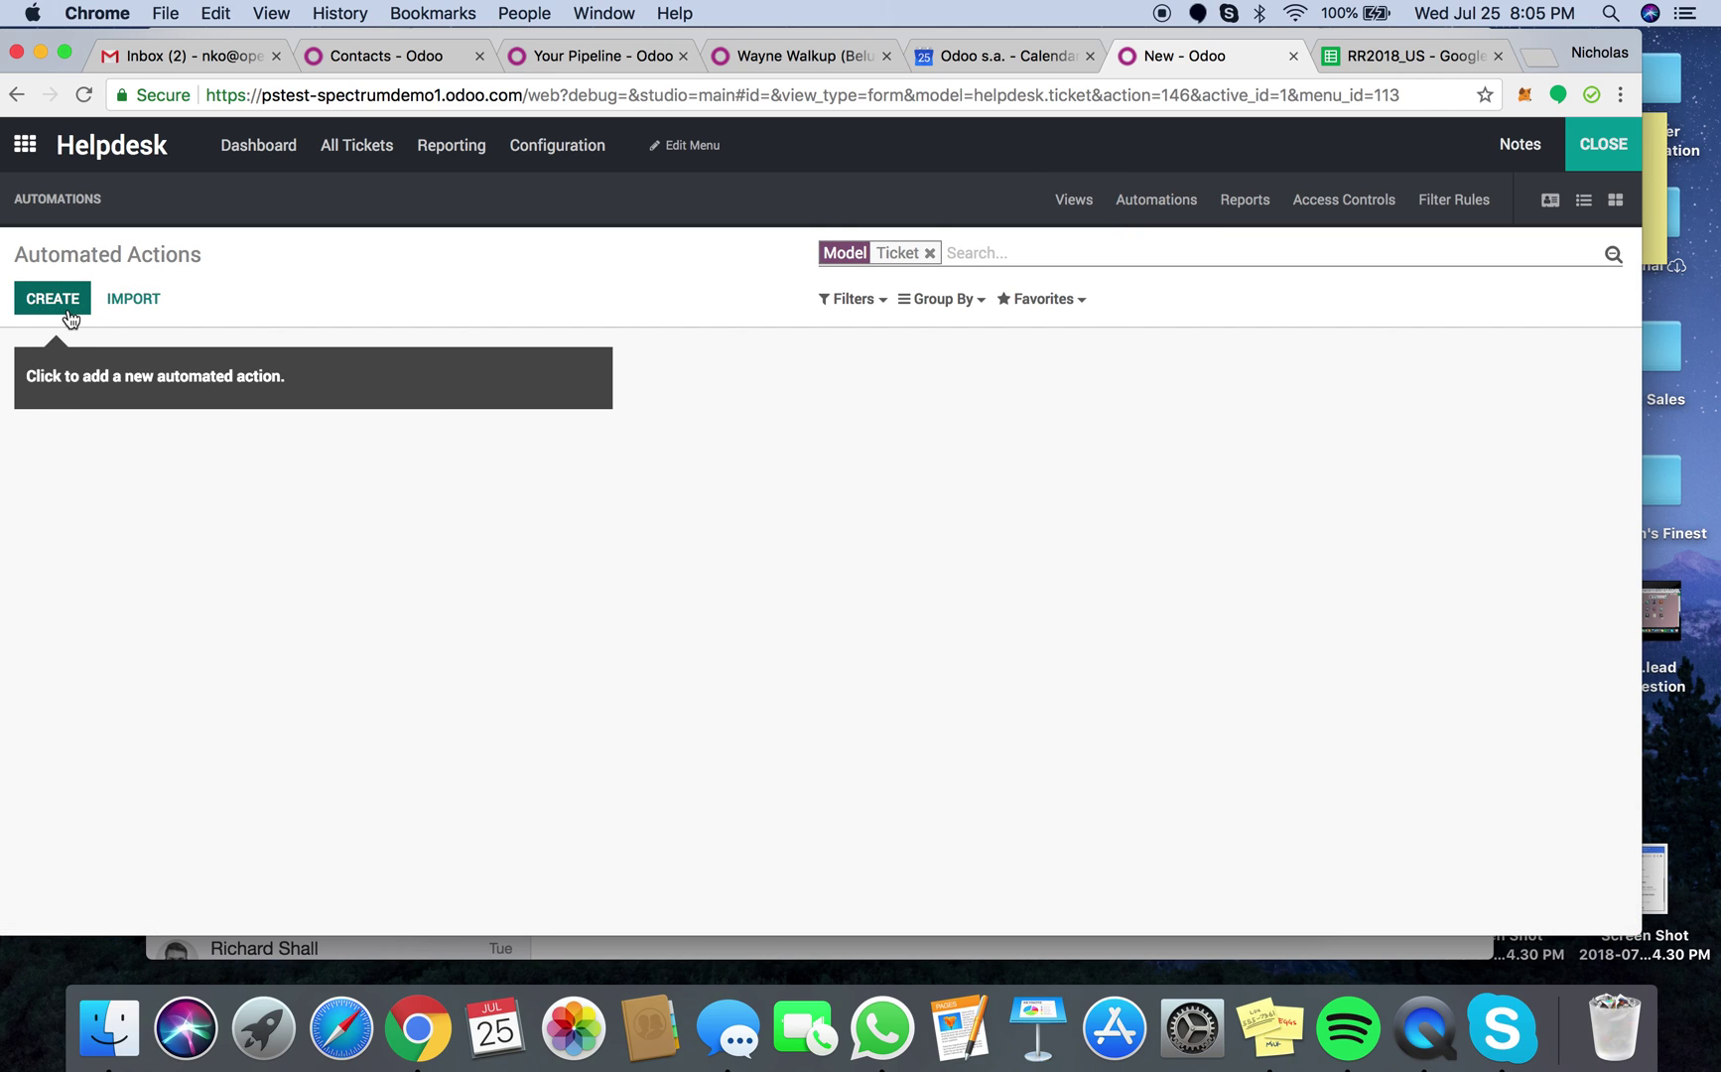
Create an automated action named 'Send Email Test' with Action To Do set to Send Email
click(69, 318)
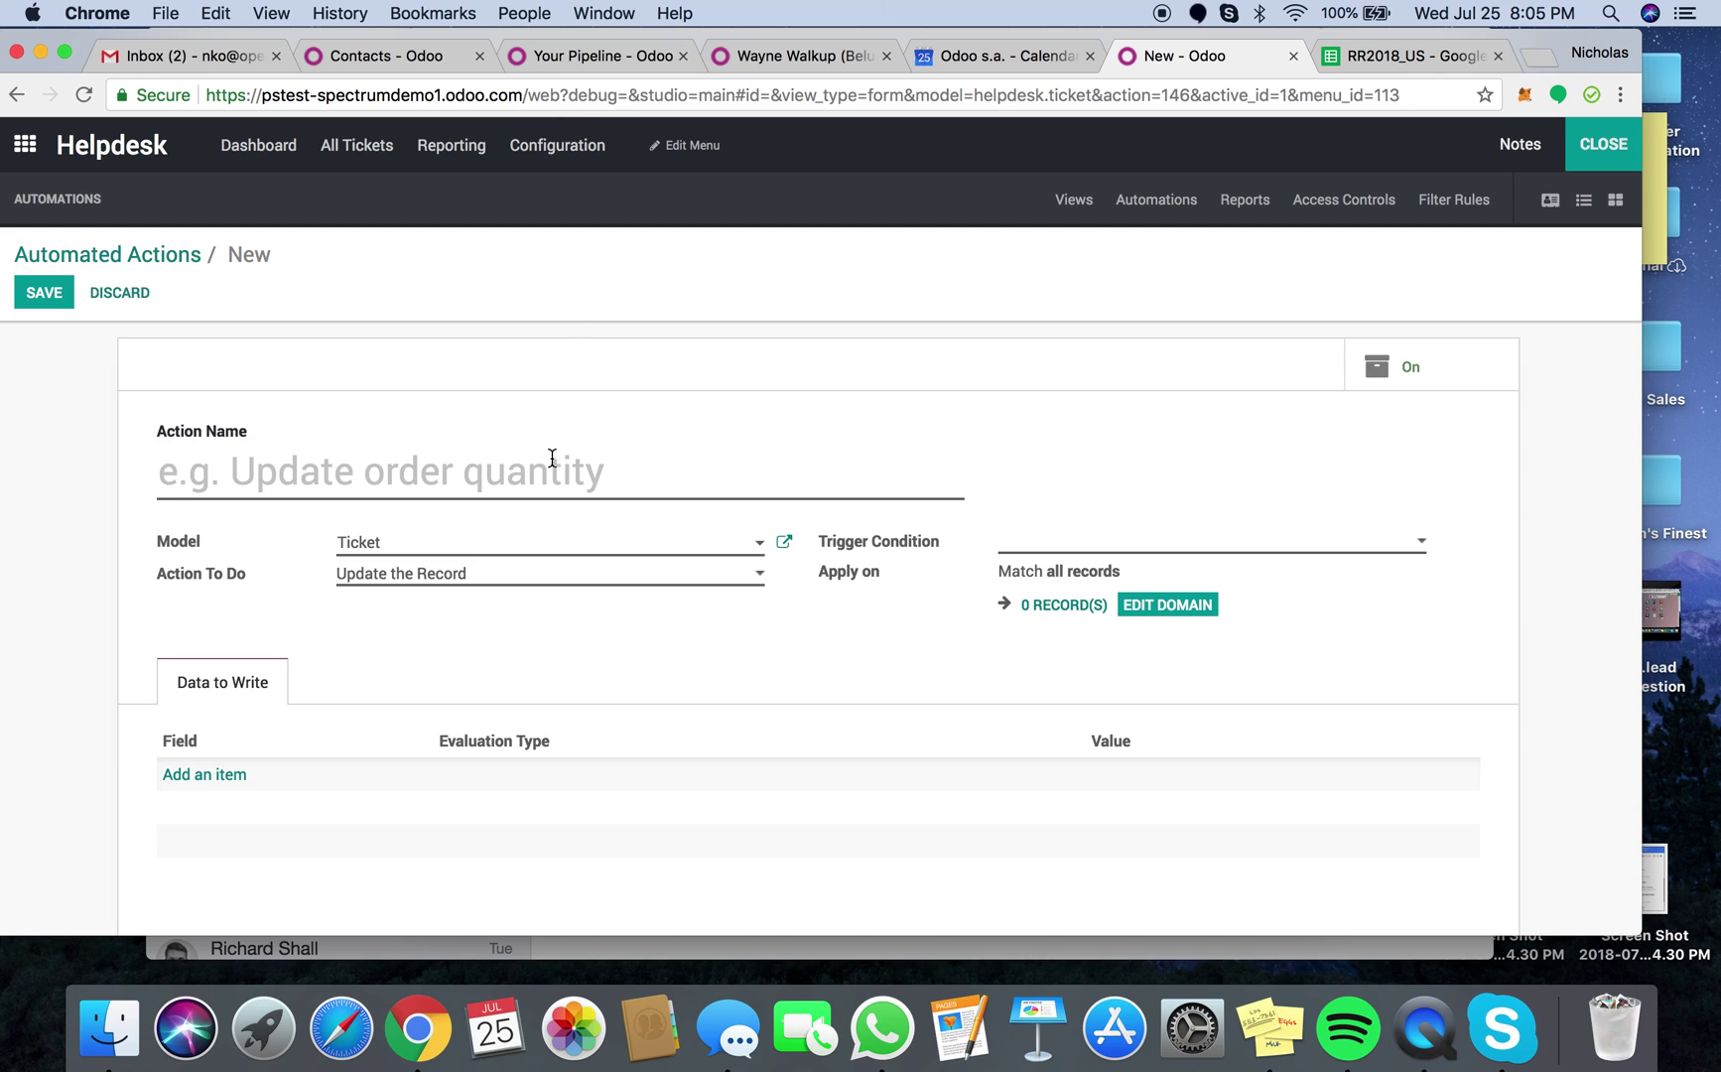
text(Send Email Test)
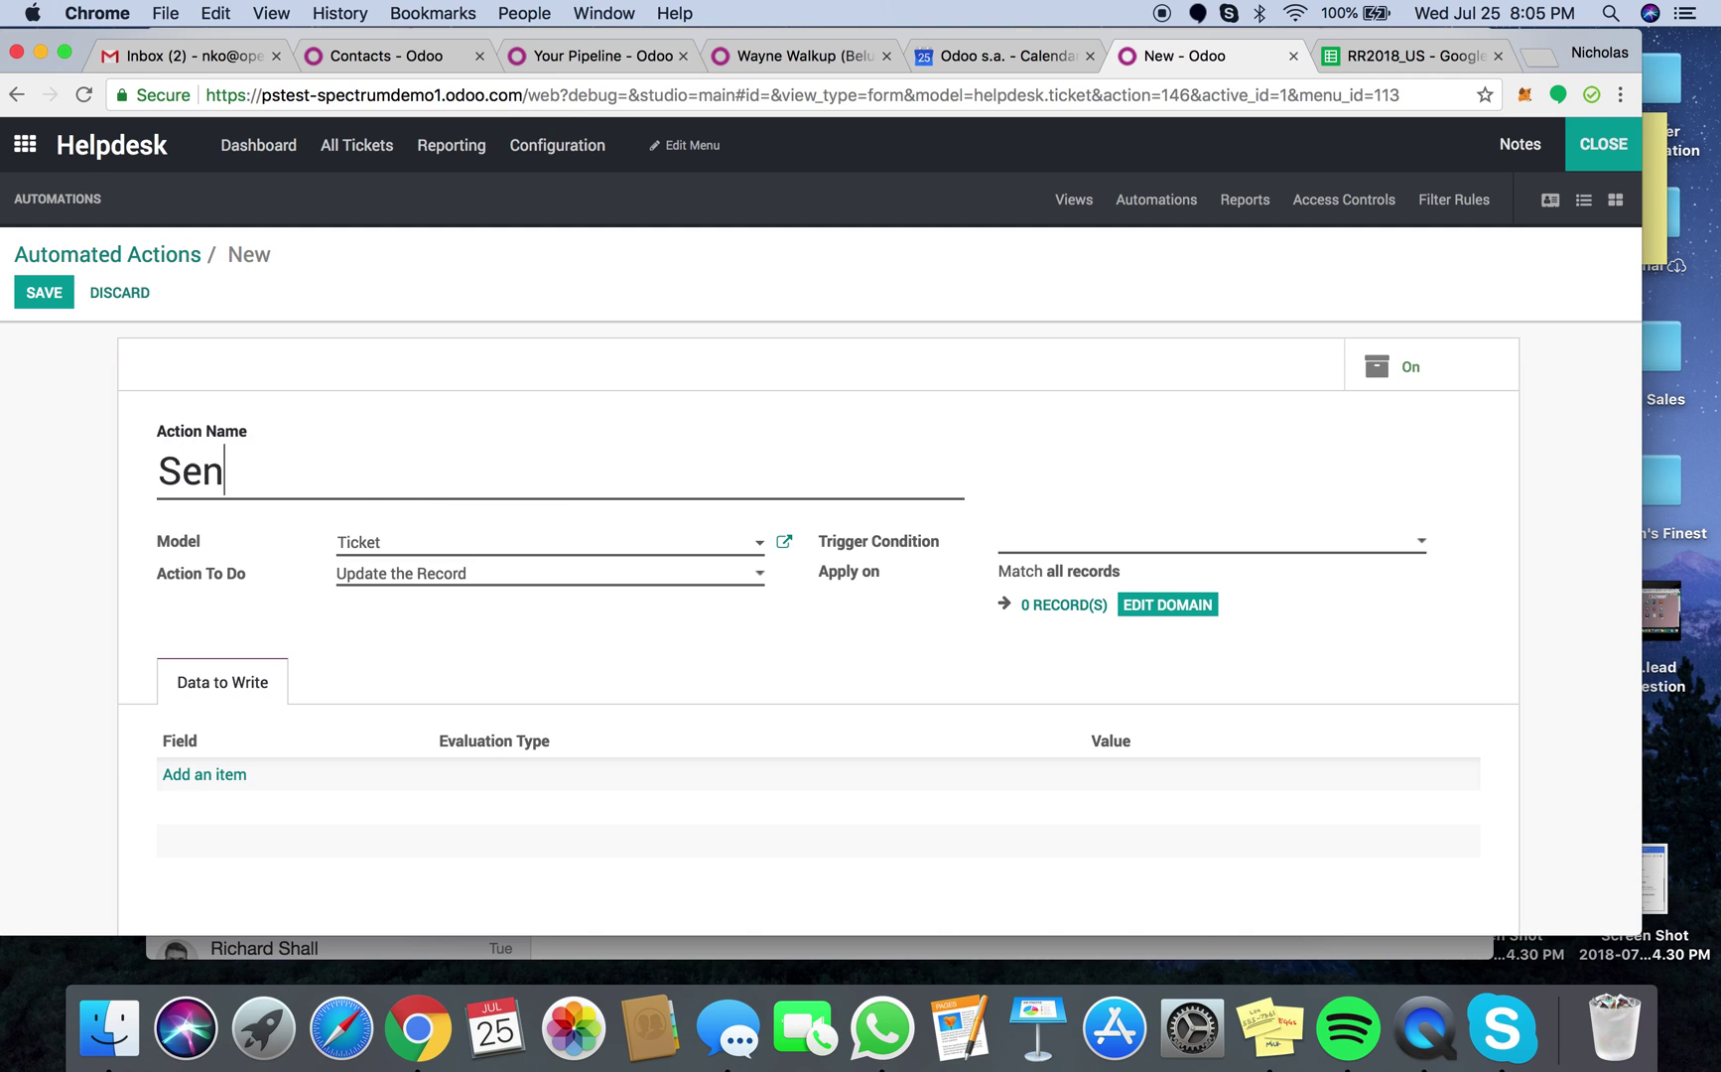
click(383, 572)
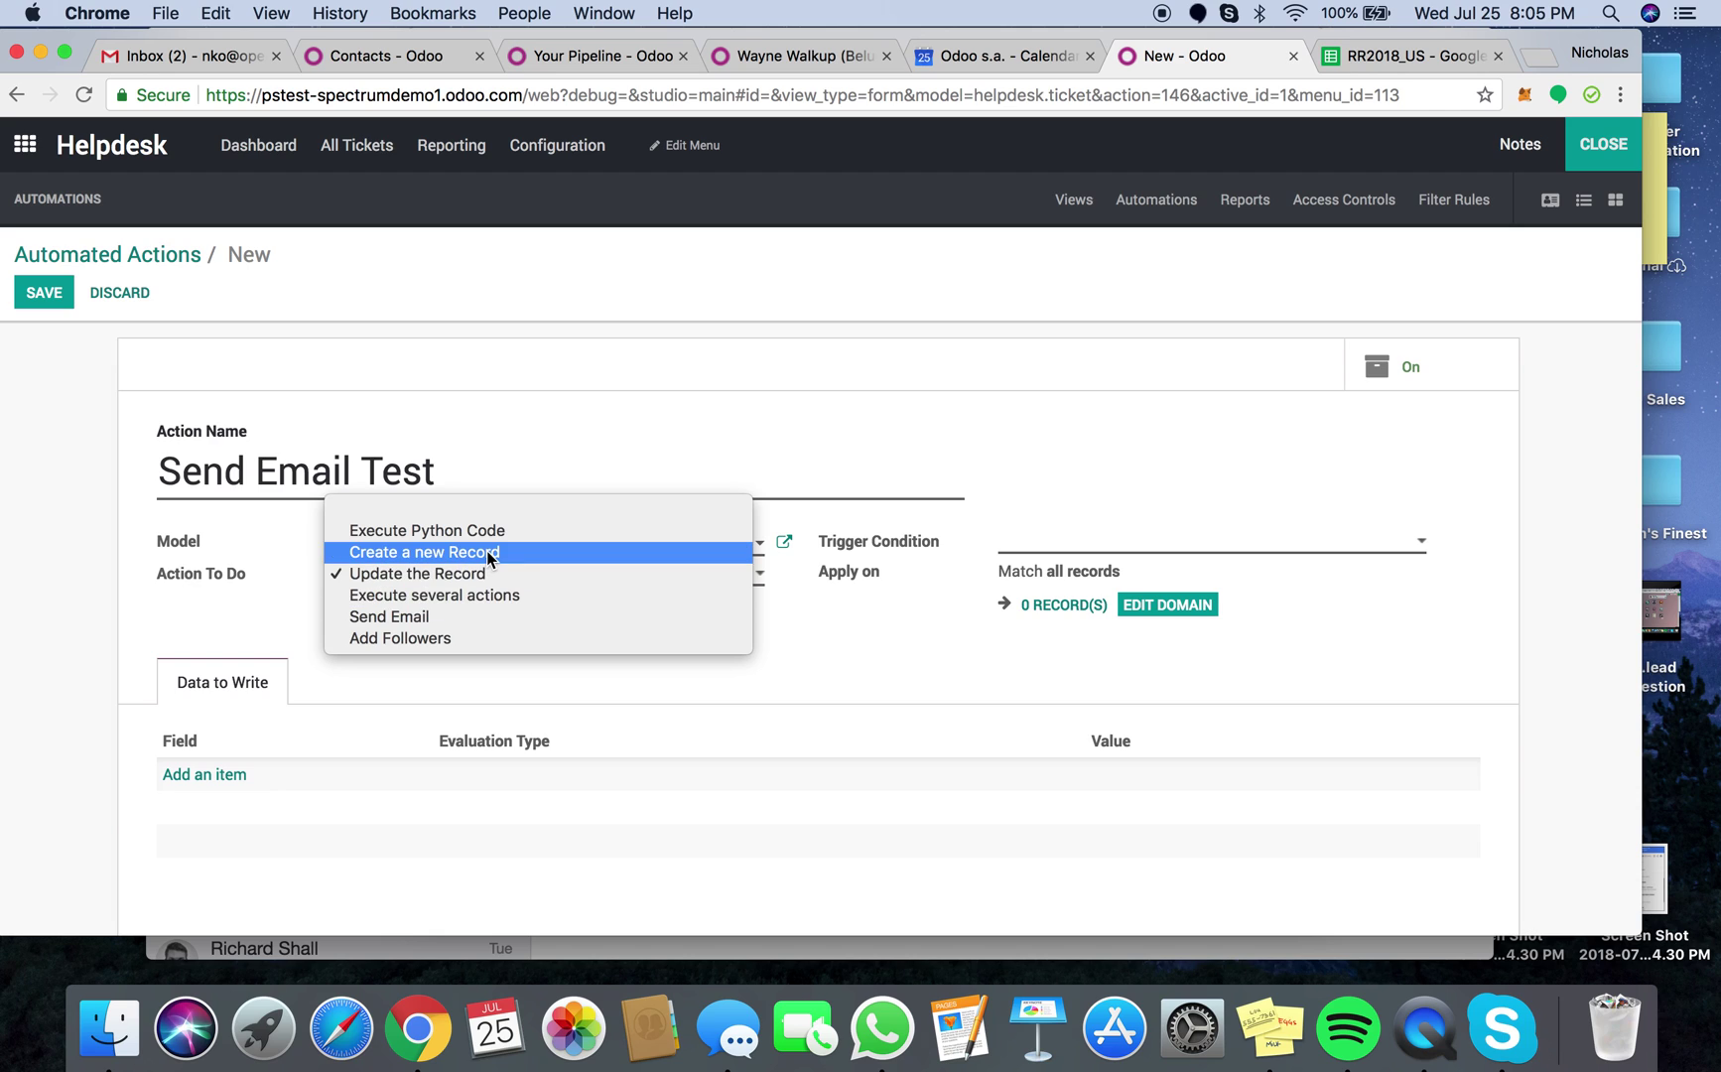
click(480, 616)
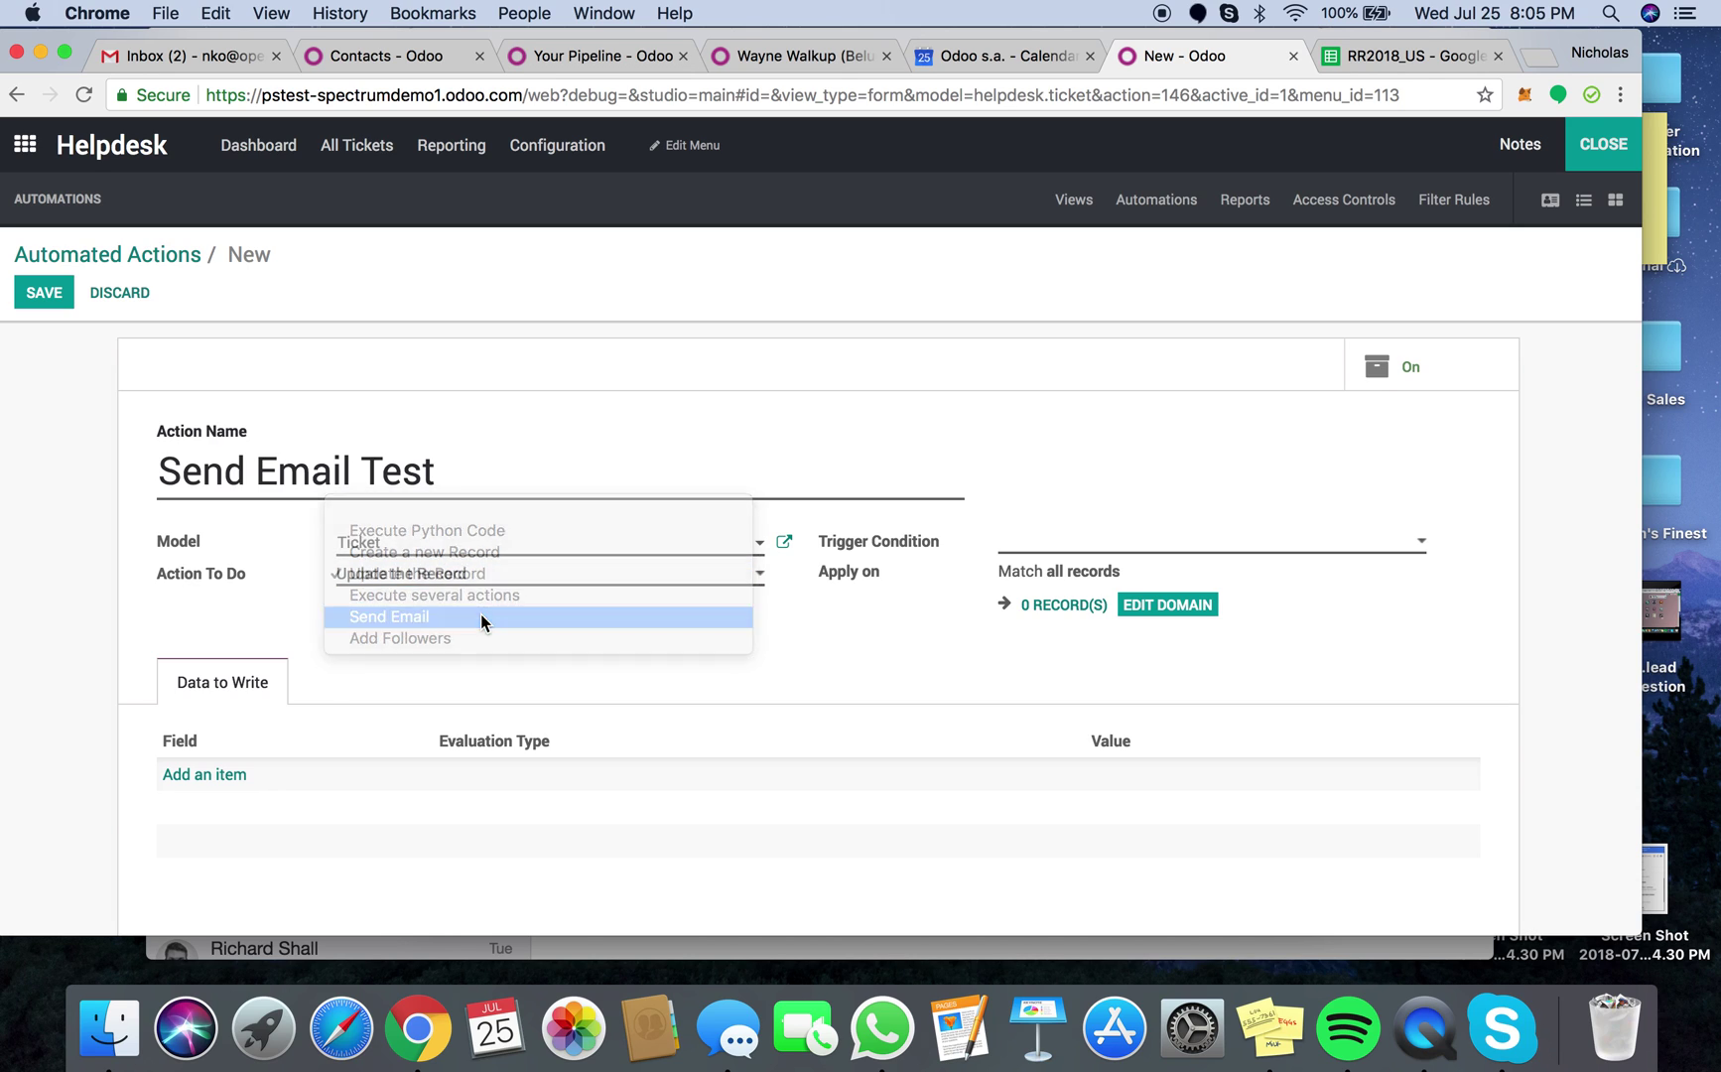
click(524, 607)
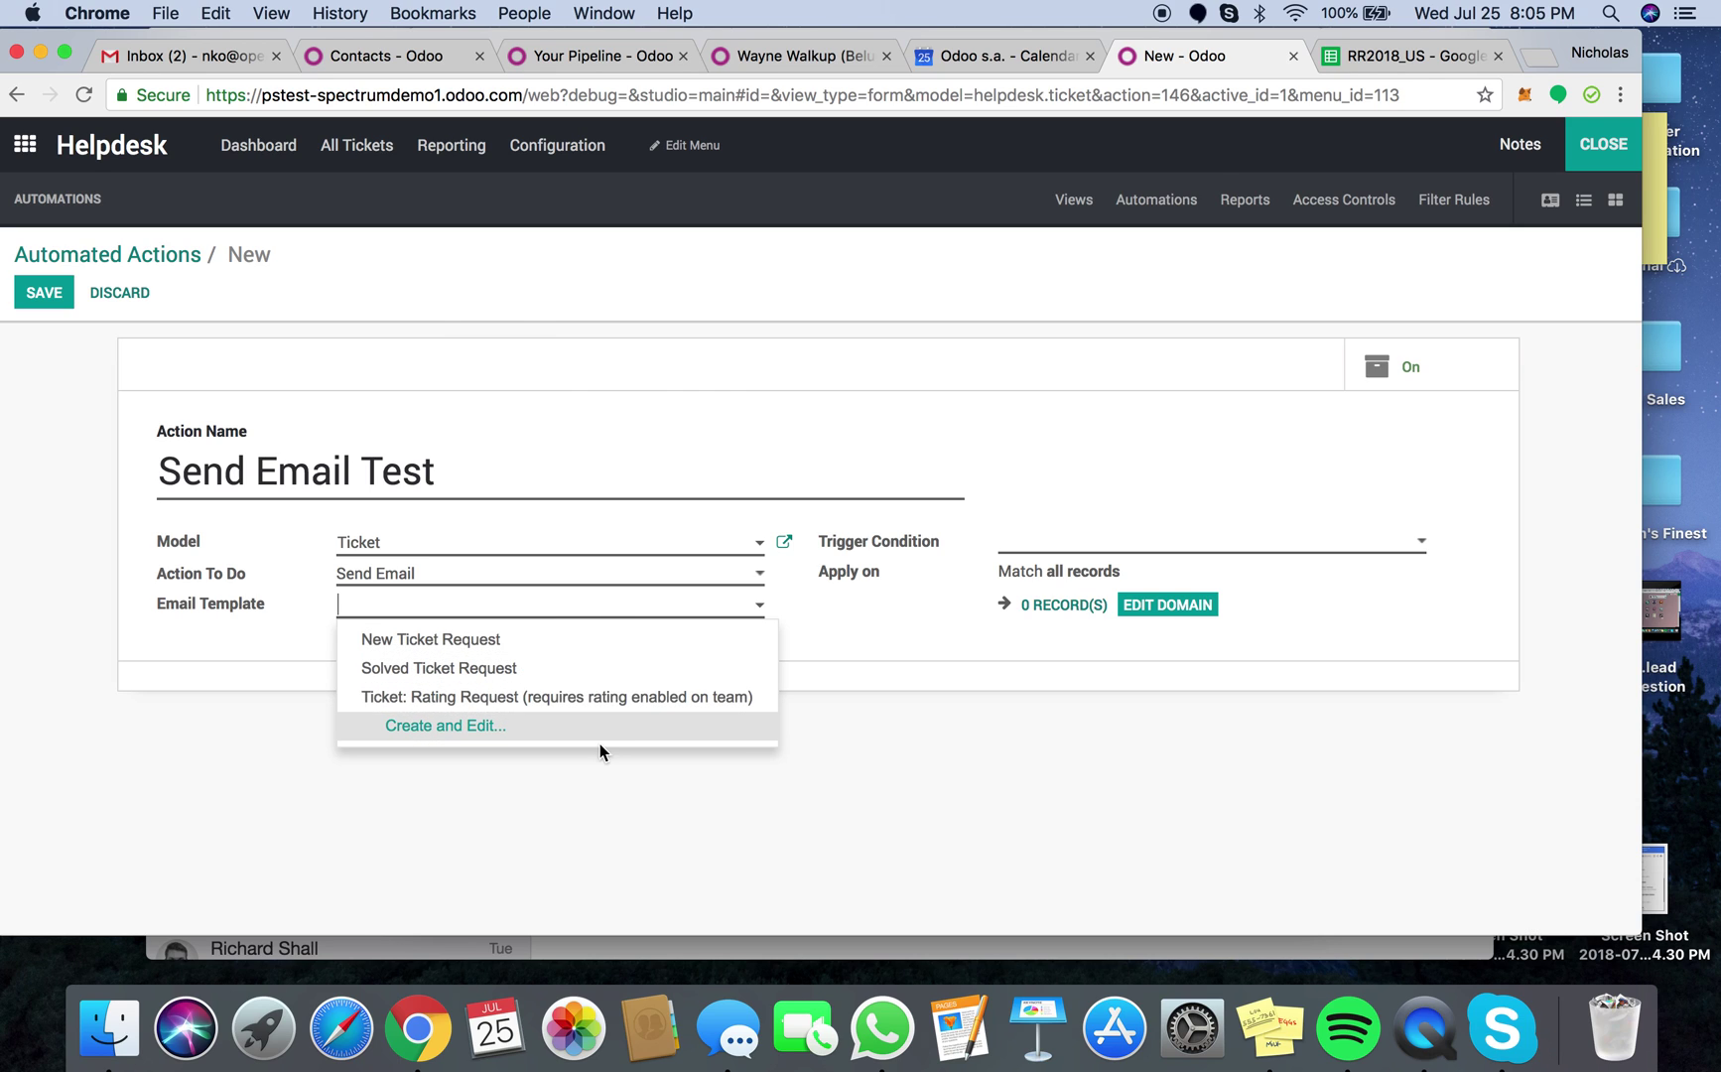
Create email template 'Test' applying to Tickets with body 'TICKET CLOSED' and attach it
click(618, 719)
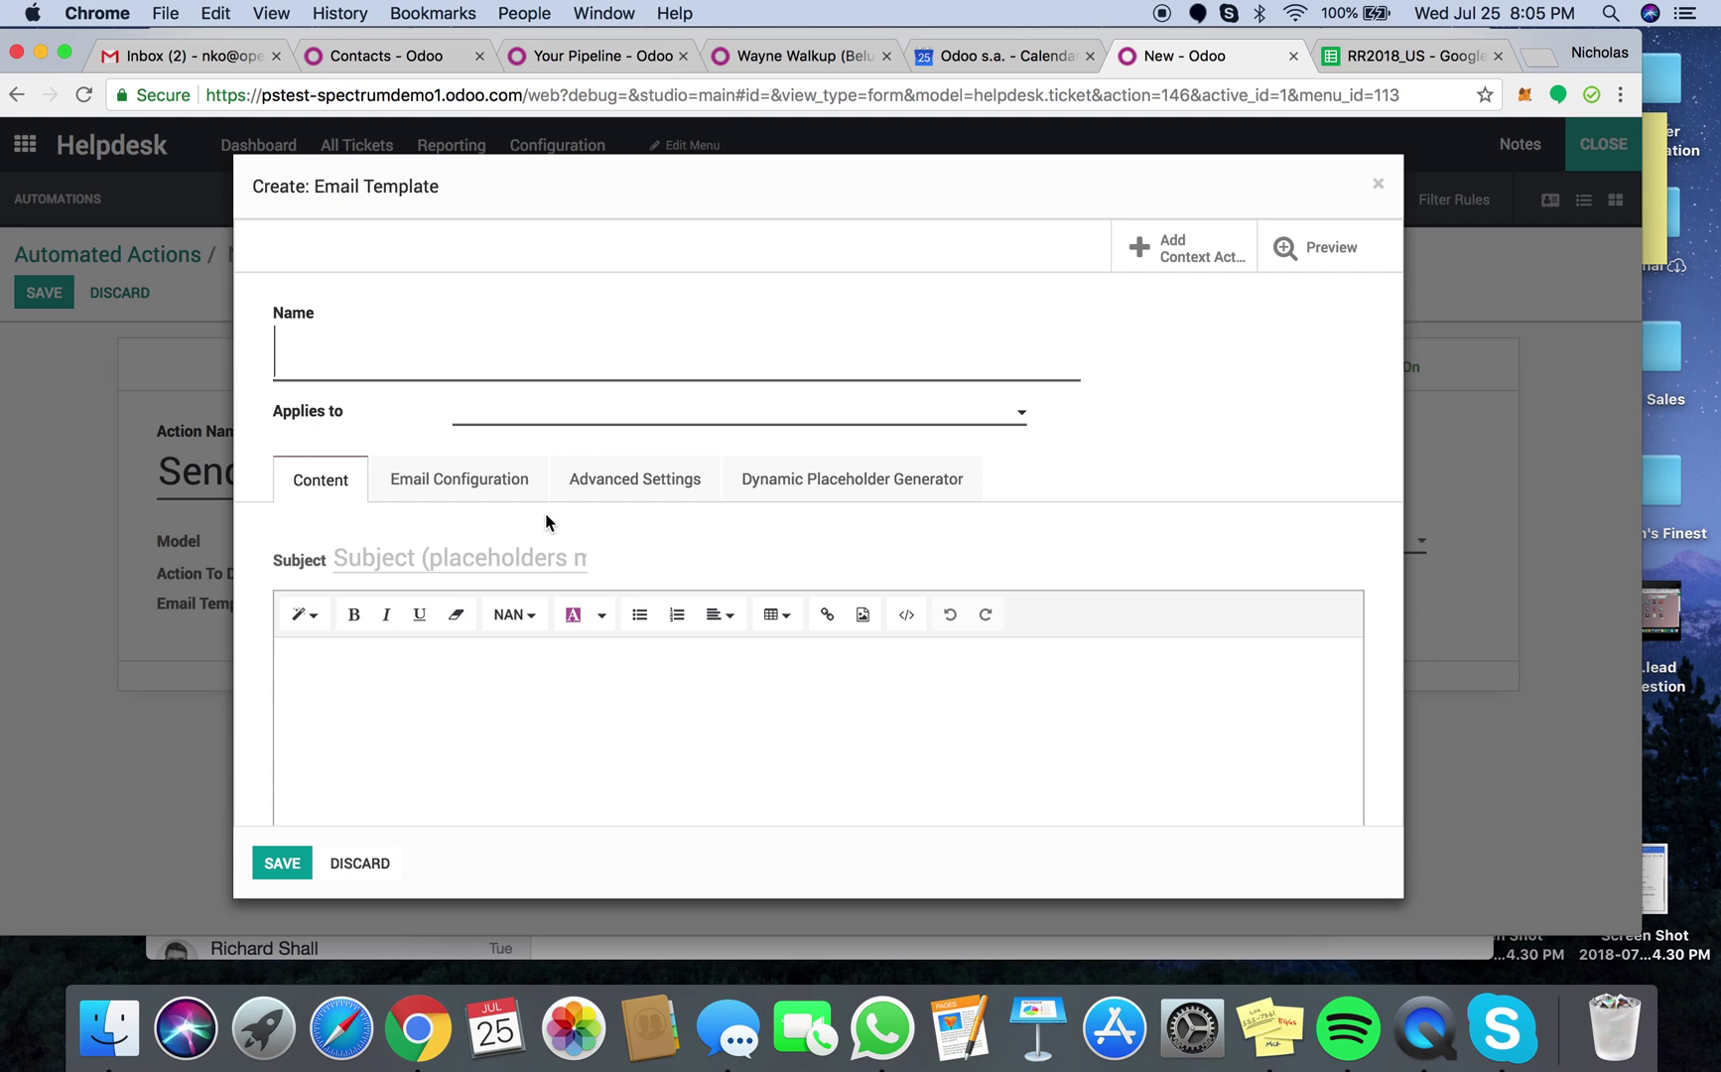
click(539, 683)
text(T)
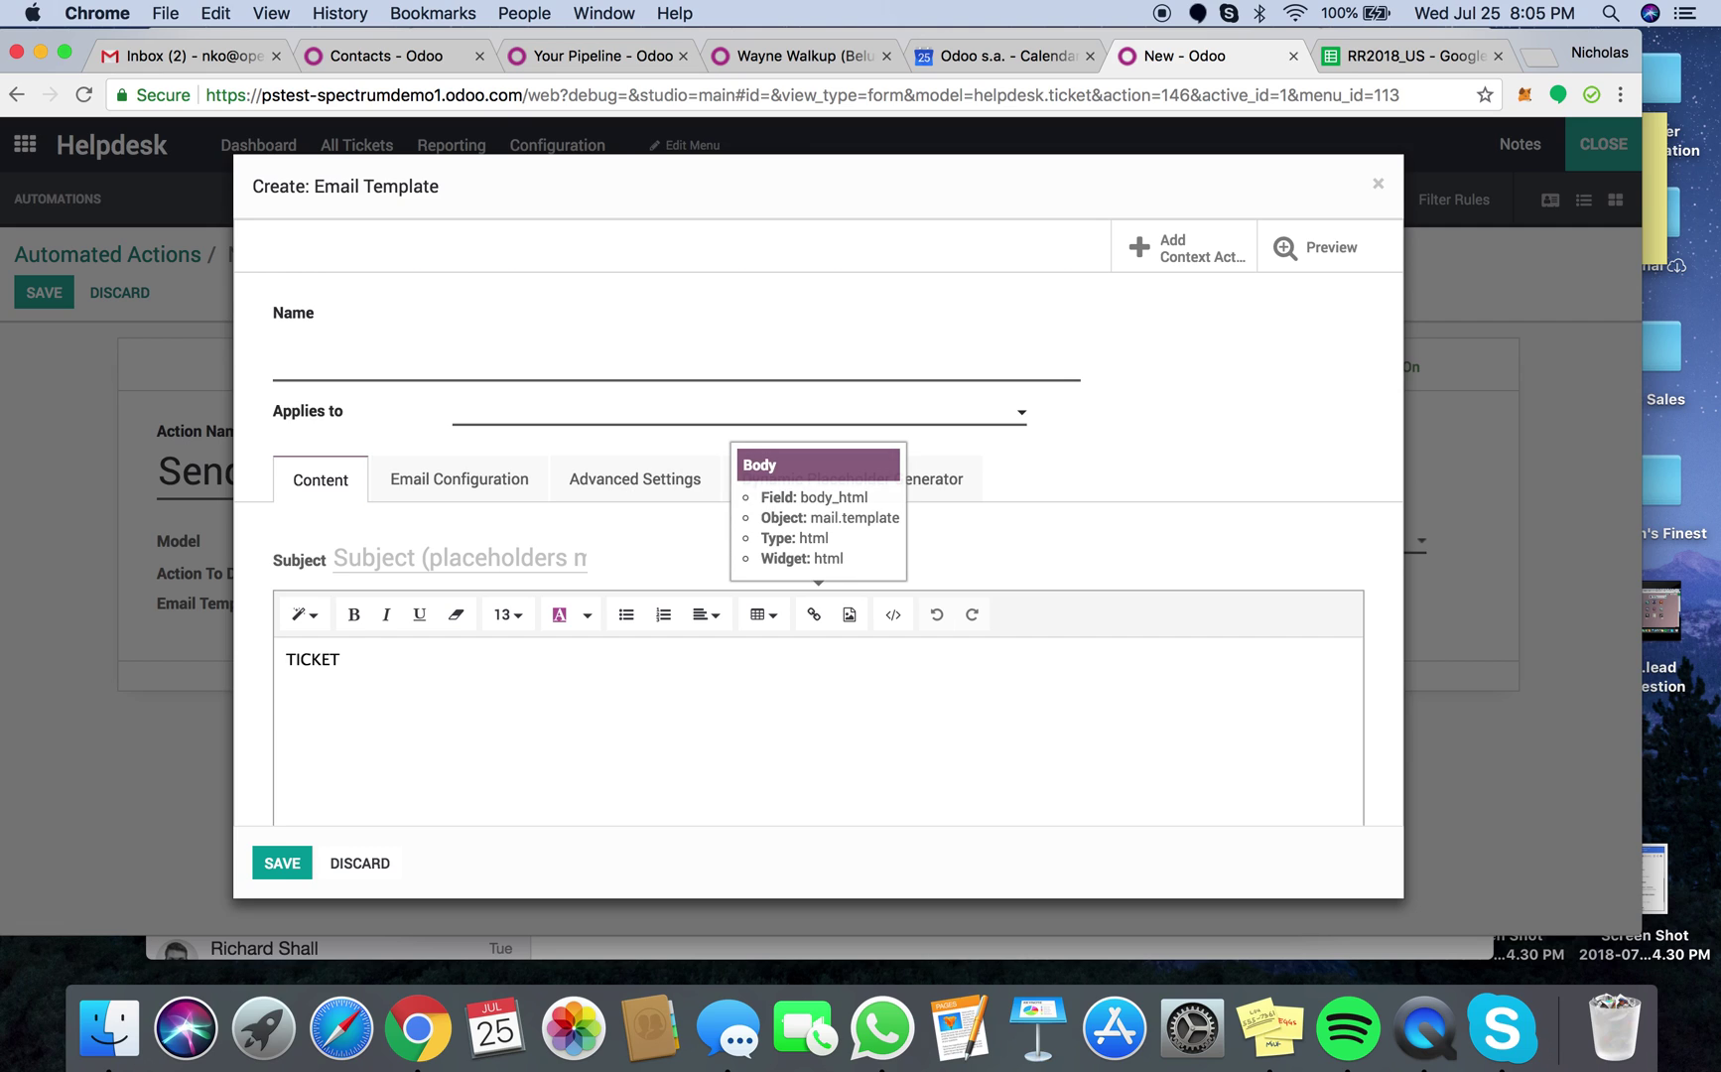
text(hCKET CLOSED)
click(429, 332)
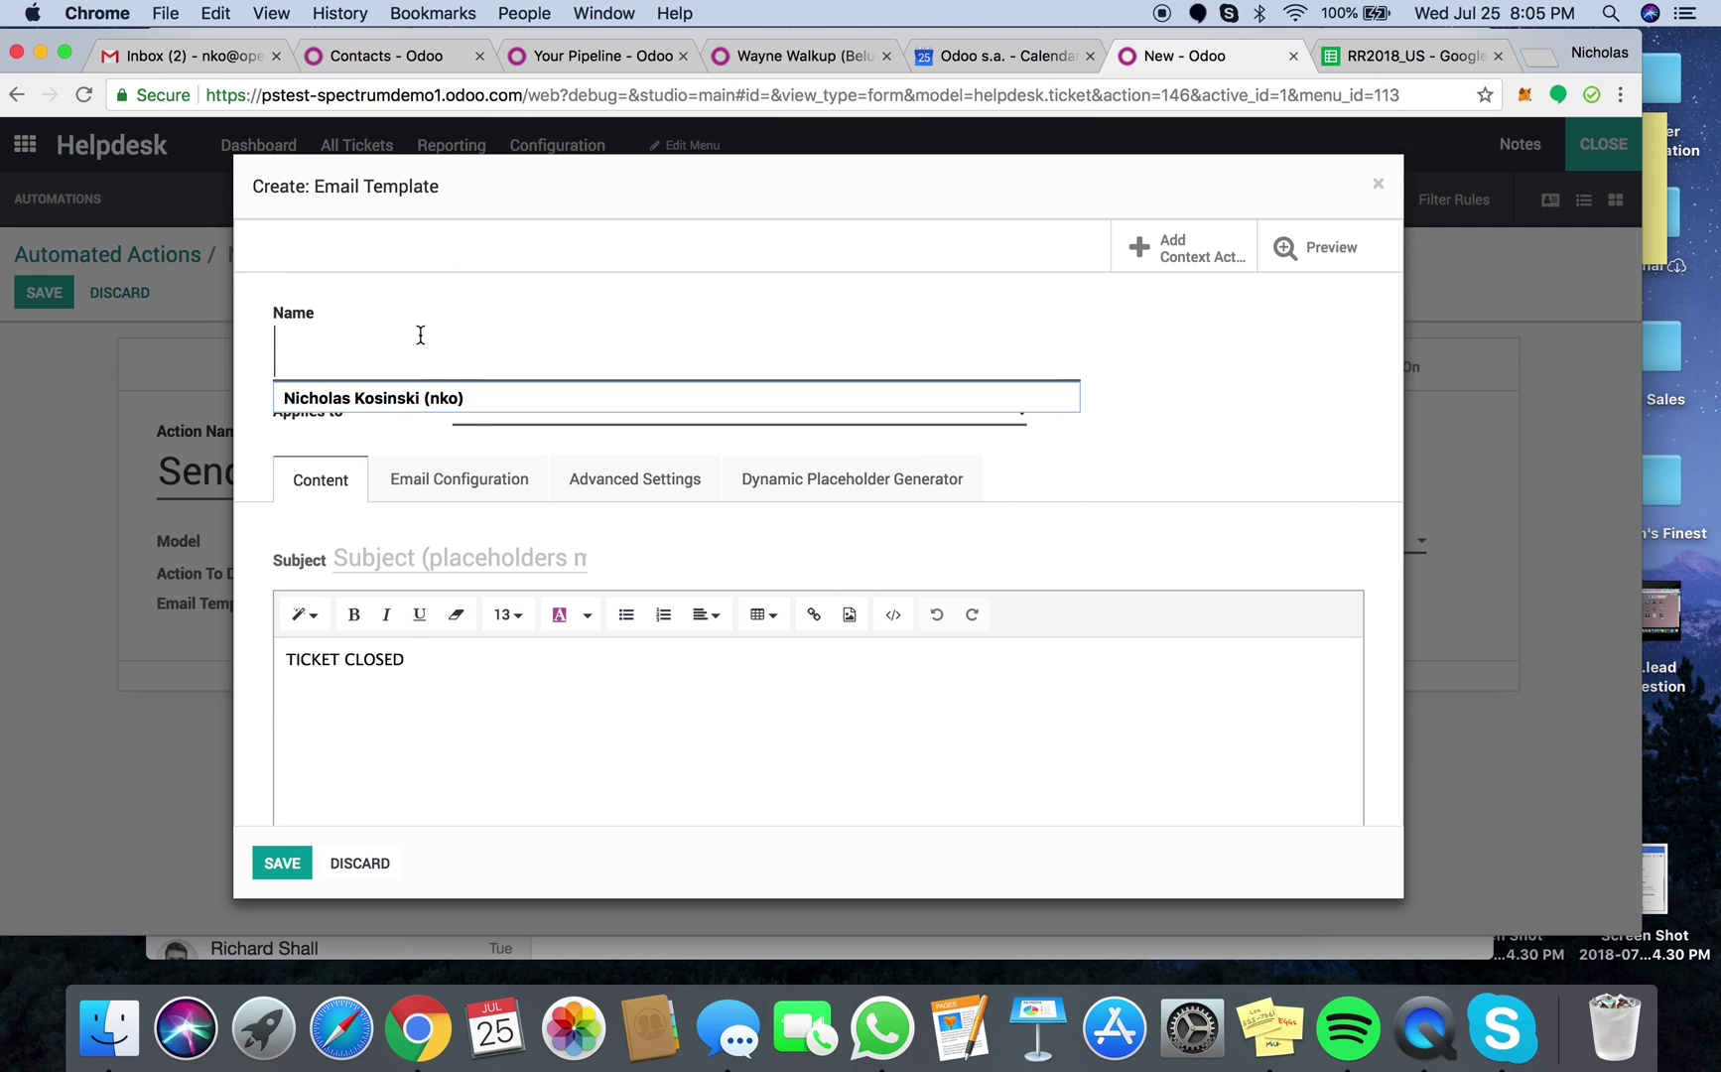
text(Test)
click(534, 410)
text(Help)
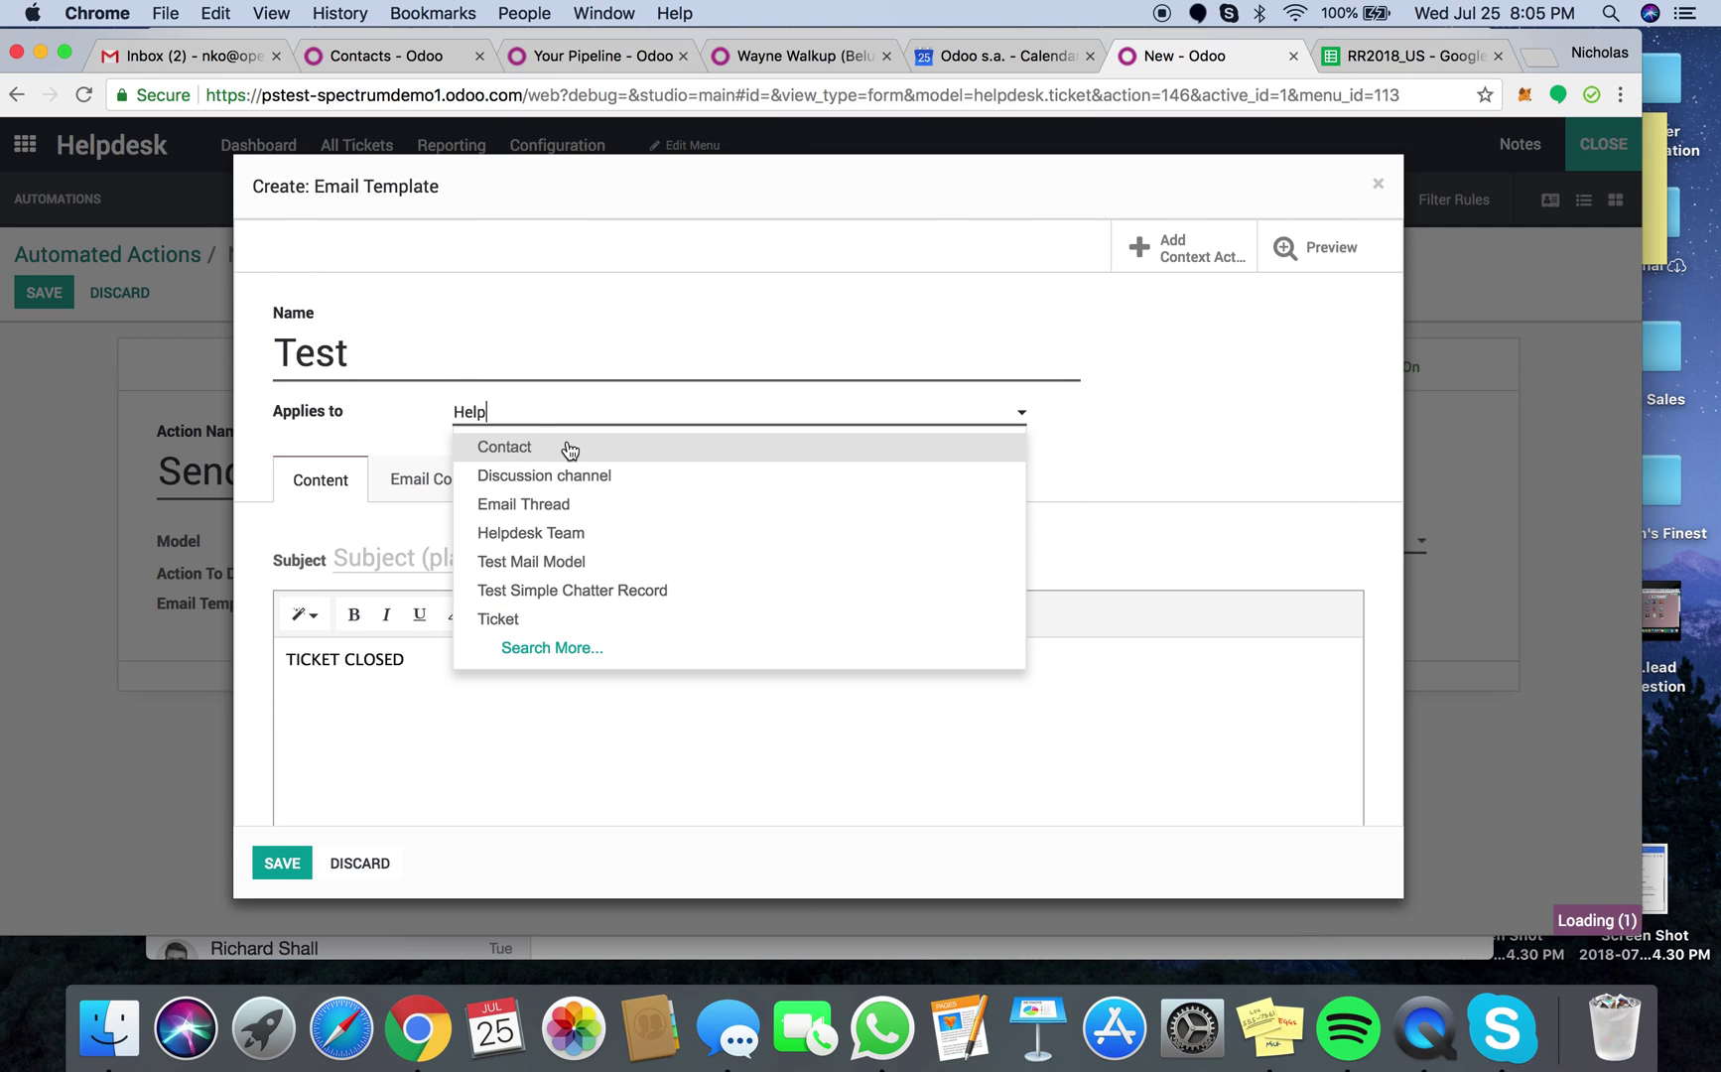
click(567, 490)
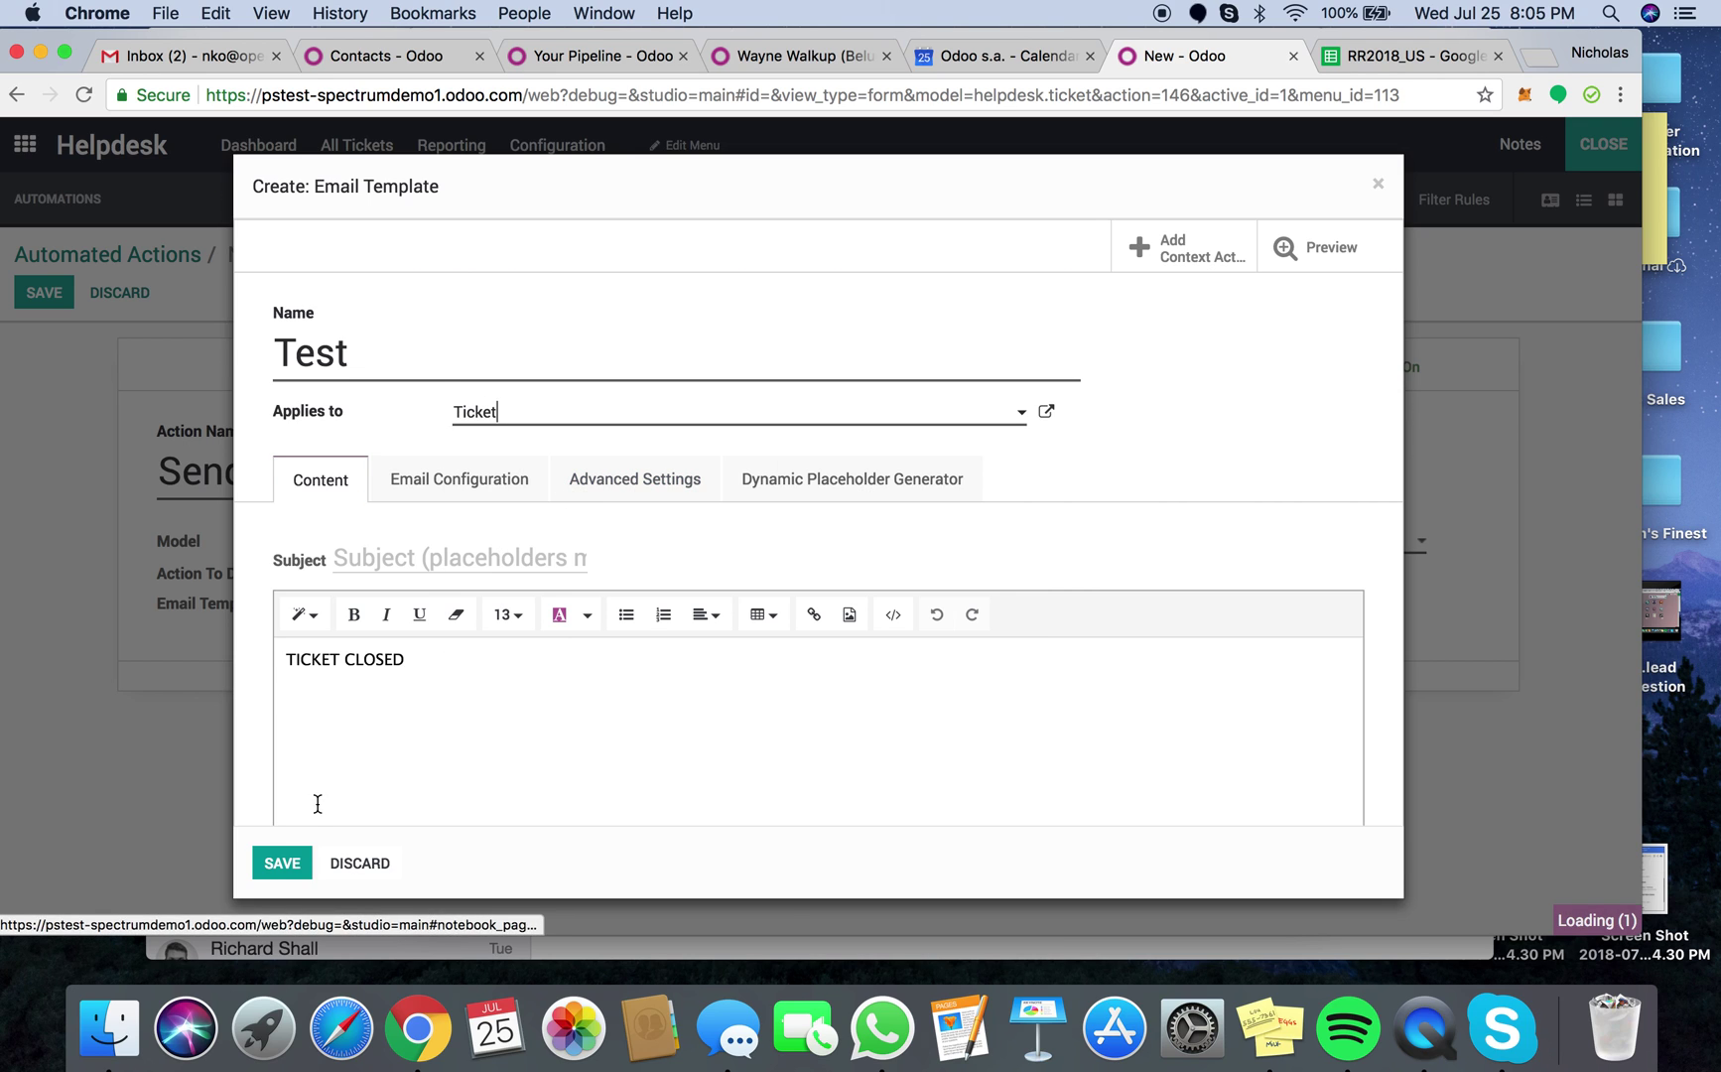
click(282, 862)
click(1072, 542)
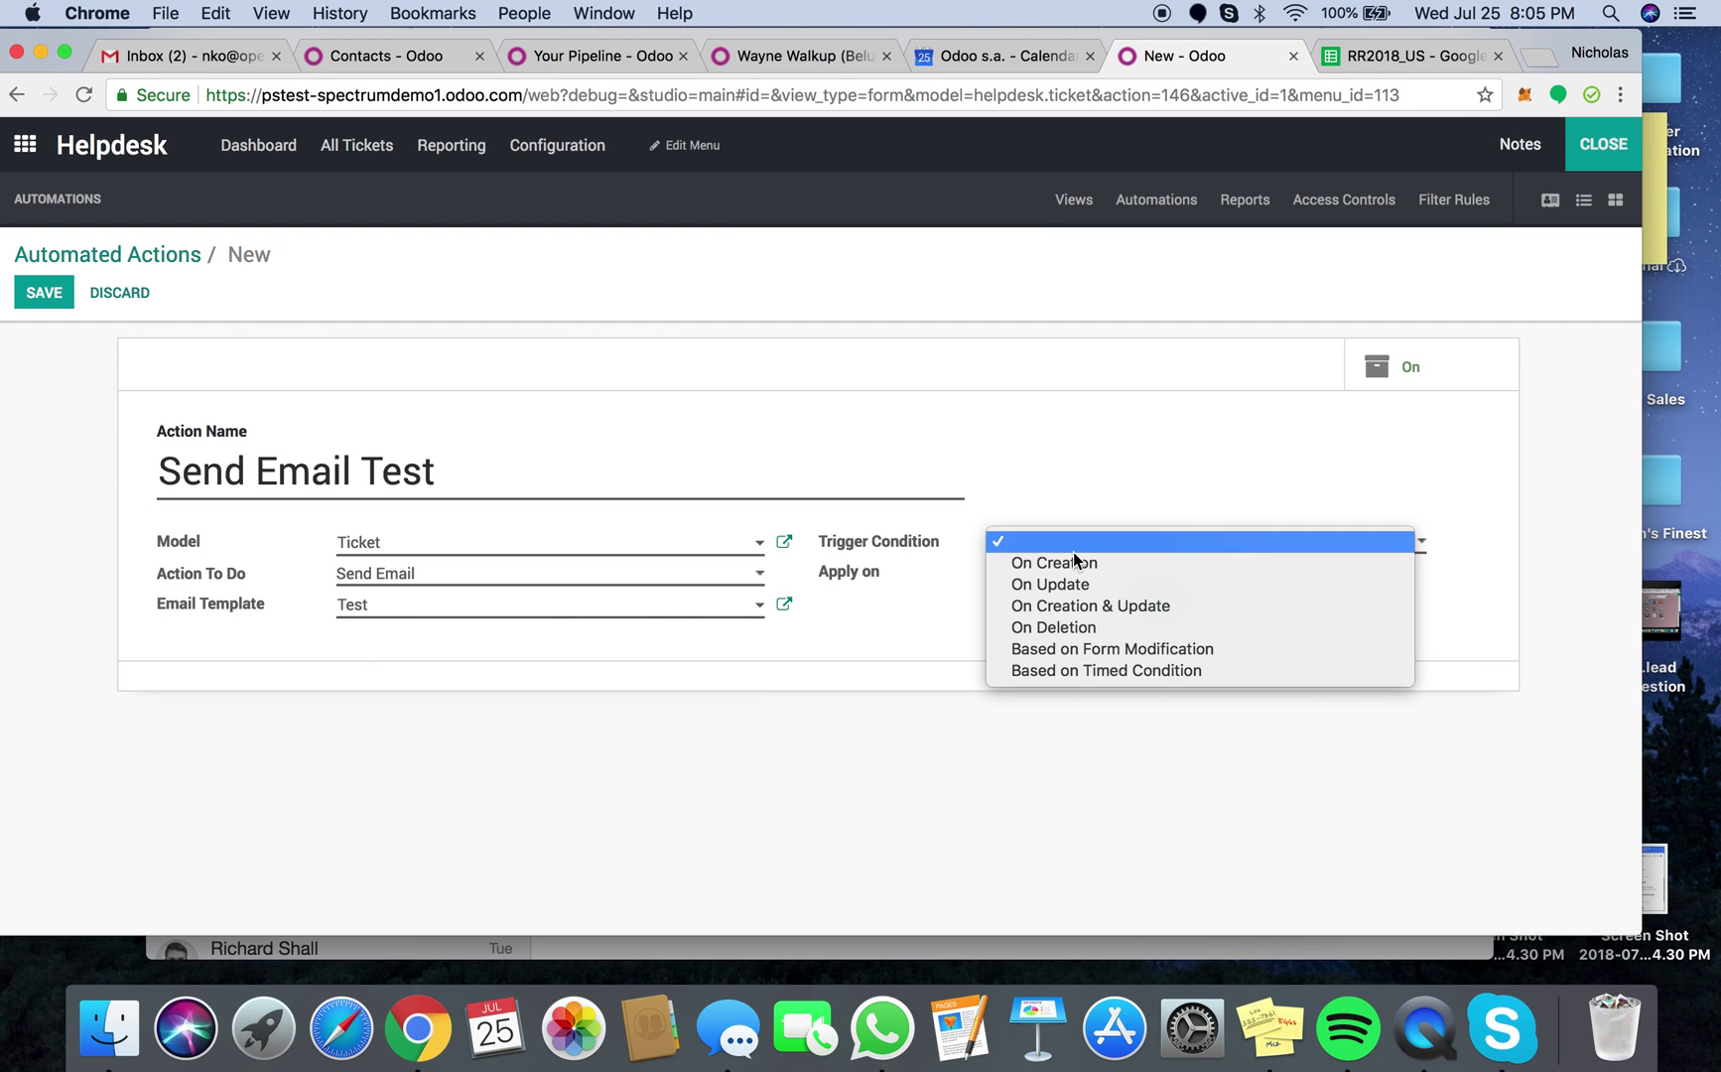
Set the trigger to On Creation & Update and add a before-update domain rule
click(1237, 605)
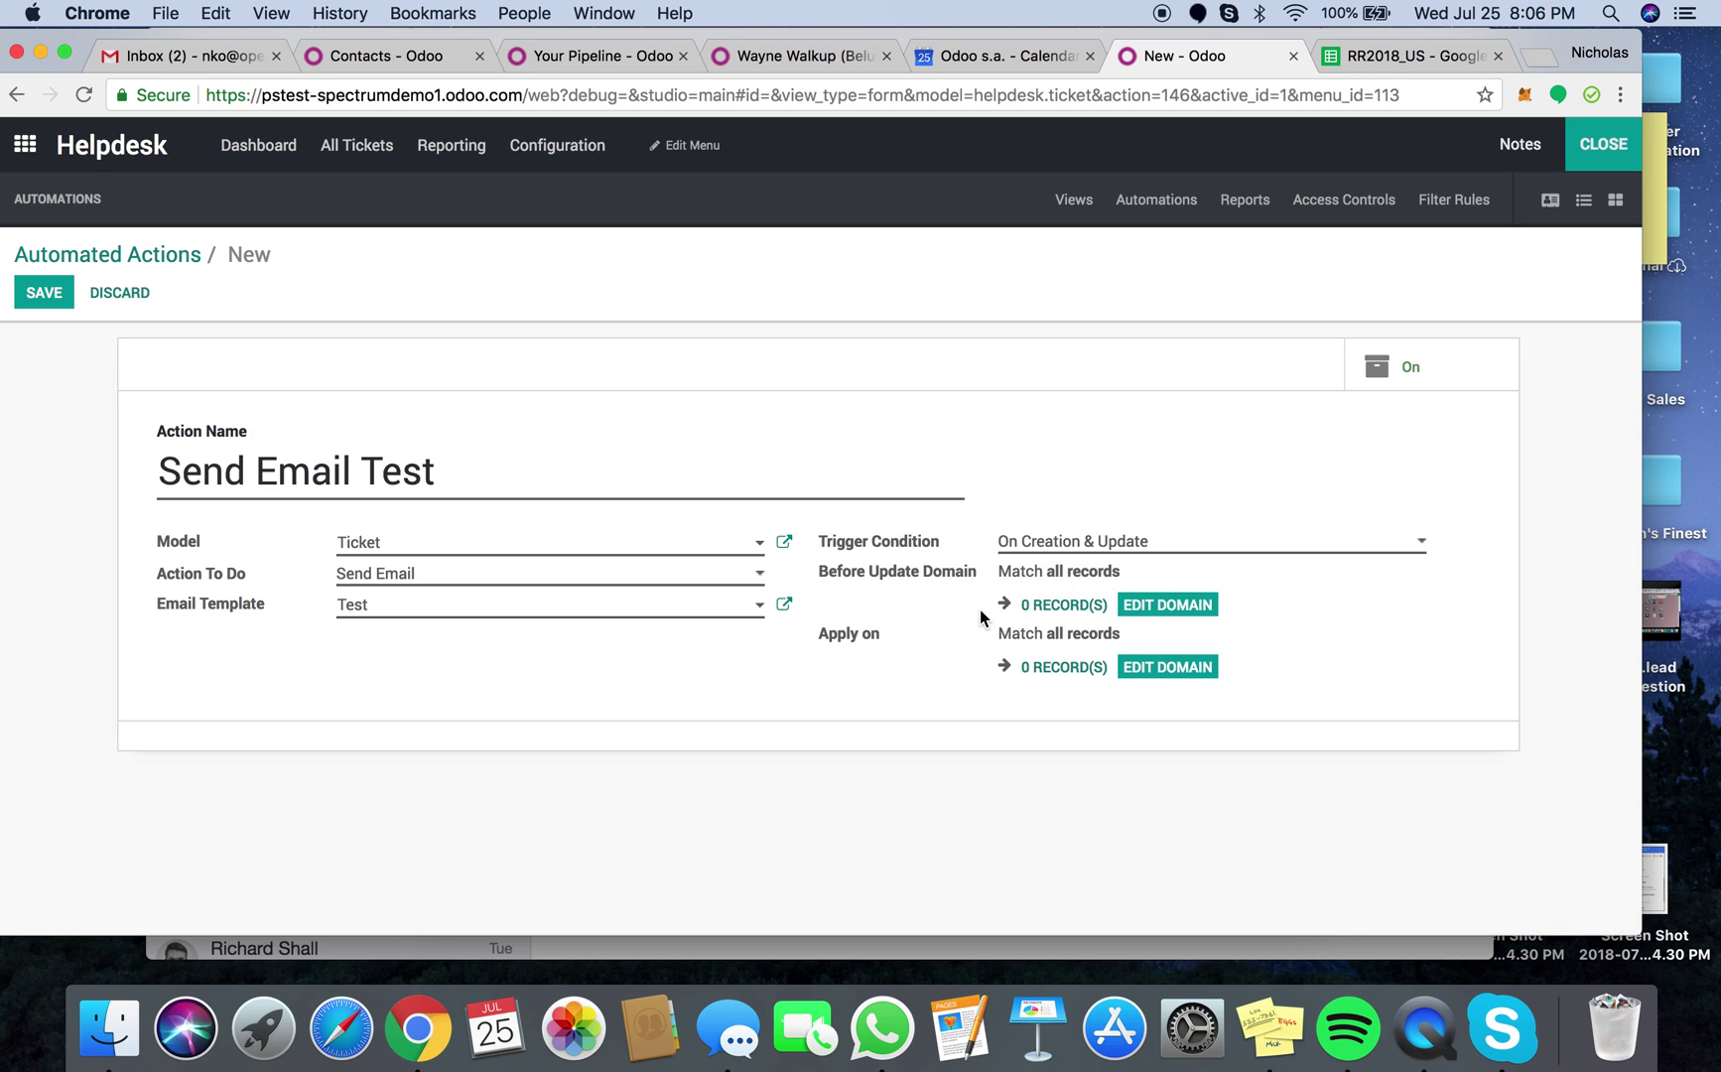
click(1169, 604)
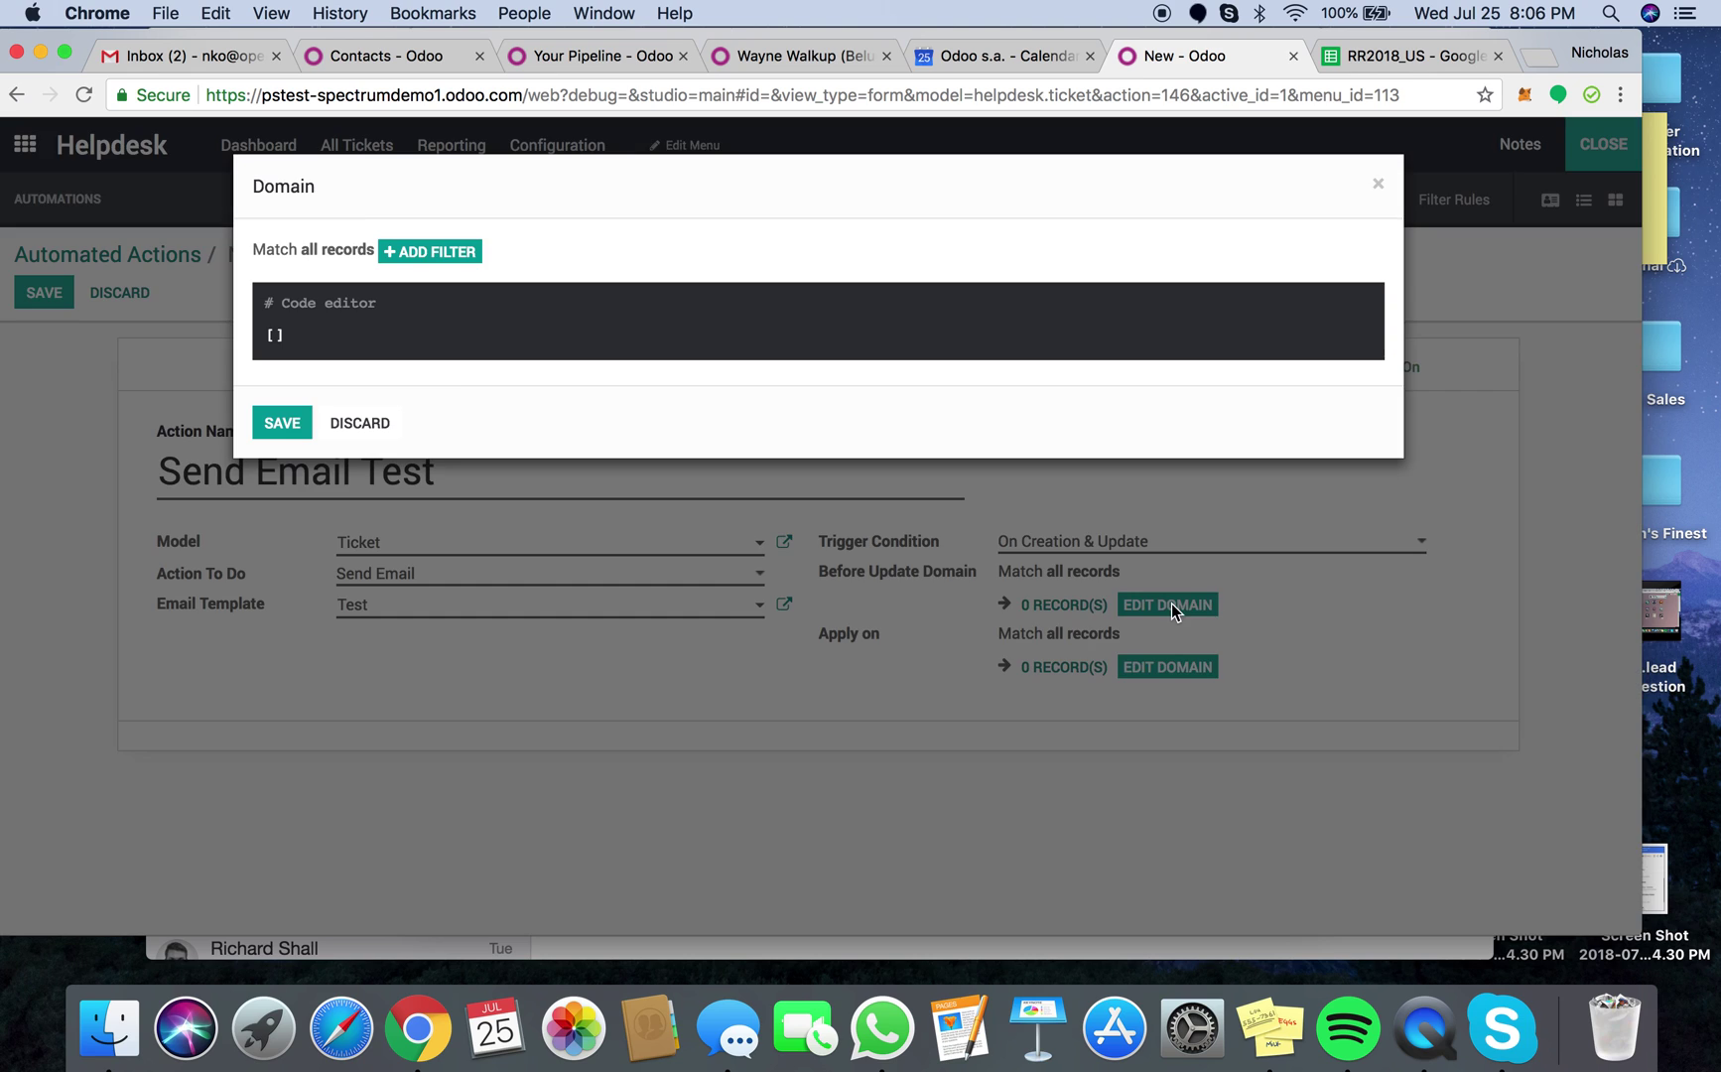
click(445, 254)
click(426, 284)
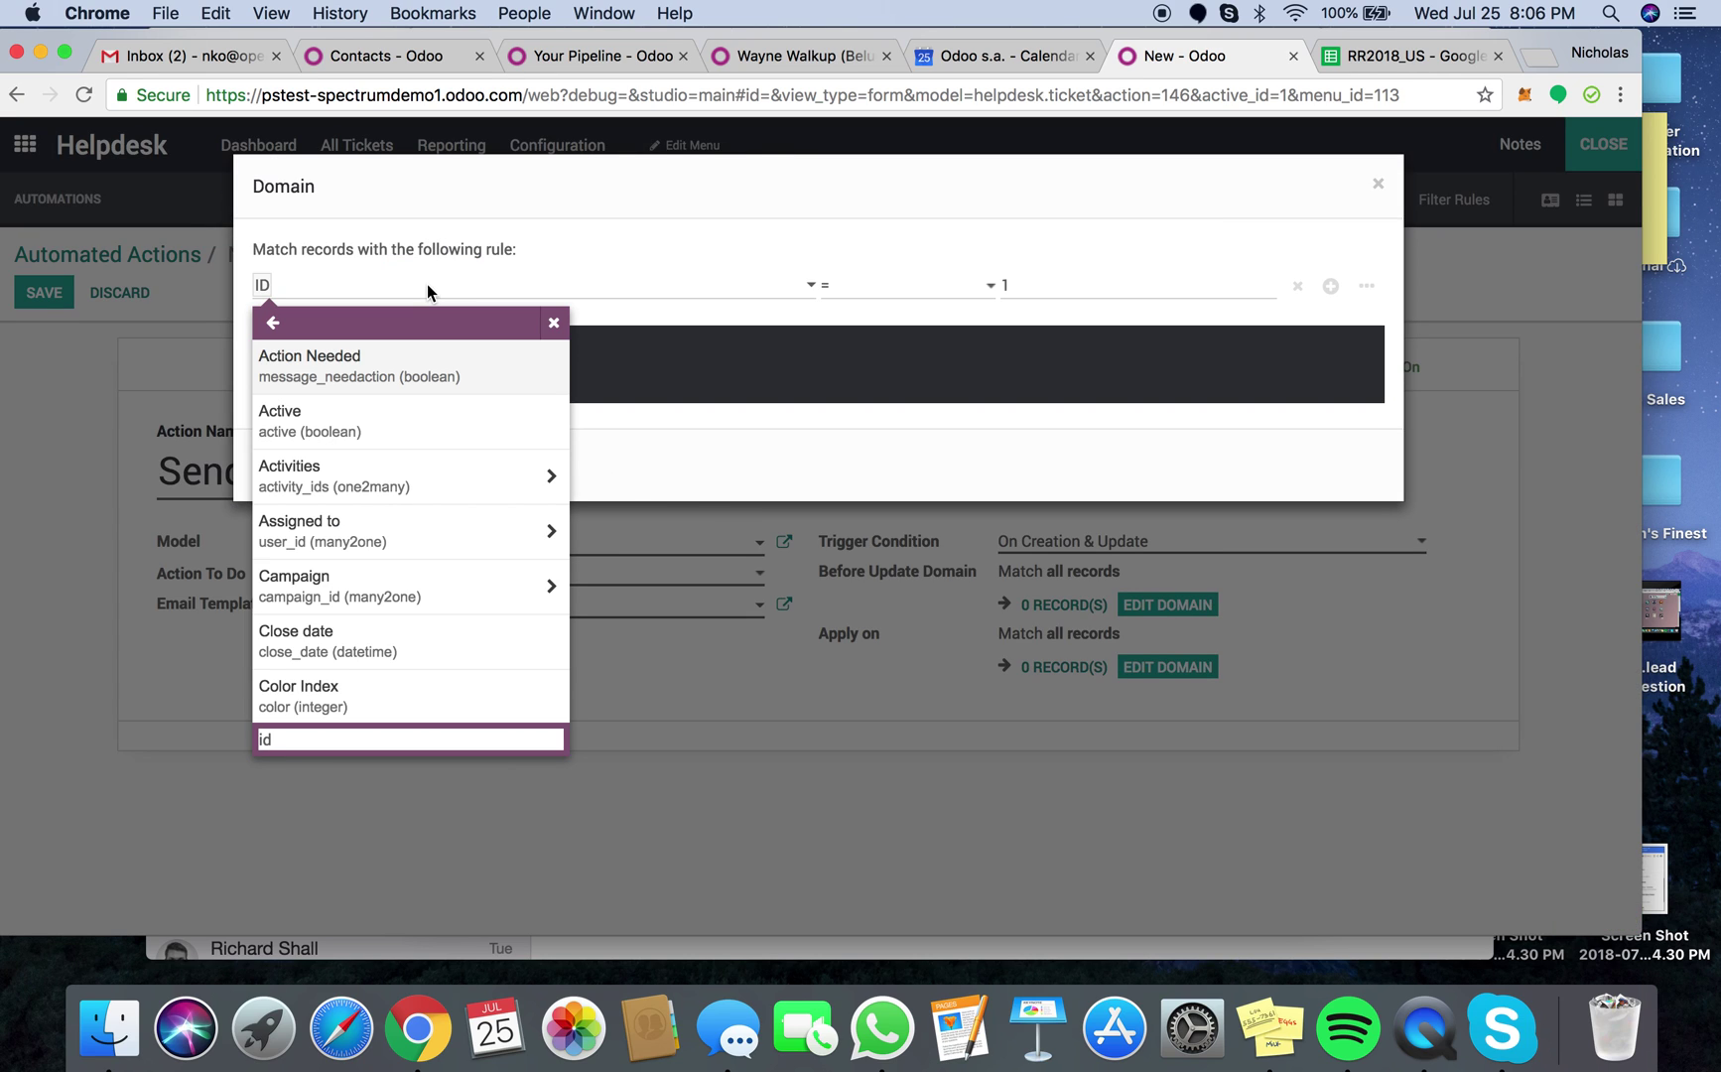
Make the before-update rule require that Customer is set, and save the domain
scroll(433, 549, down, 4)
scroll(434, 549, down, 3)
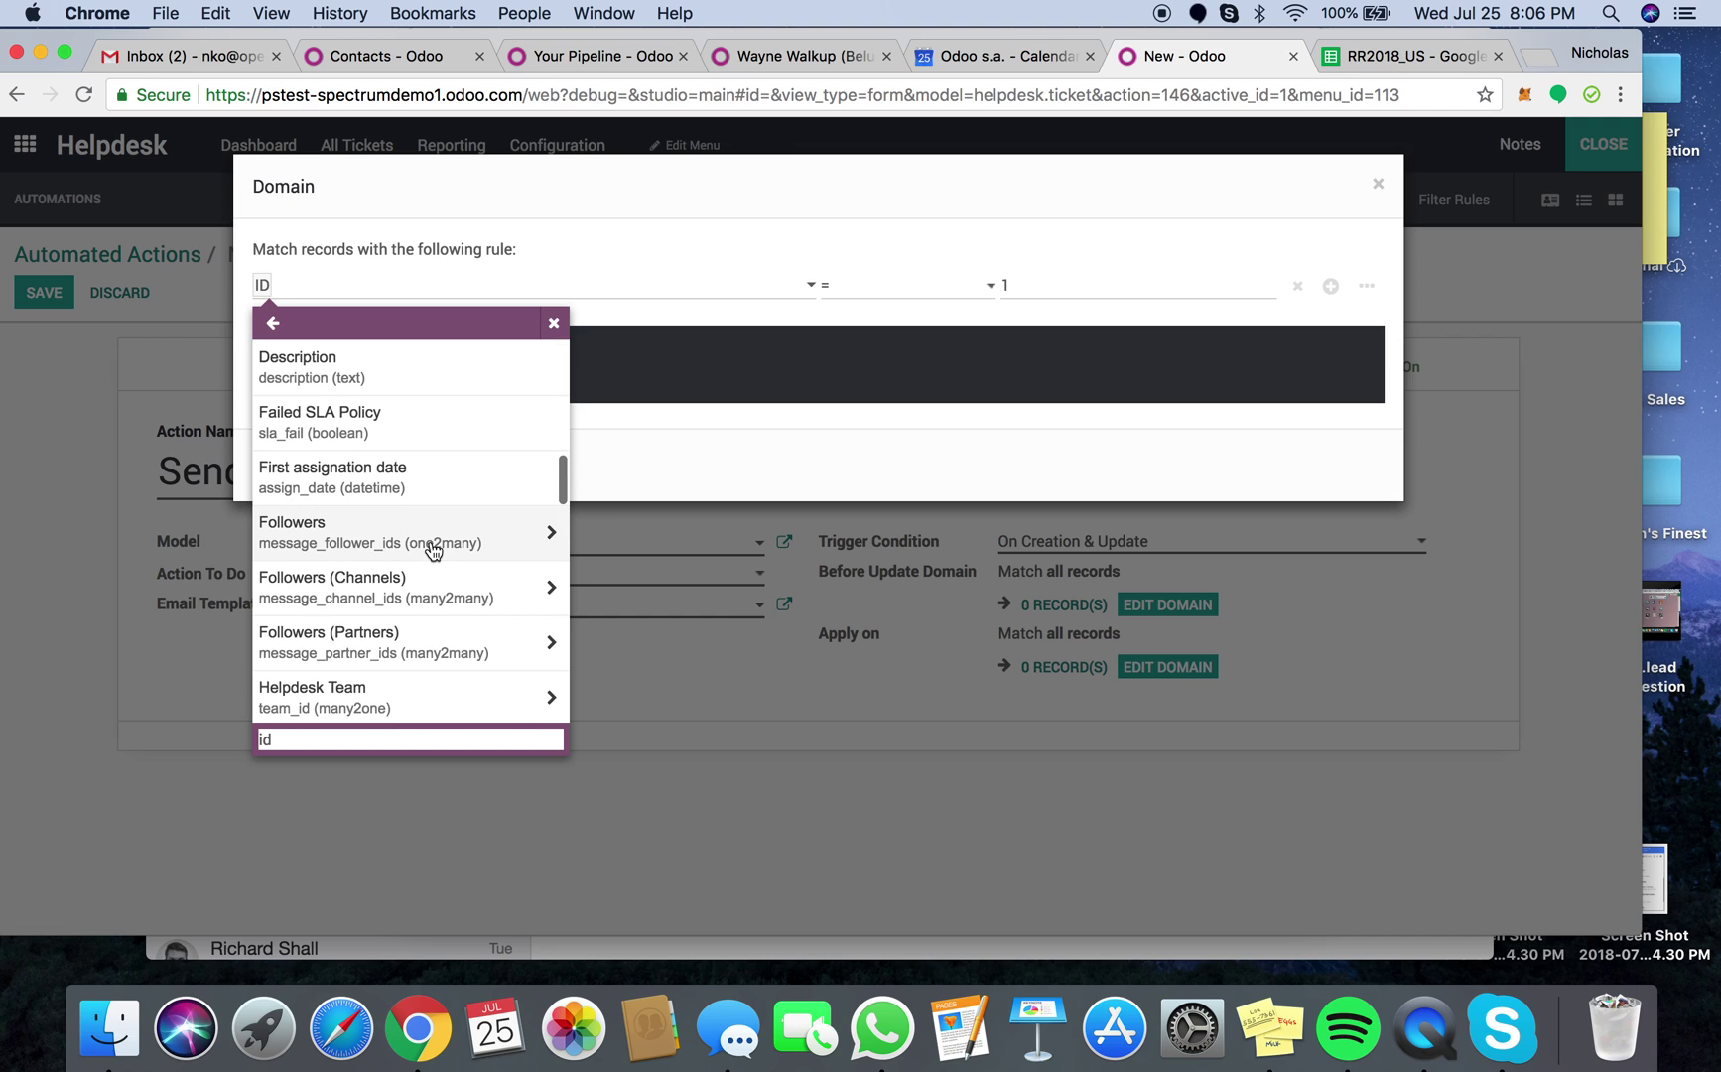
scroll(434, 549, up, 8)
scroll(434, 548, down, 2)
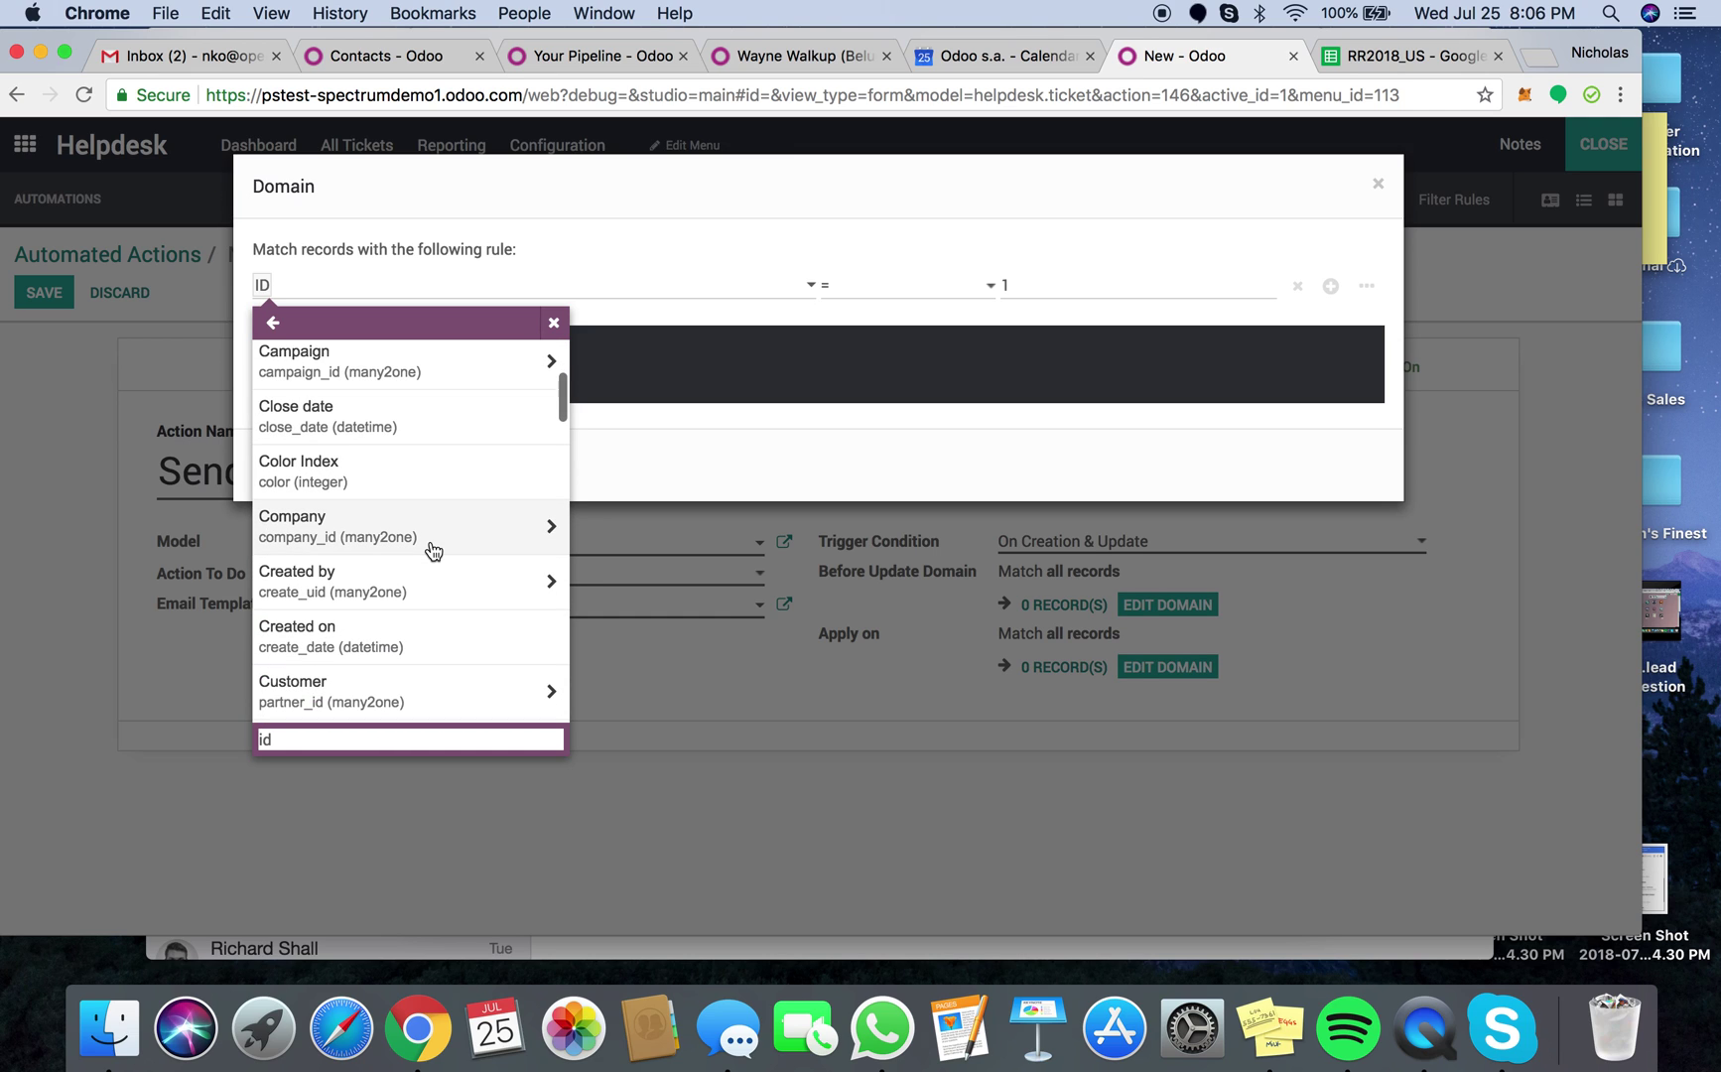
scroll(434, 549, down, 2)
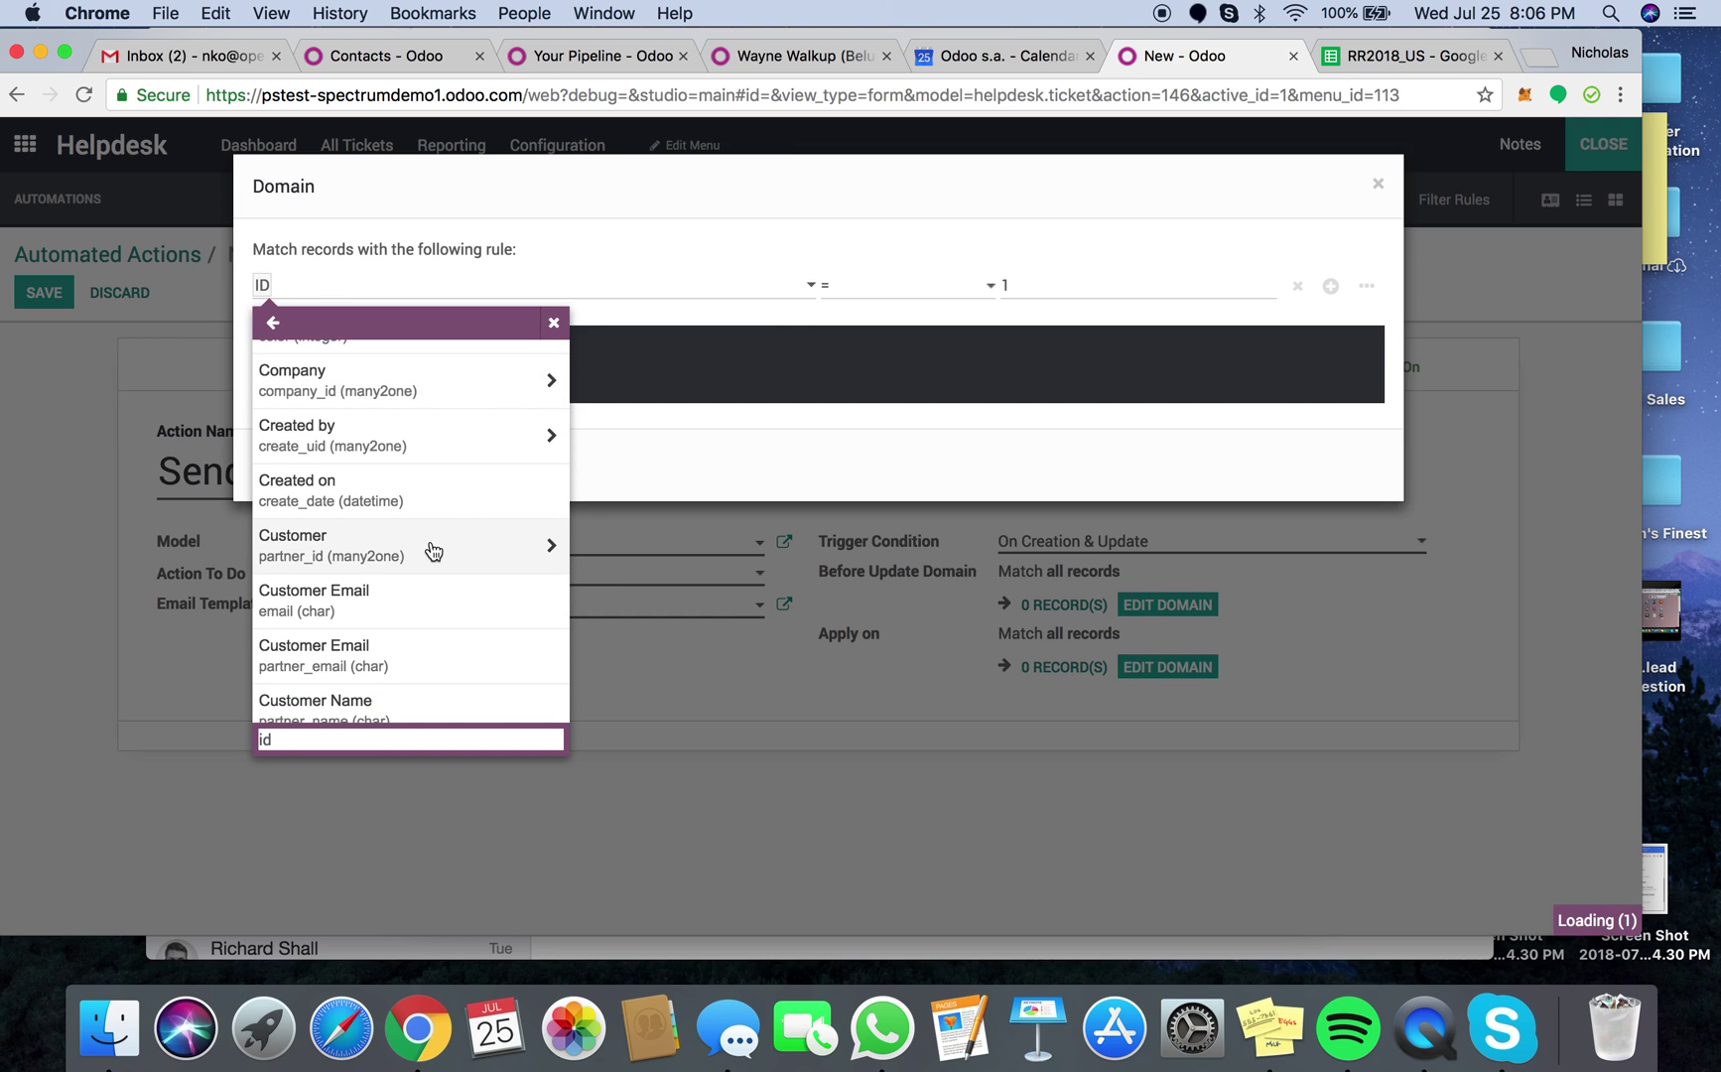
click(434, 548)
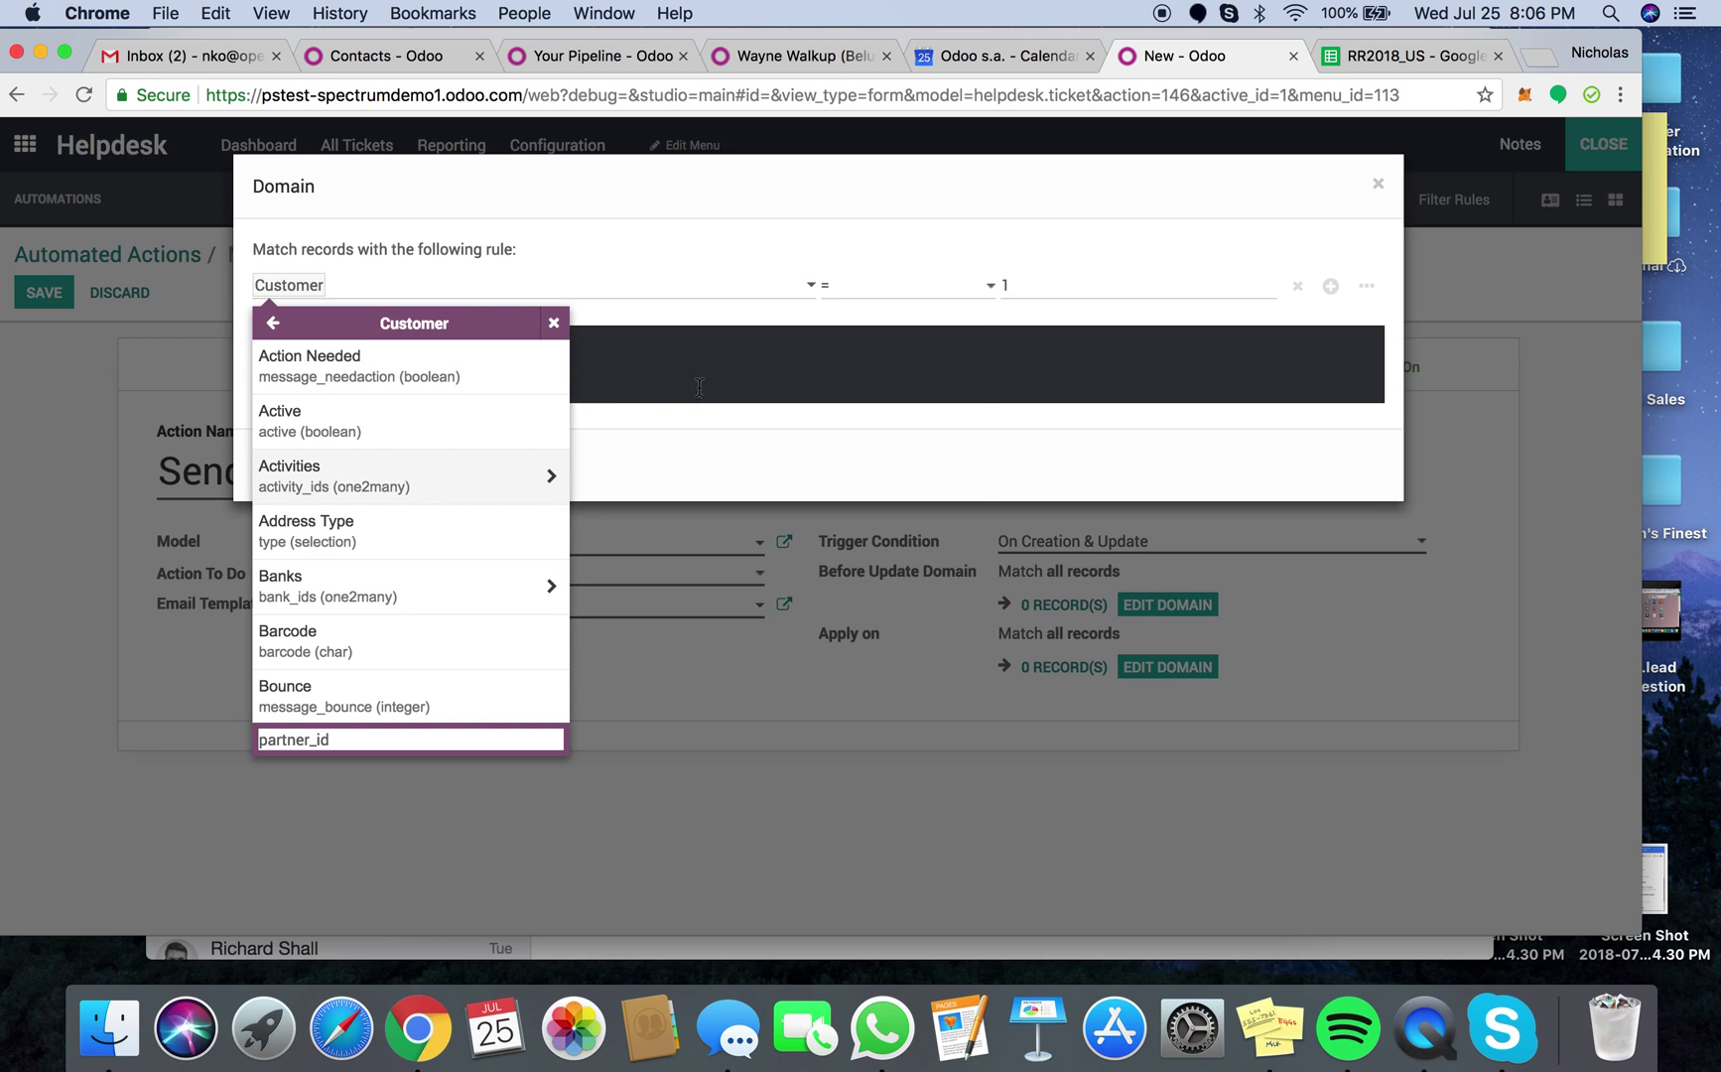
click(887, 280)
click(887, 279)
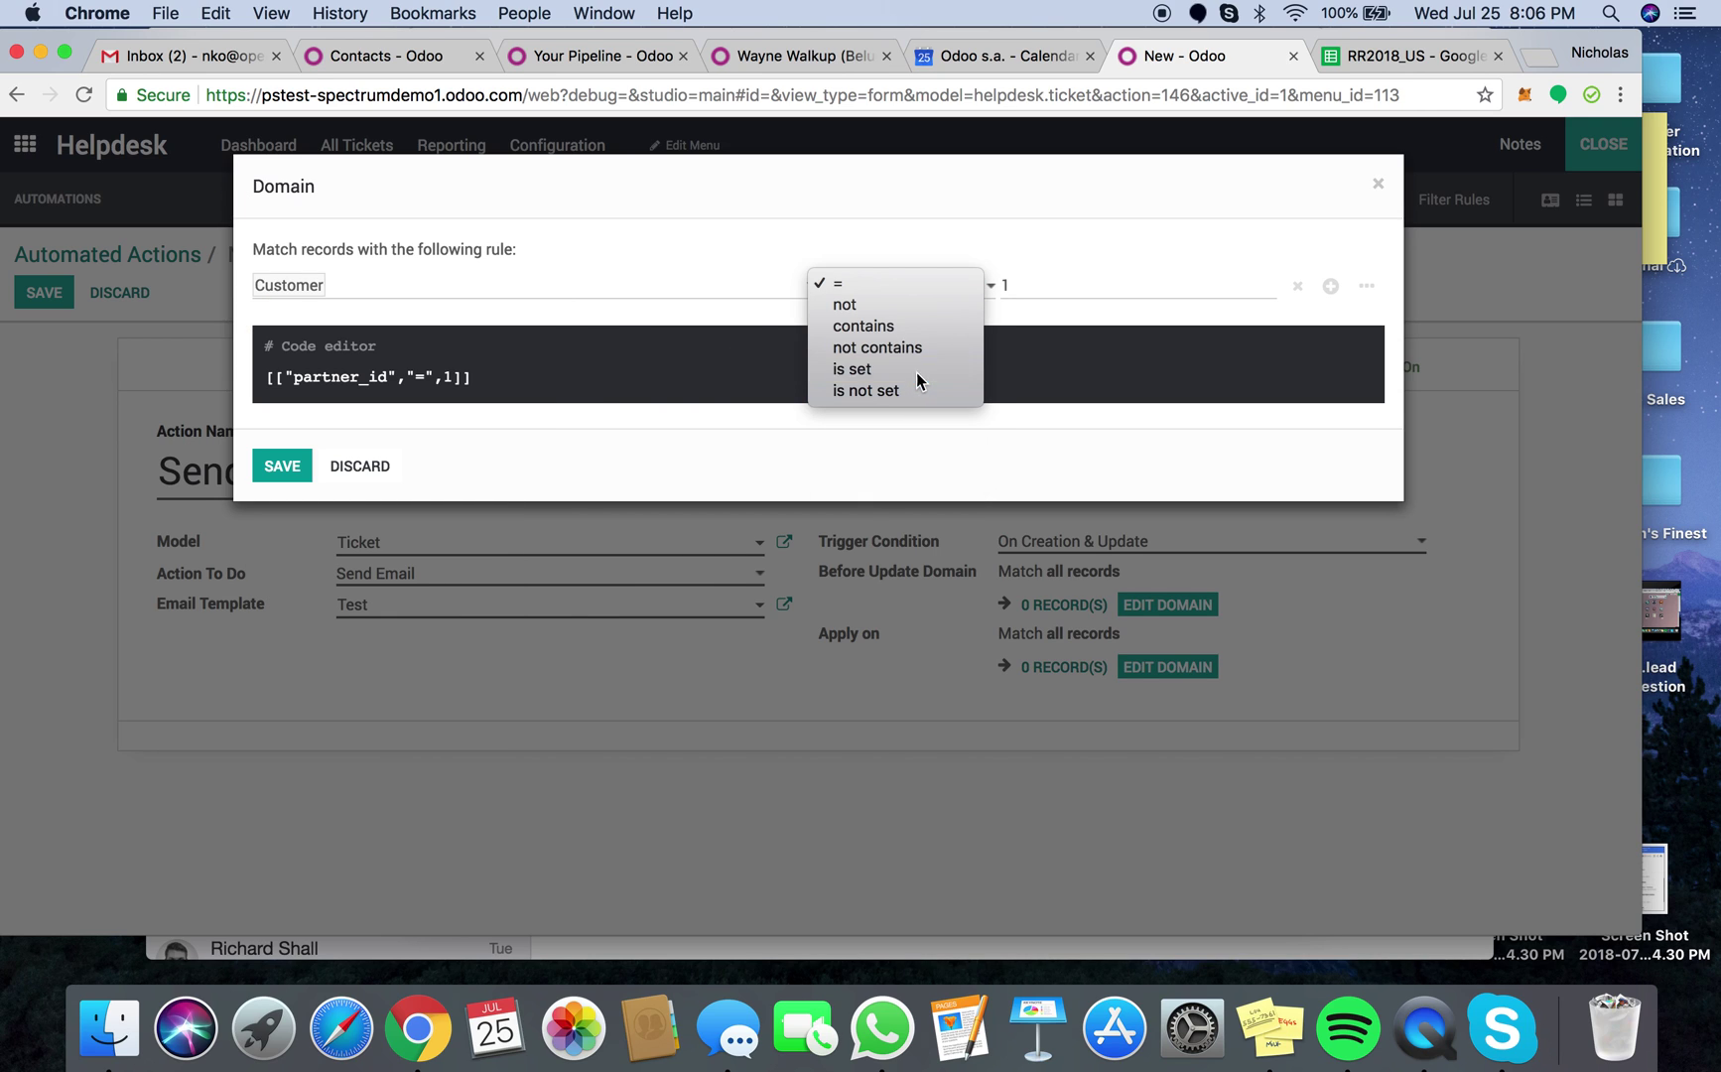
click(916, 372)
click(281, 467)
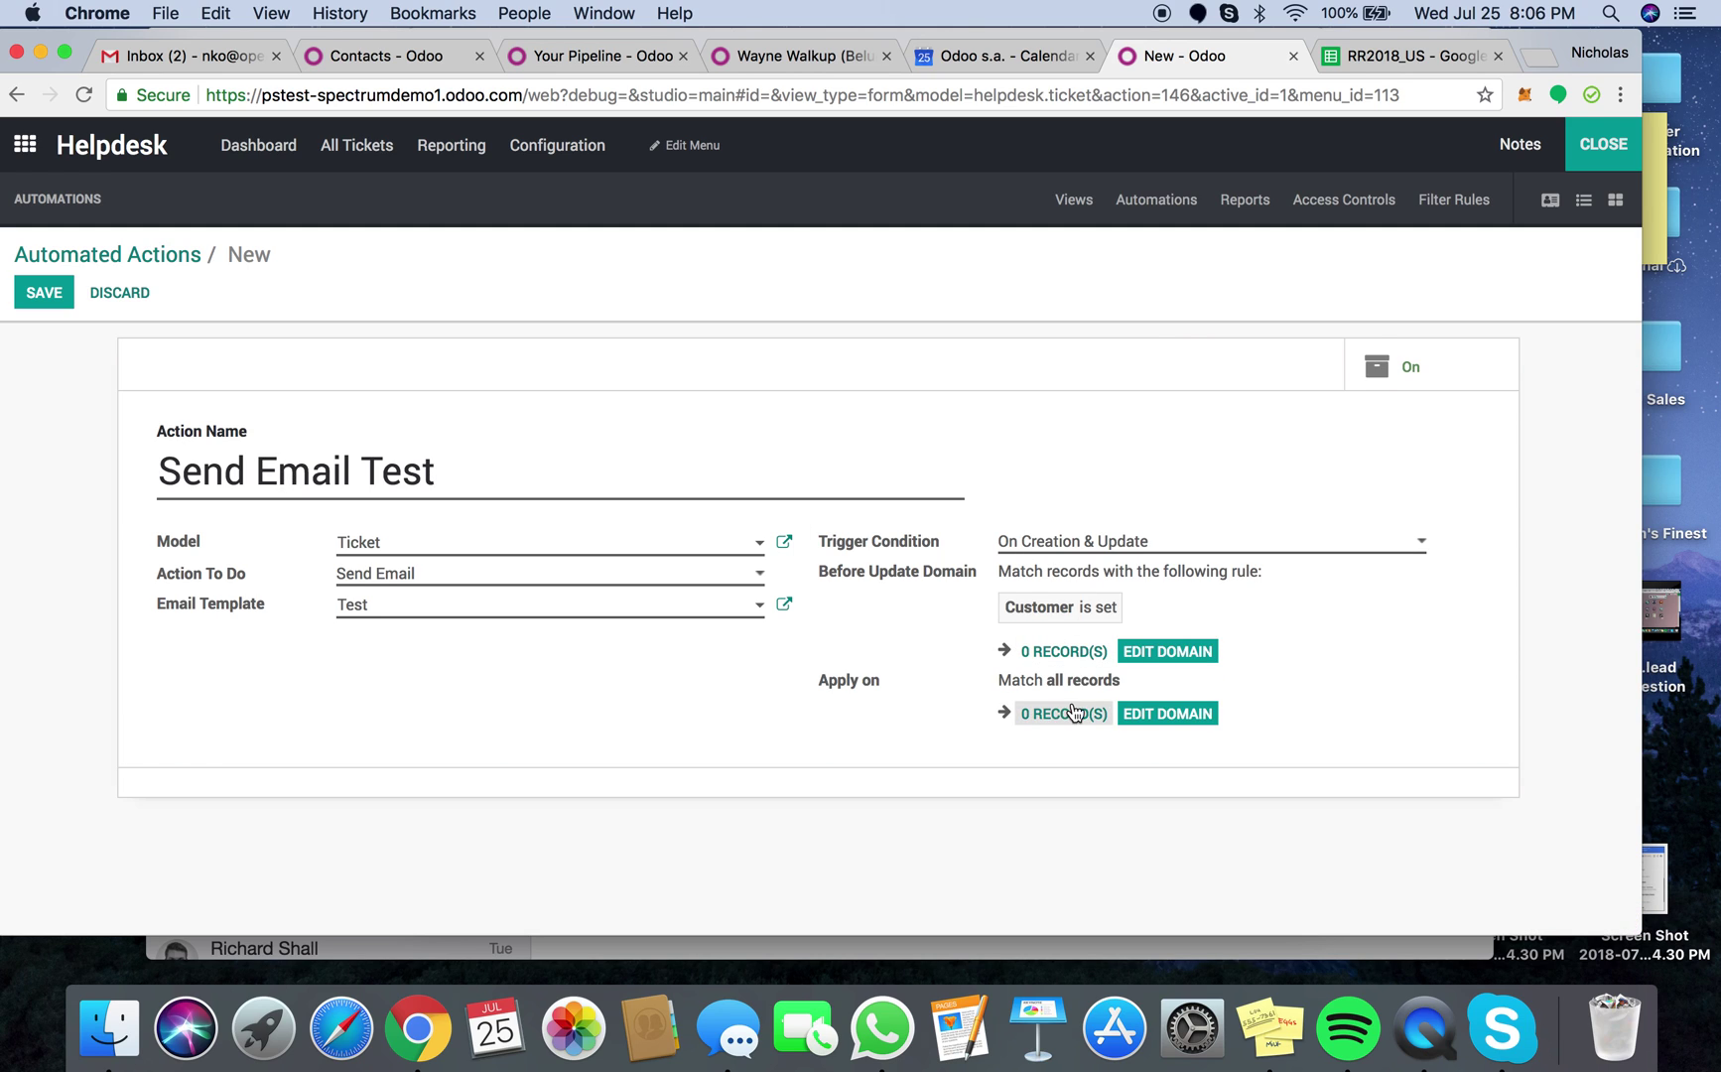
Add an Apply on domain rule that tests the ticket Stage
click(1175, 715)
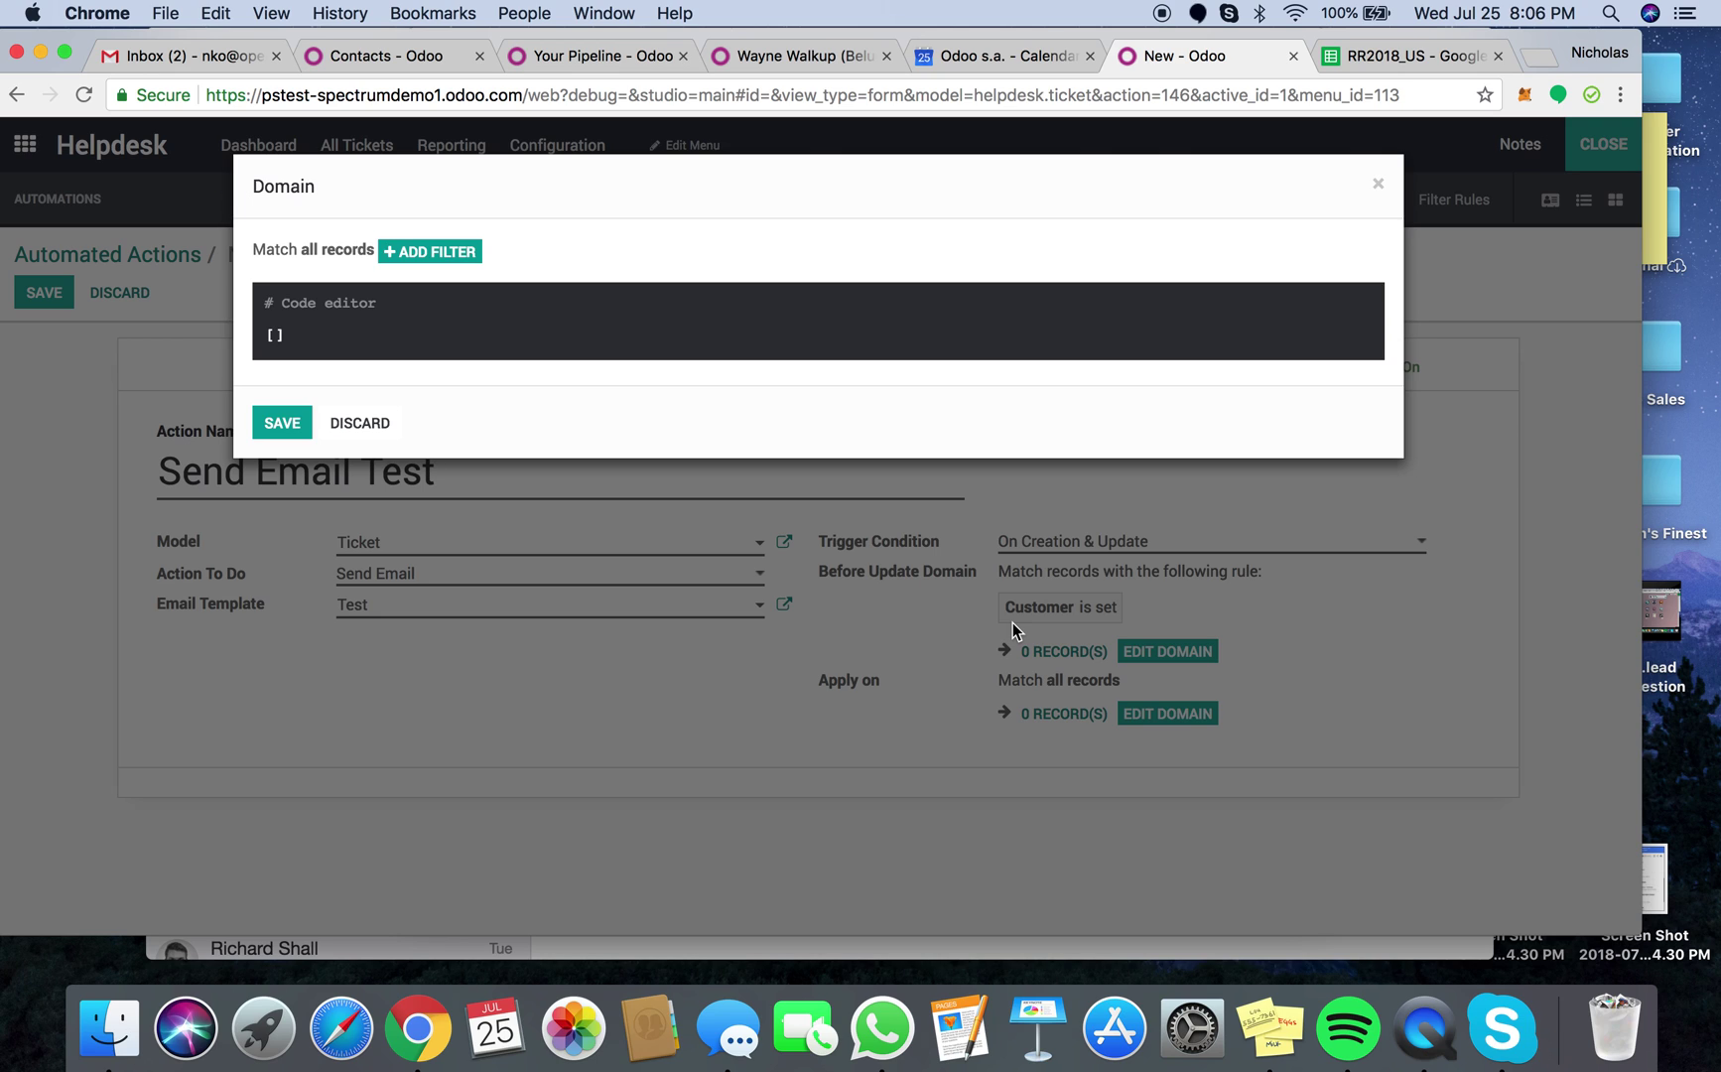
click(365, 423)
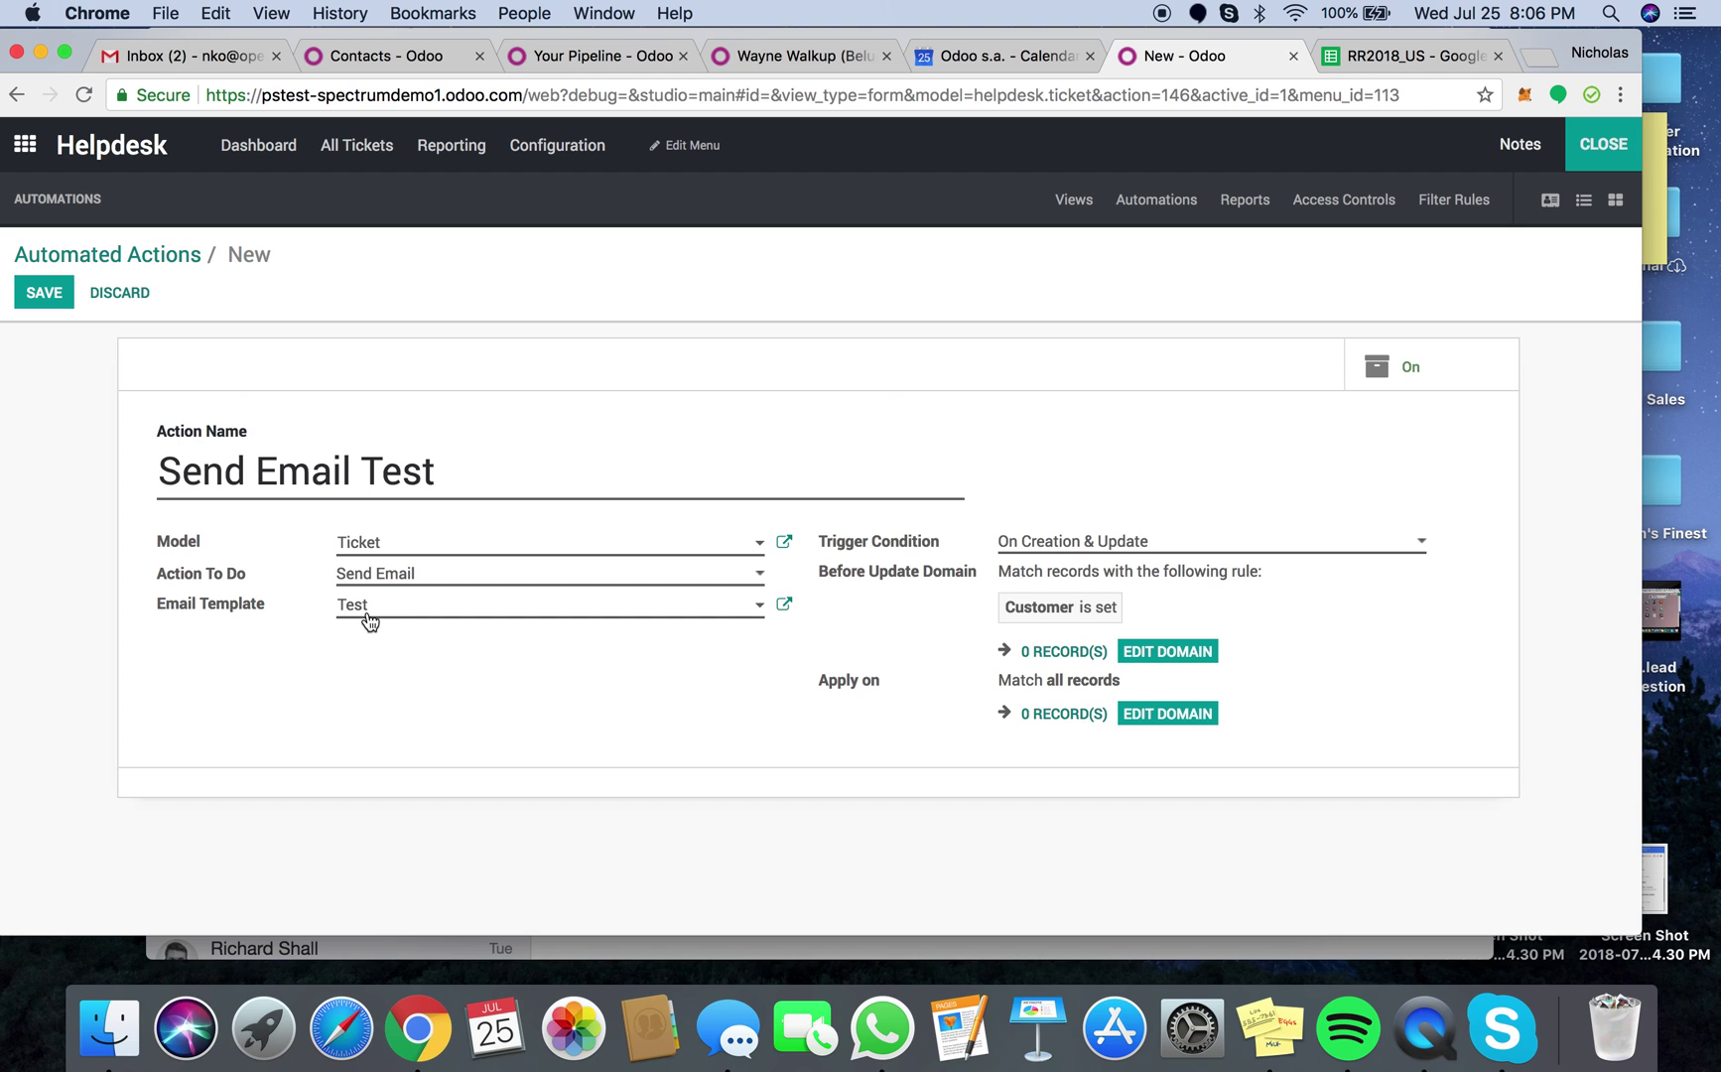
click(1155, 713)
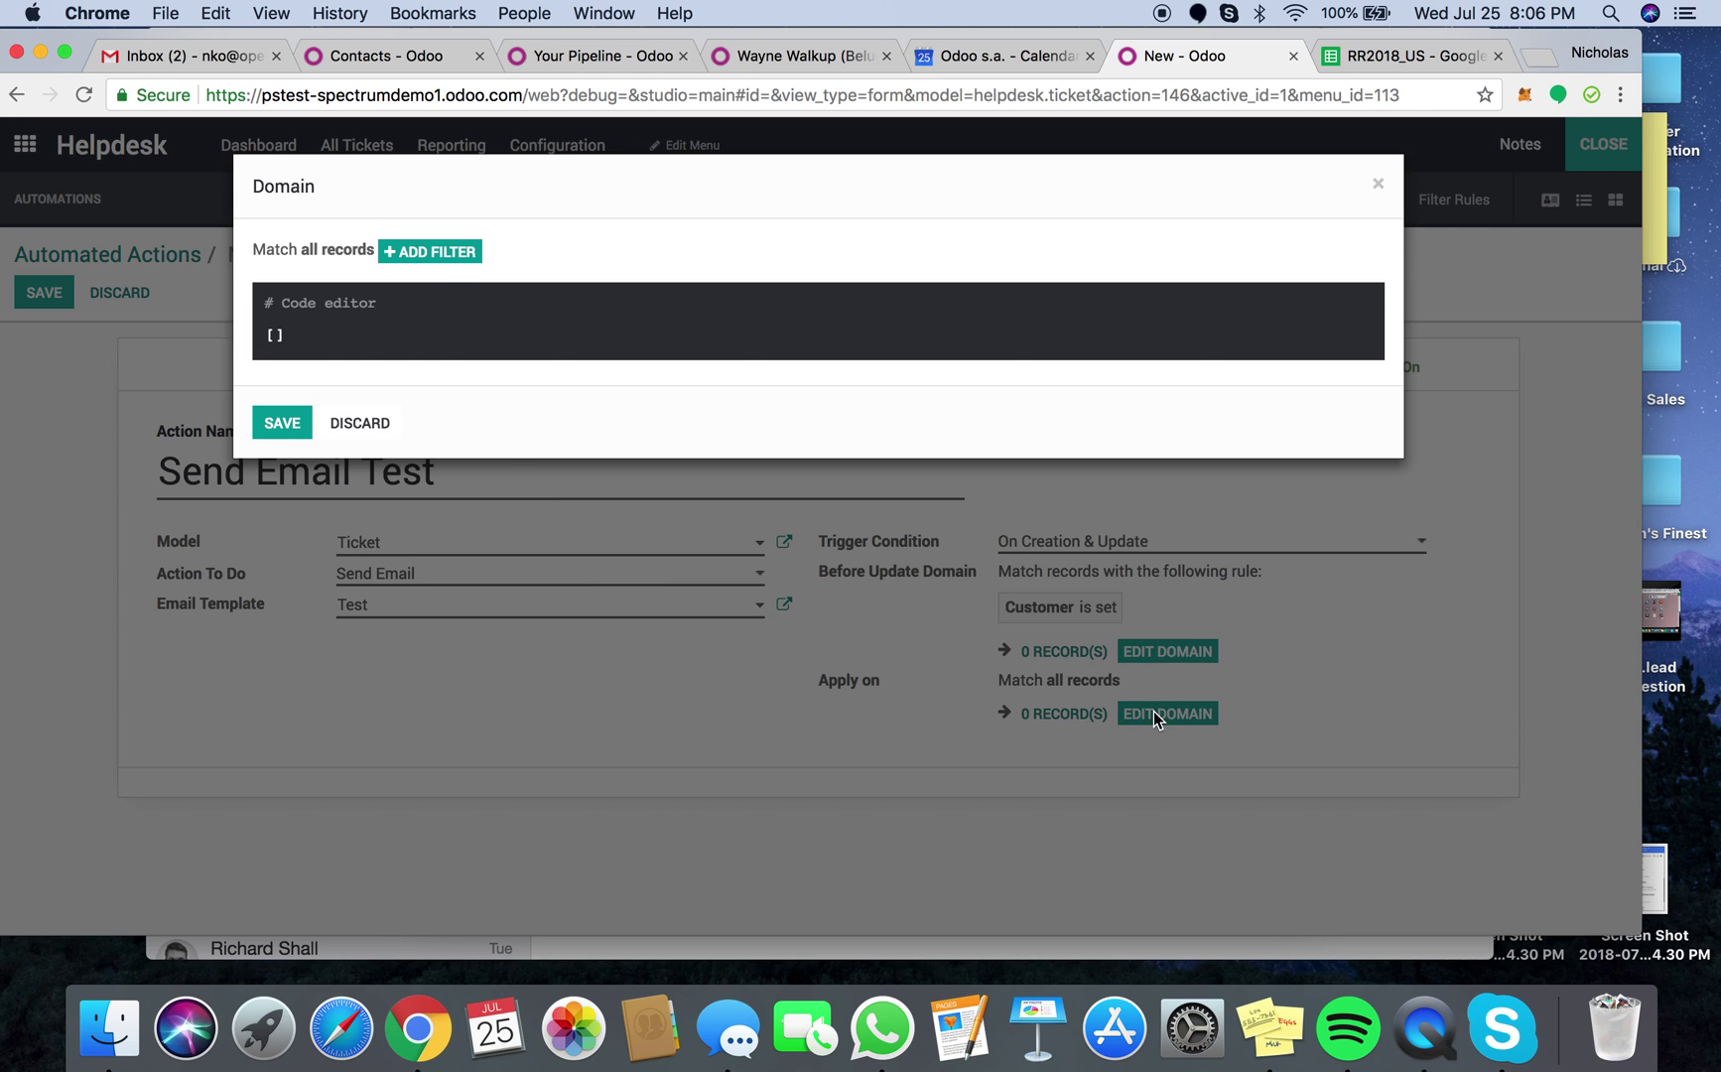
click(430, 251)
click(436, 285)
scroll(485, 684, down, 5)
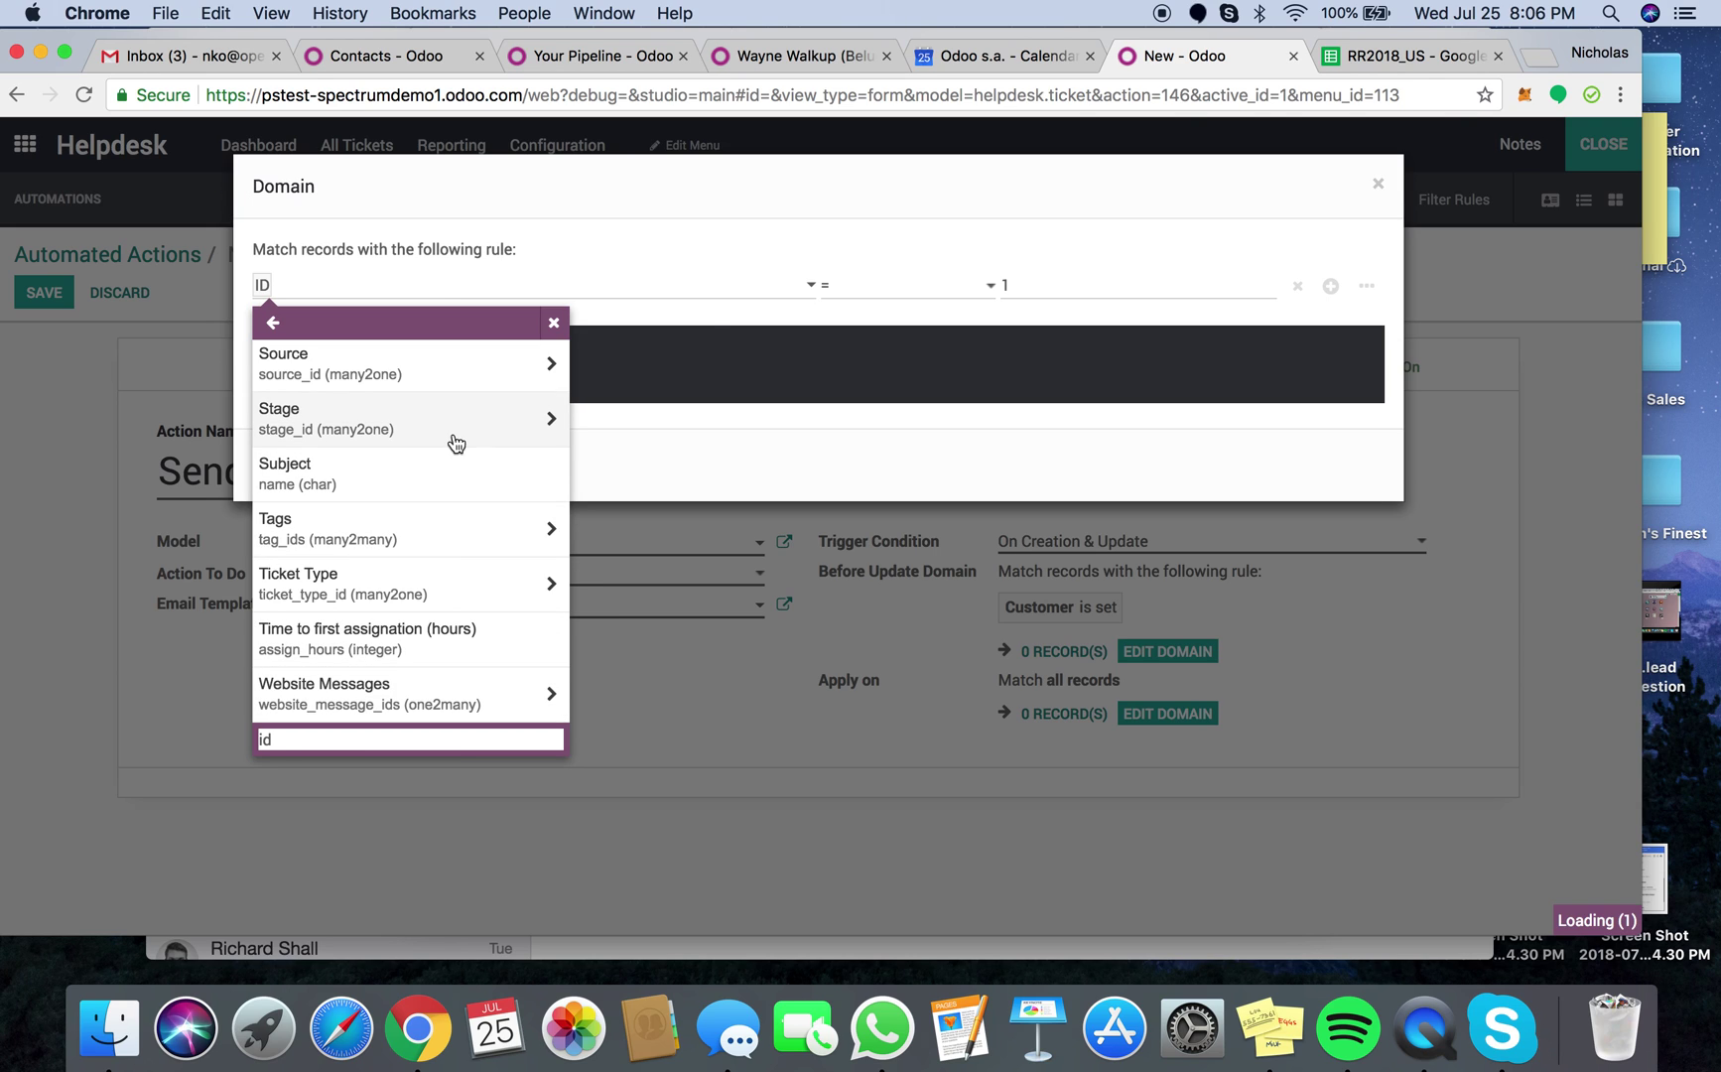
click(456, 443)
Set the rule to Stage = Closed, then save the domain and the automated action
click(887, 286)
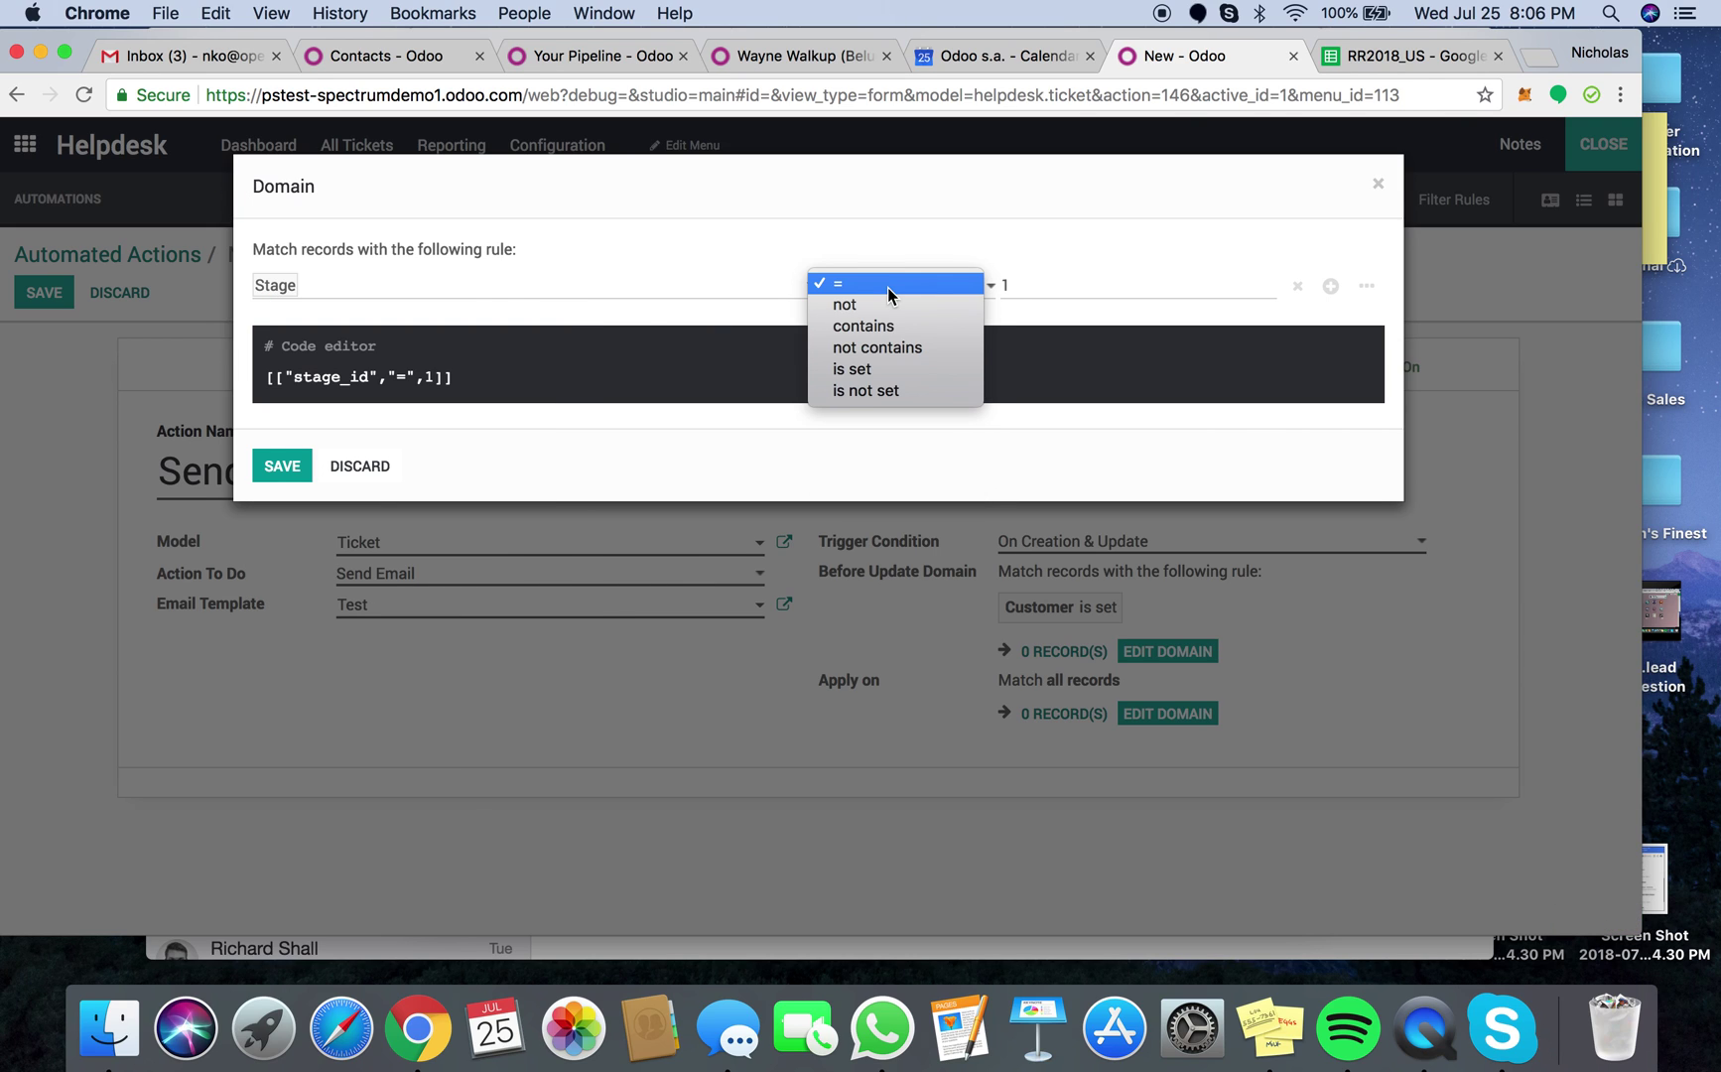
click(898, 368)
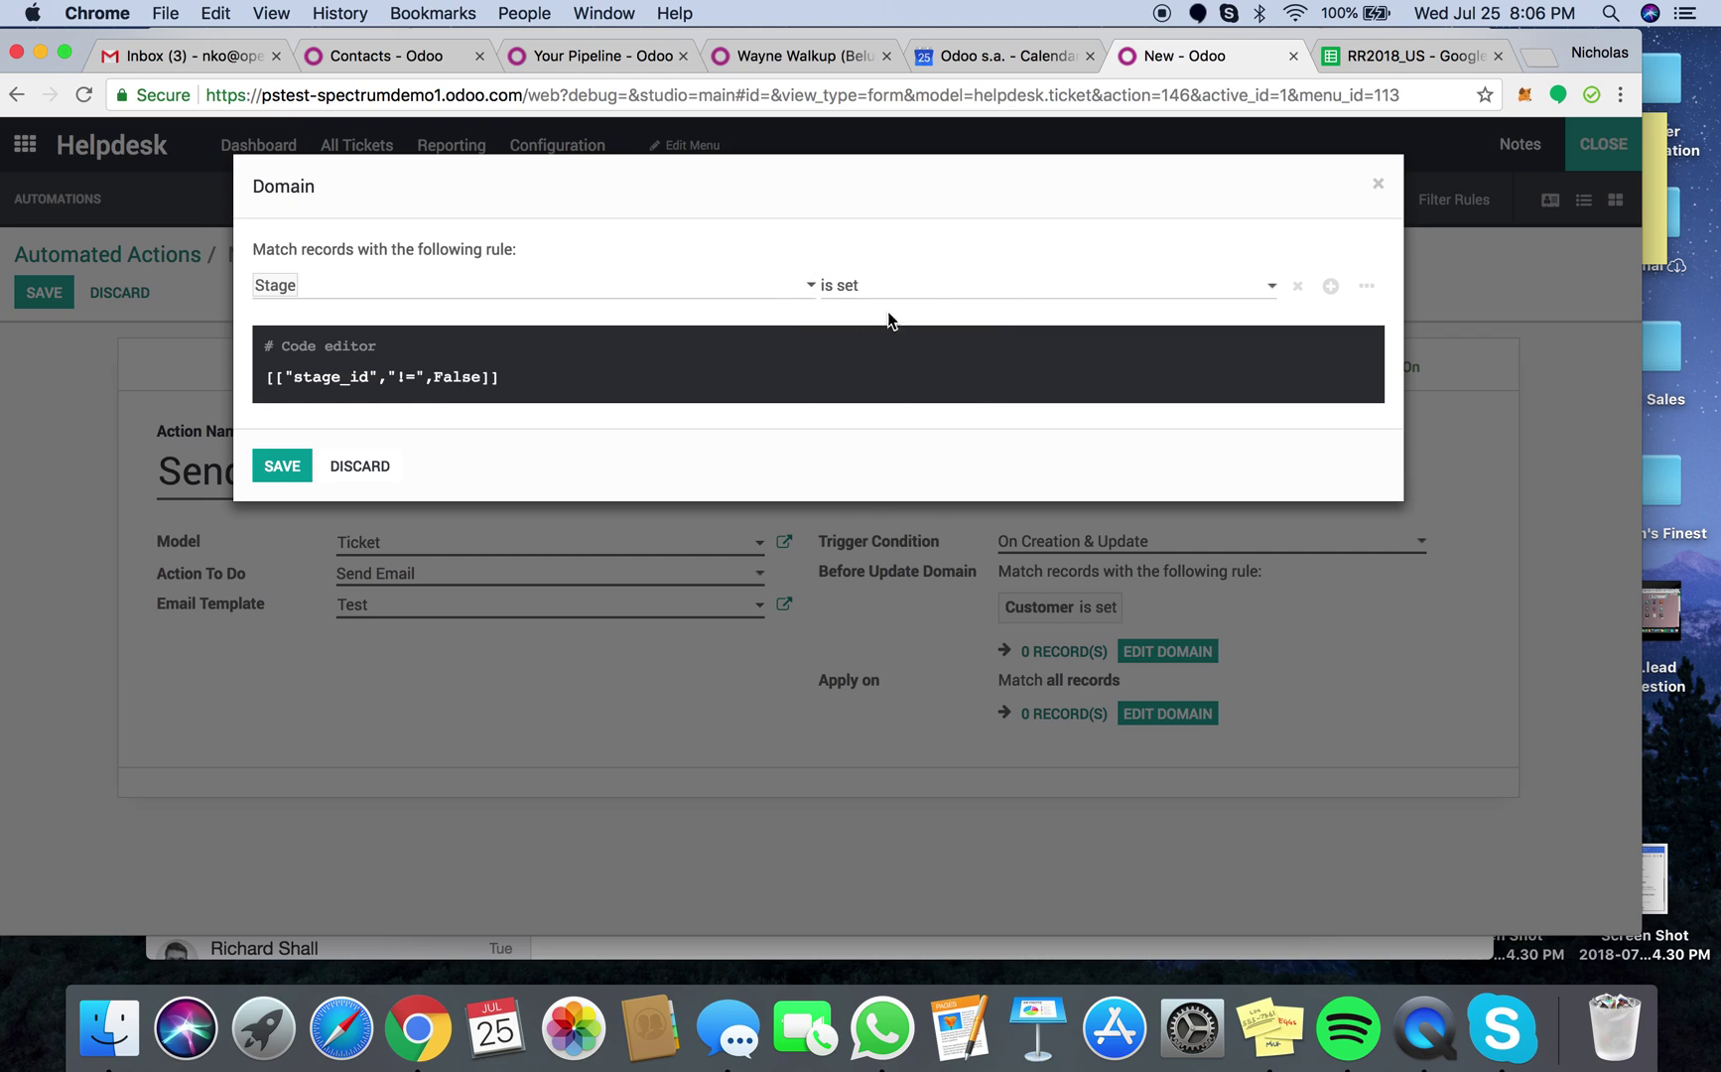
click(930, 290)
click(952, 196)
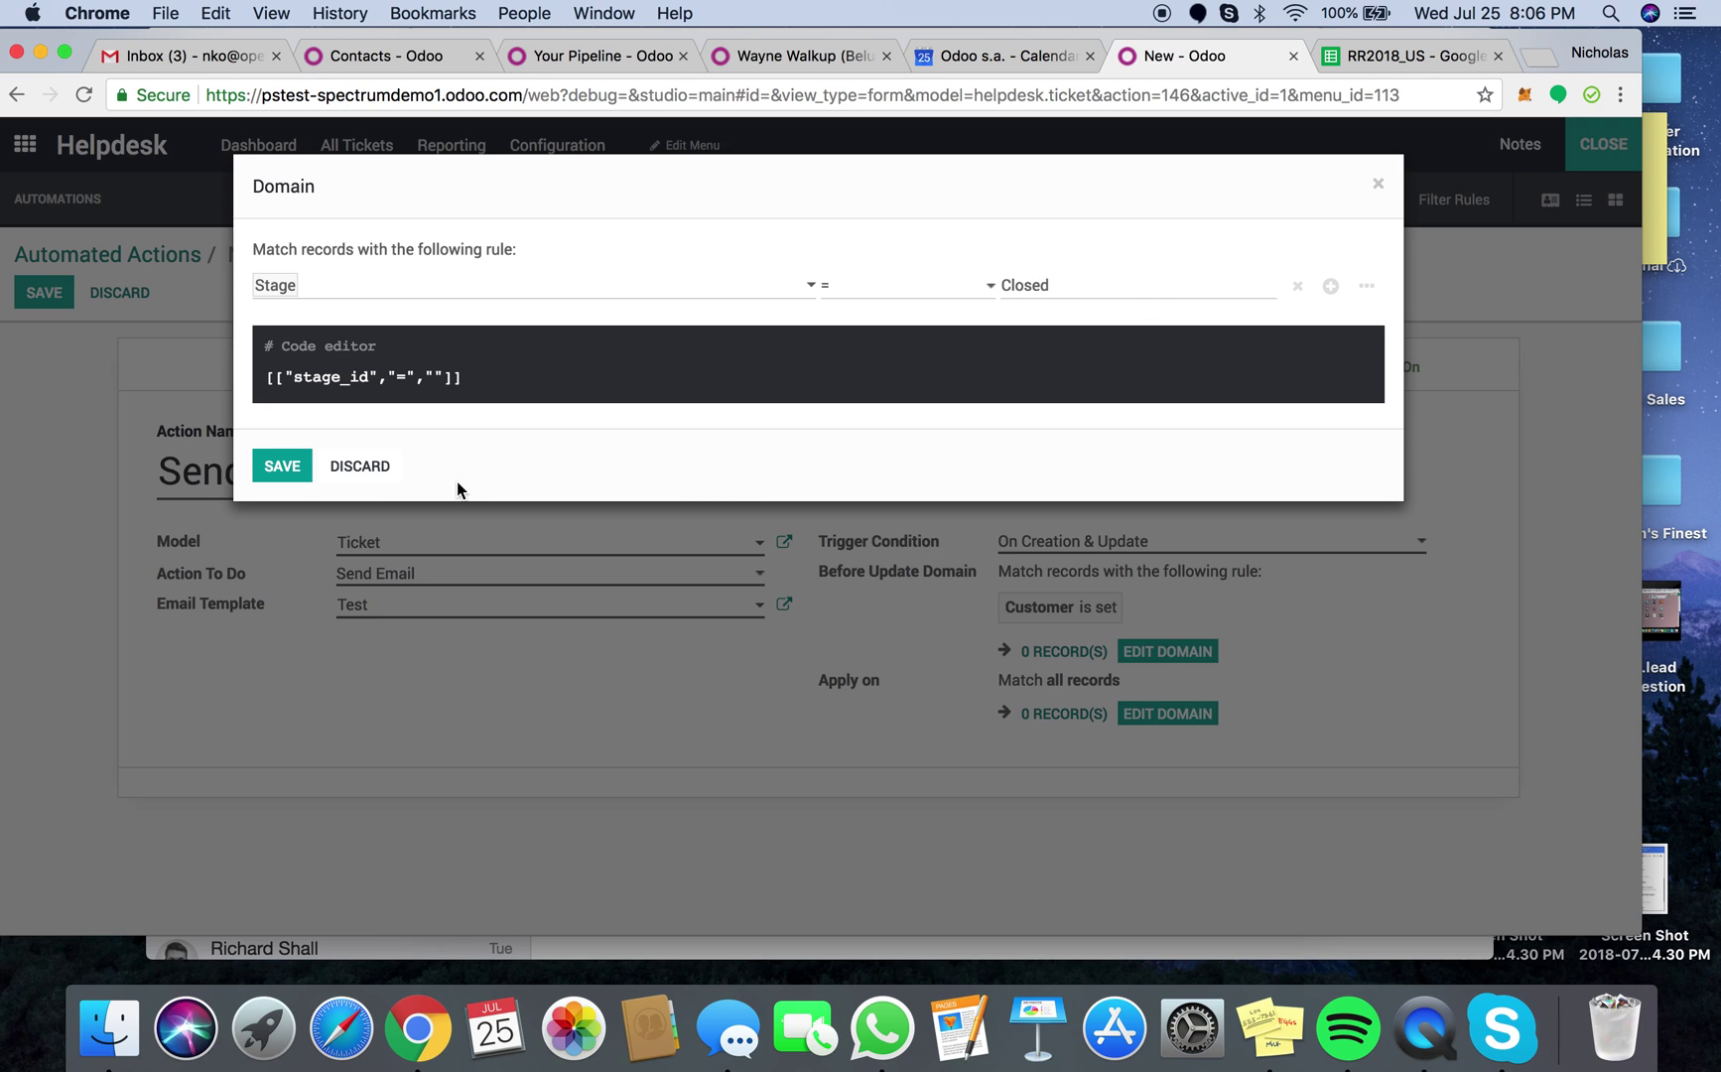
click(300, 476)
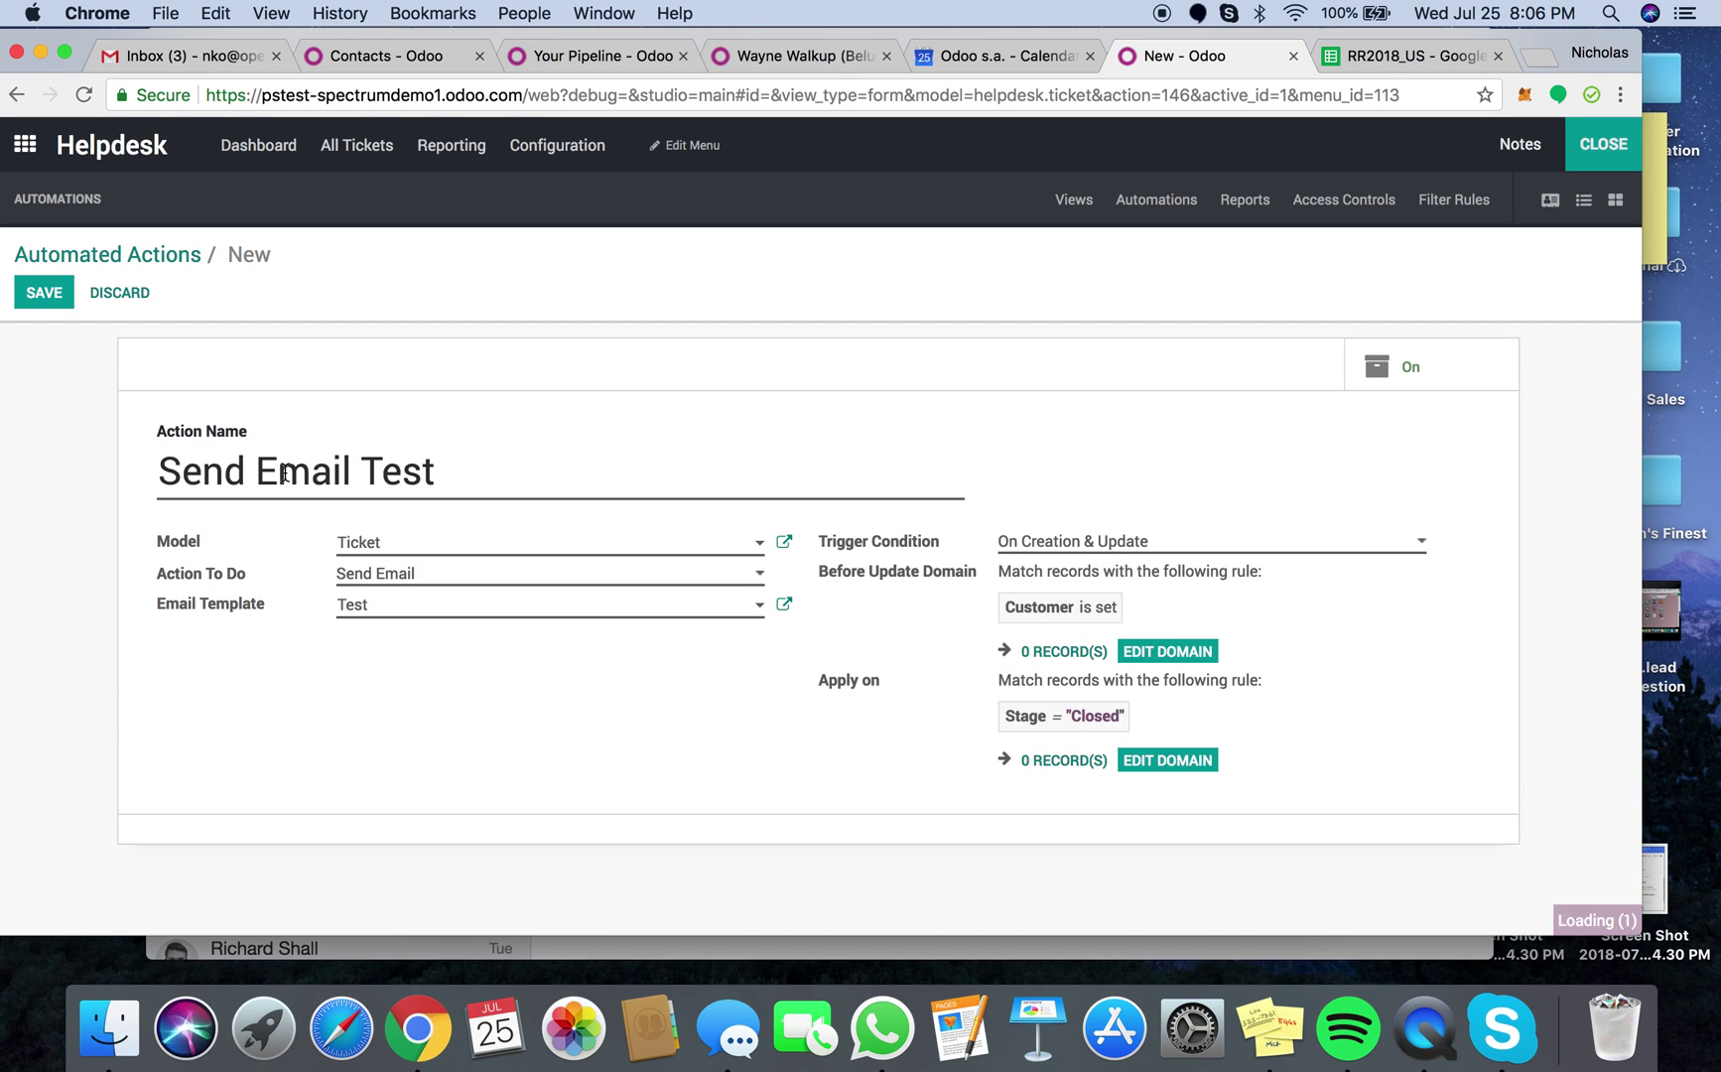
click(44, 301)
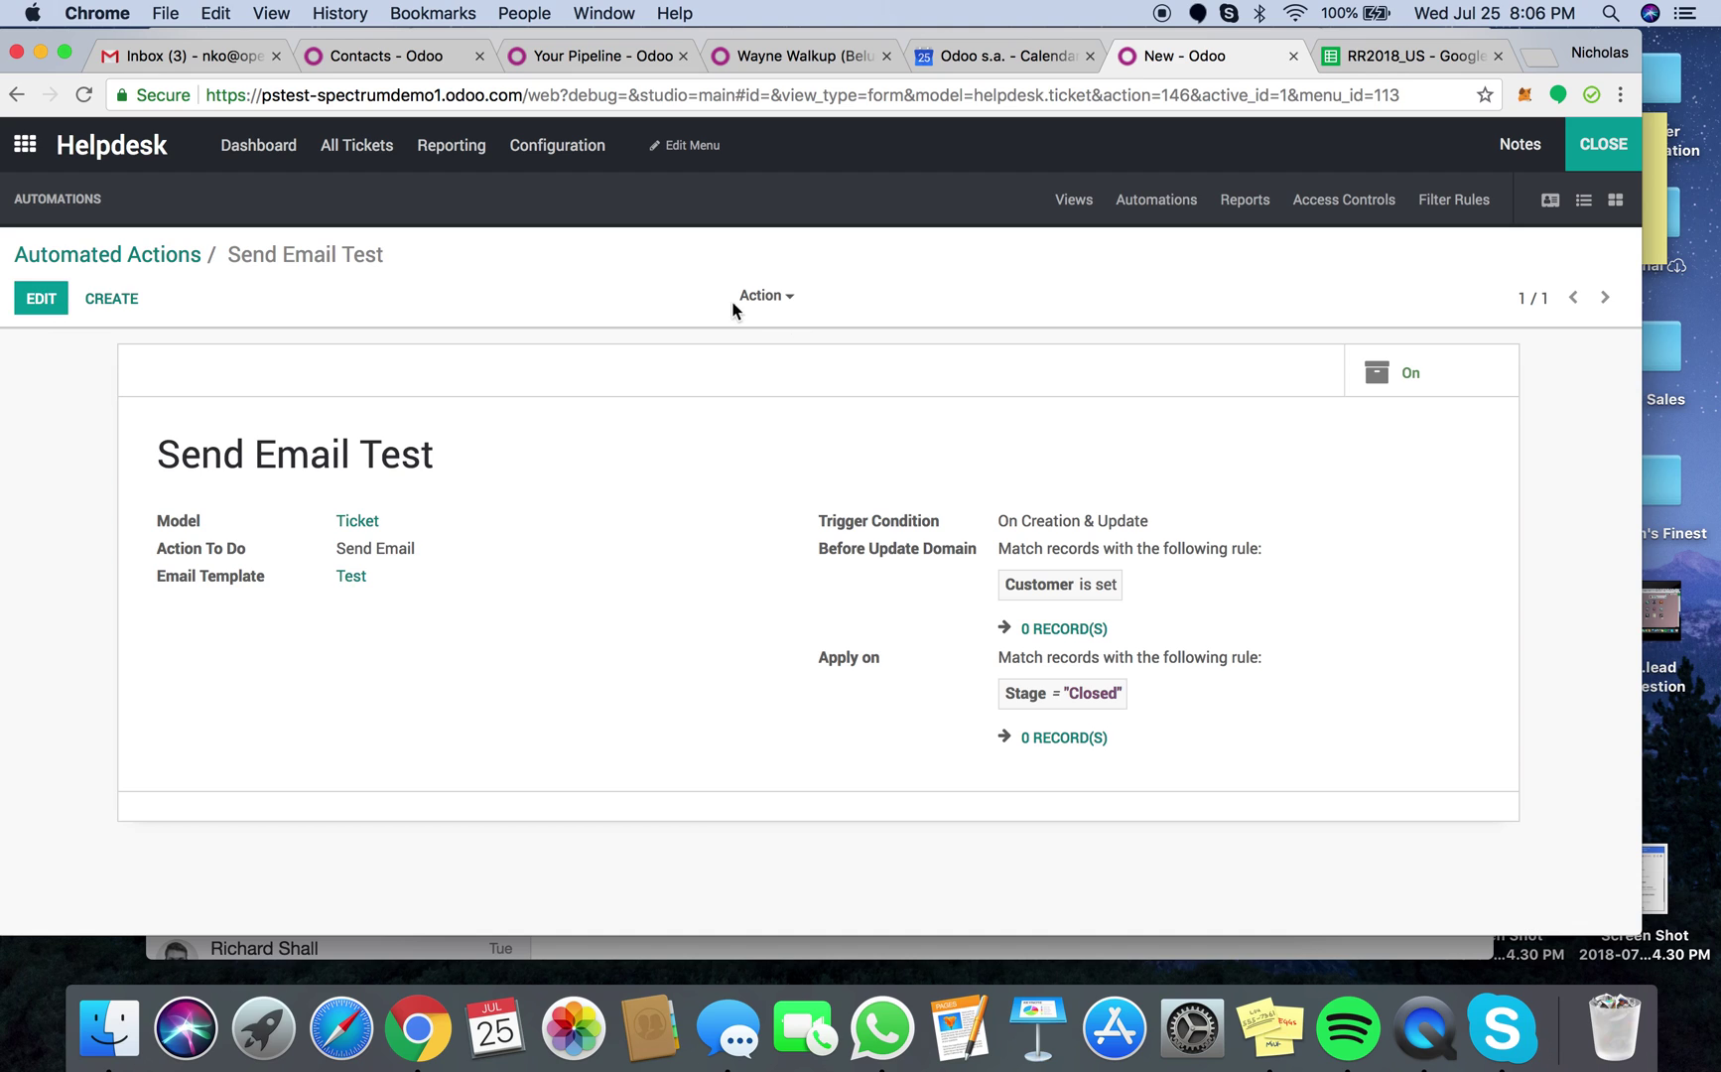
Leave Studio and save a new ticket 'Test' with a customer selected
click(1600, 129)
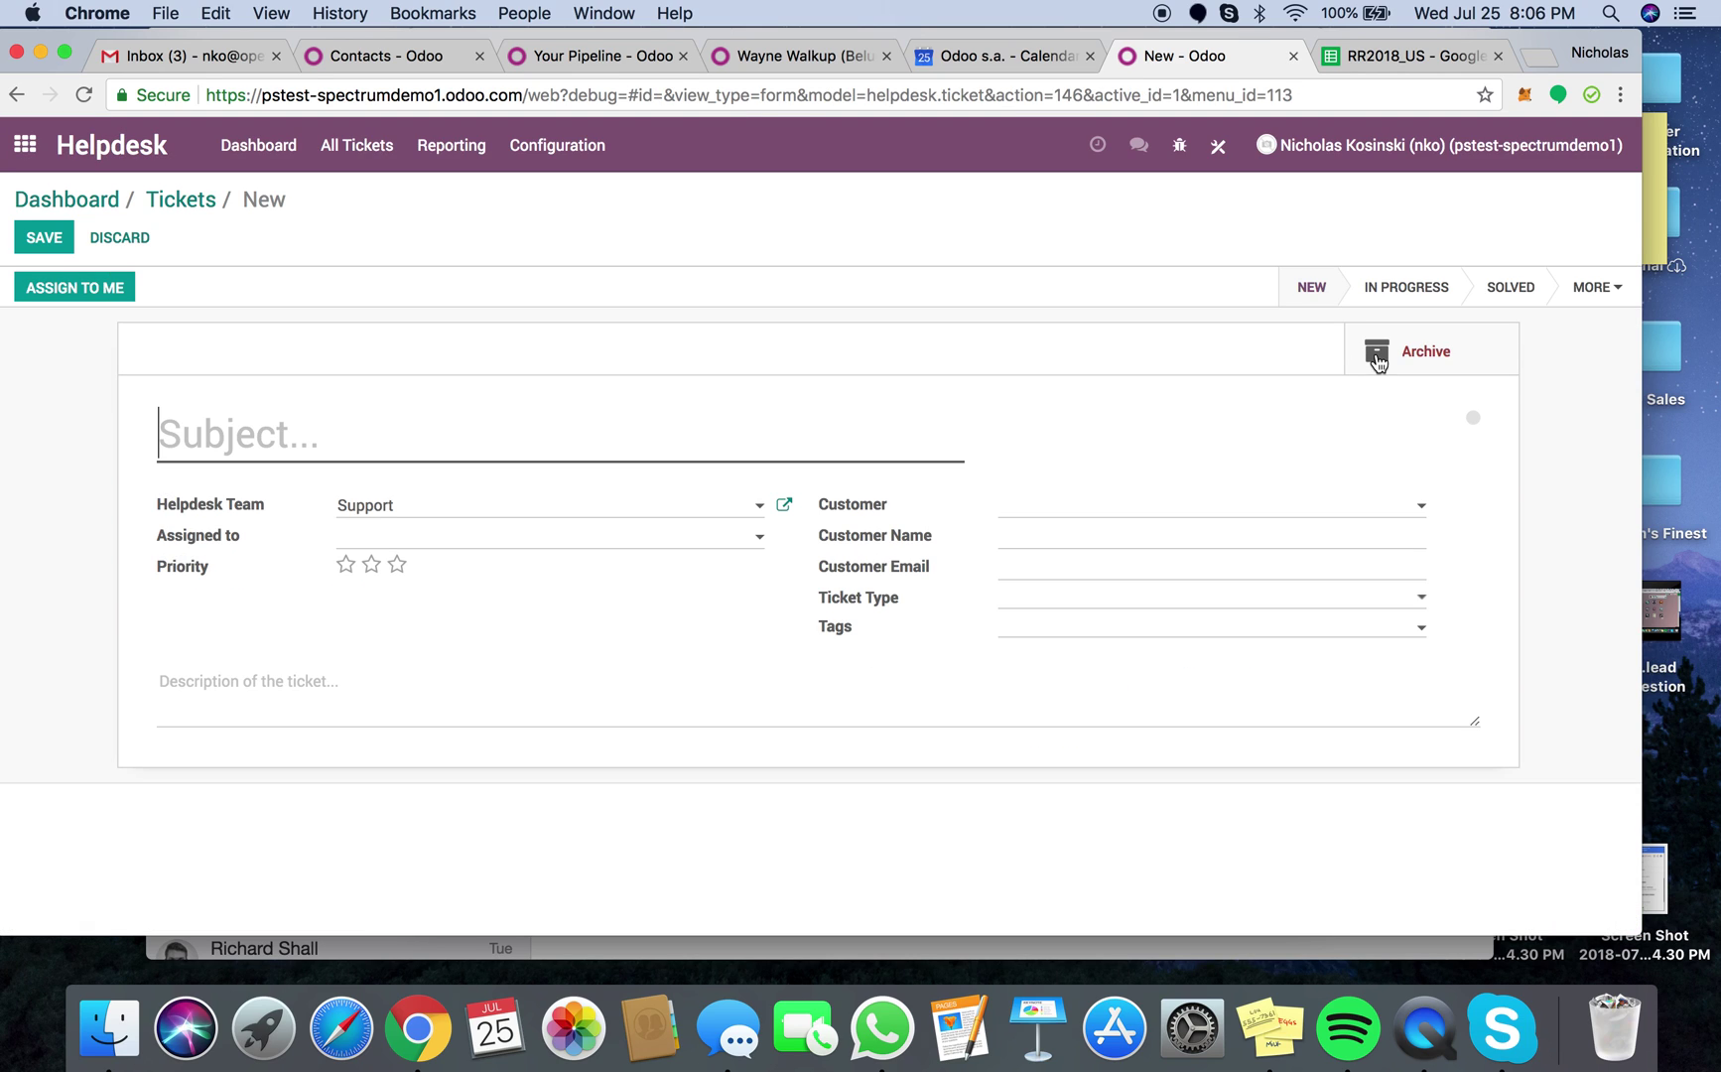
text(Test)
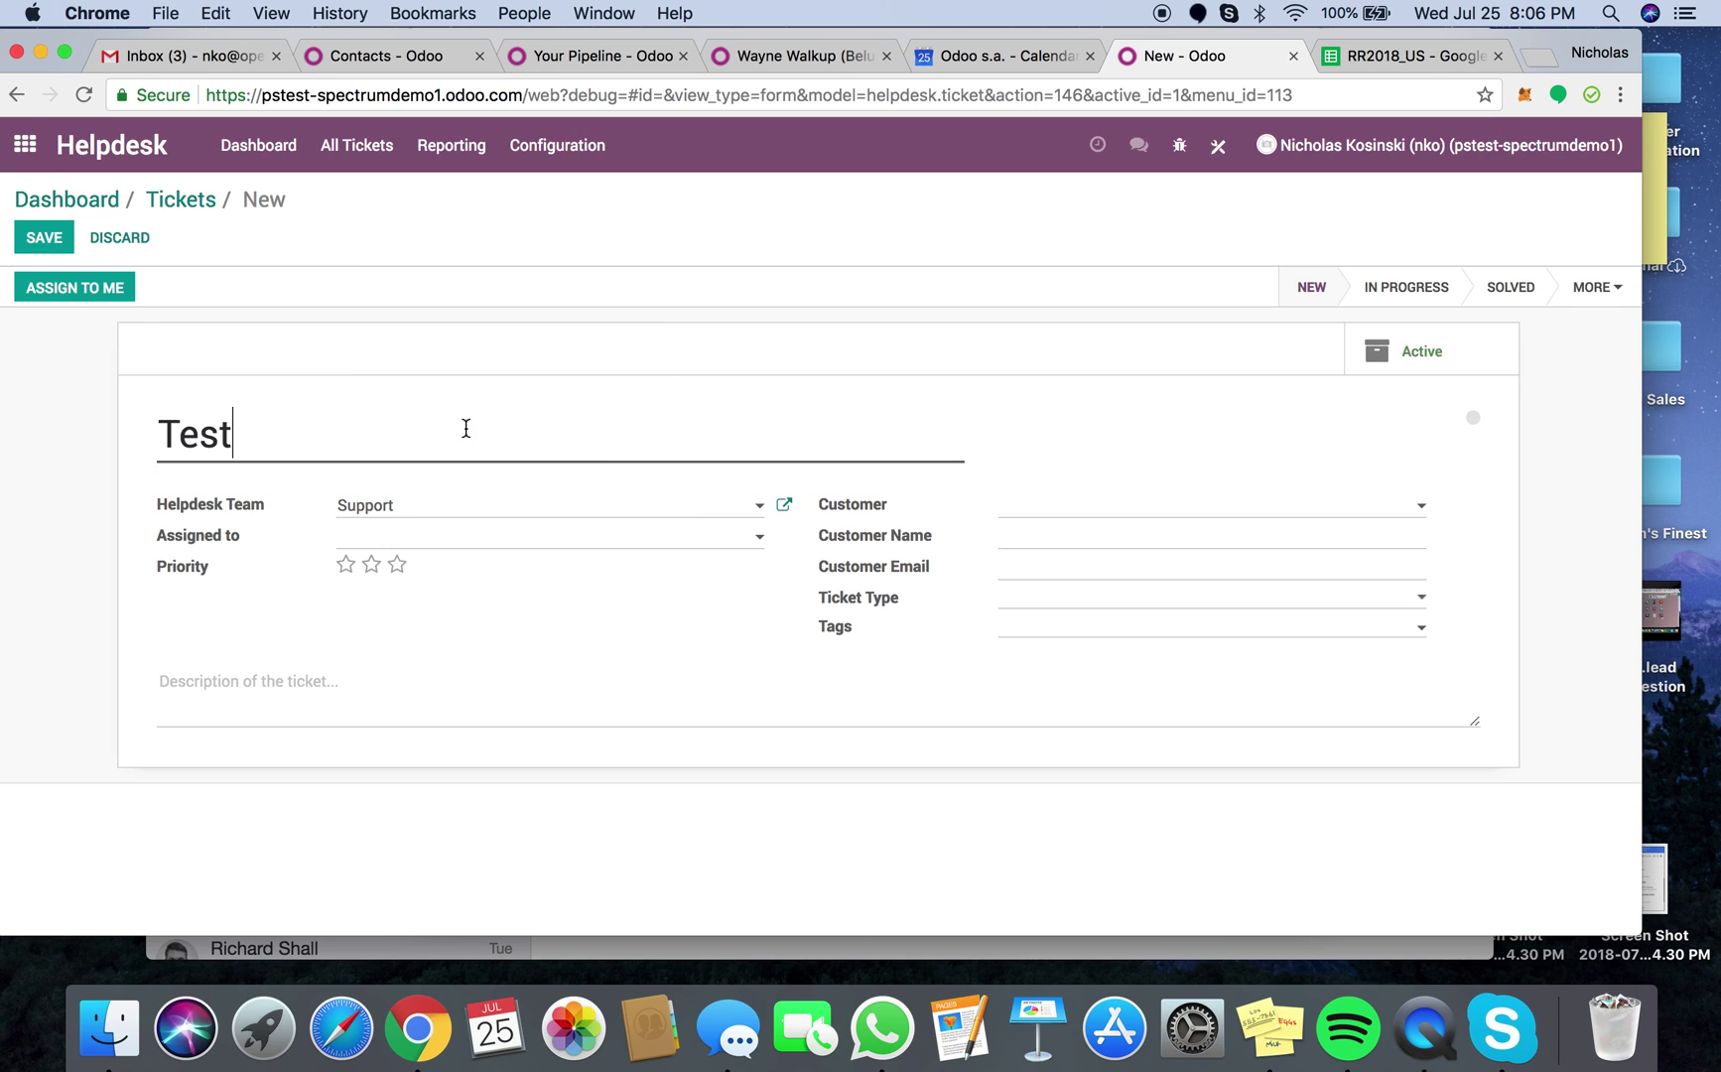
click(62, 239)
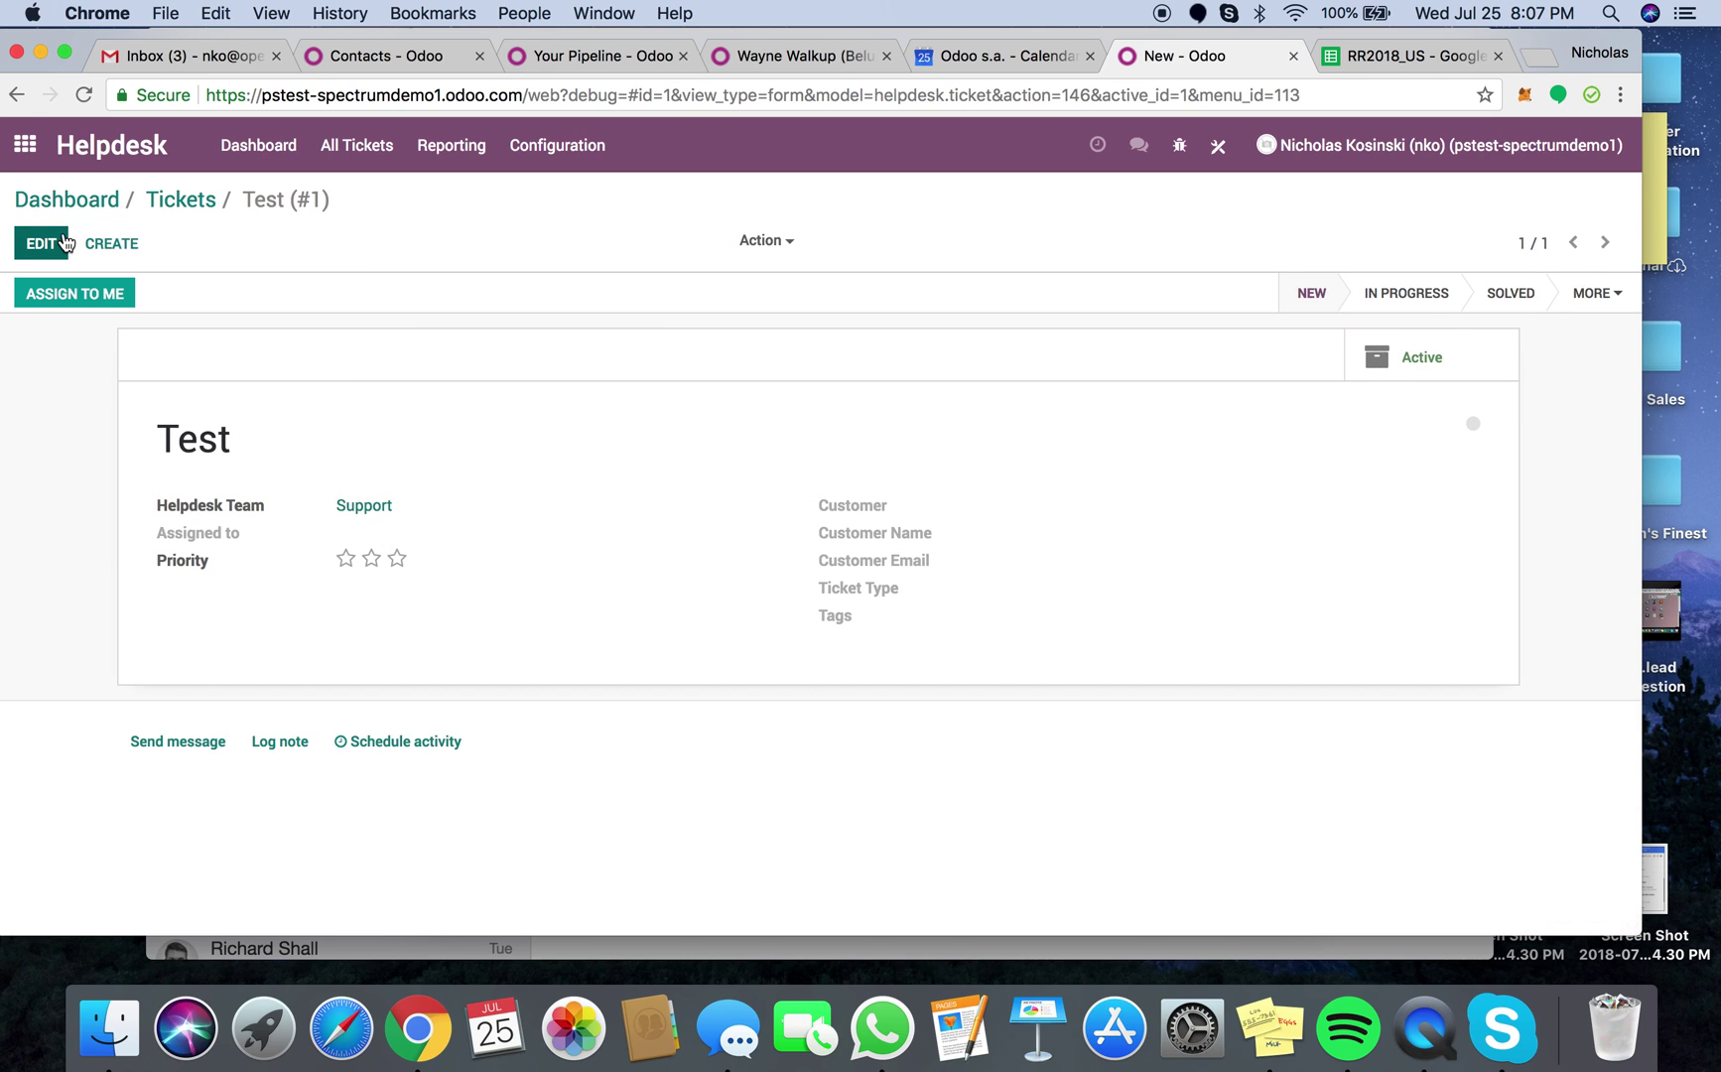
click(59, 239)
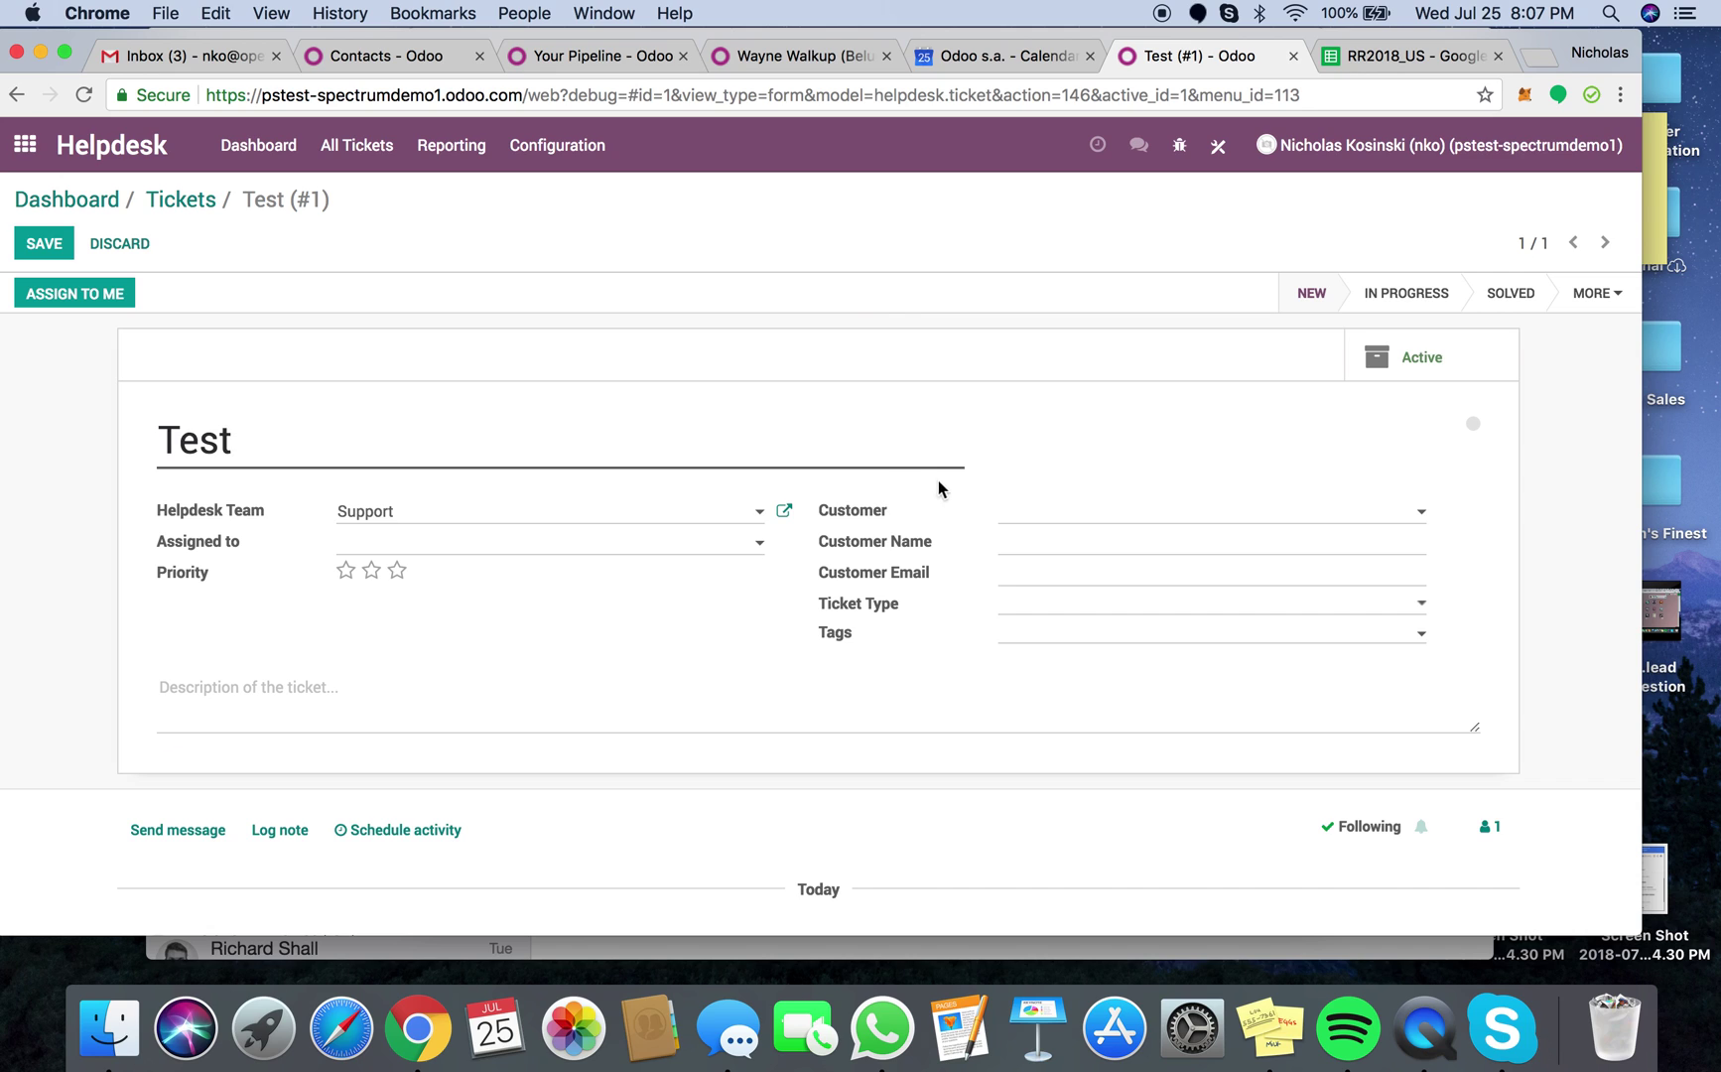
click(1029, 512)
click(1106, 542)
click(1592, 292)
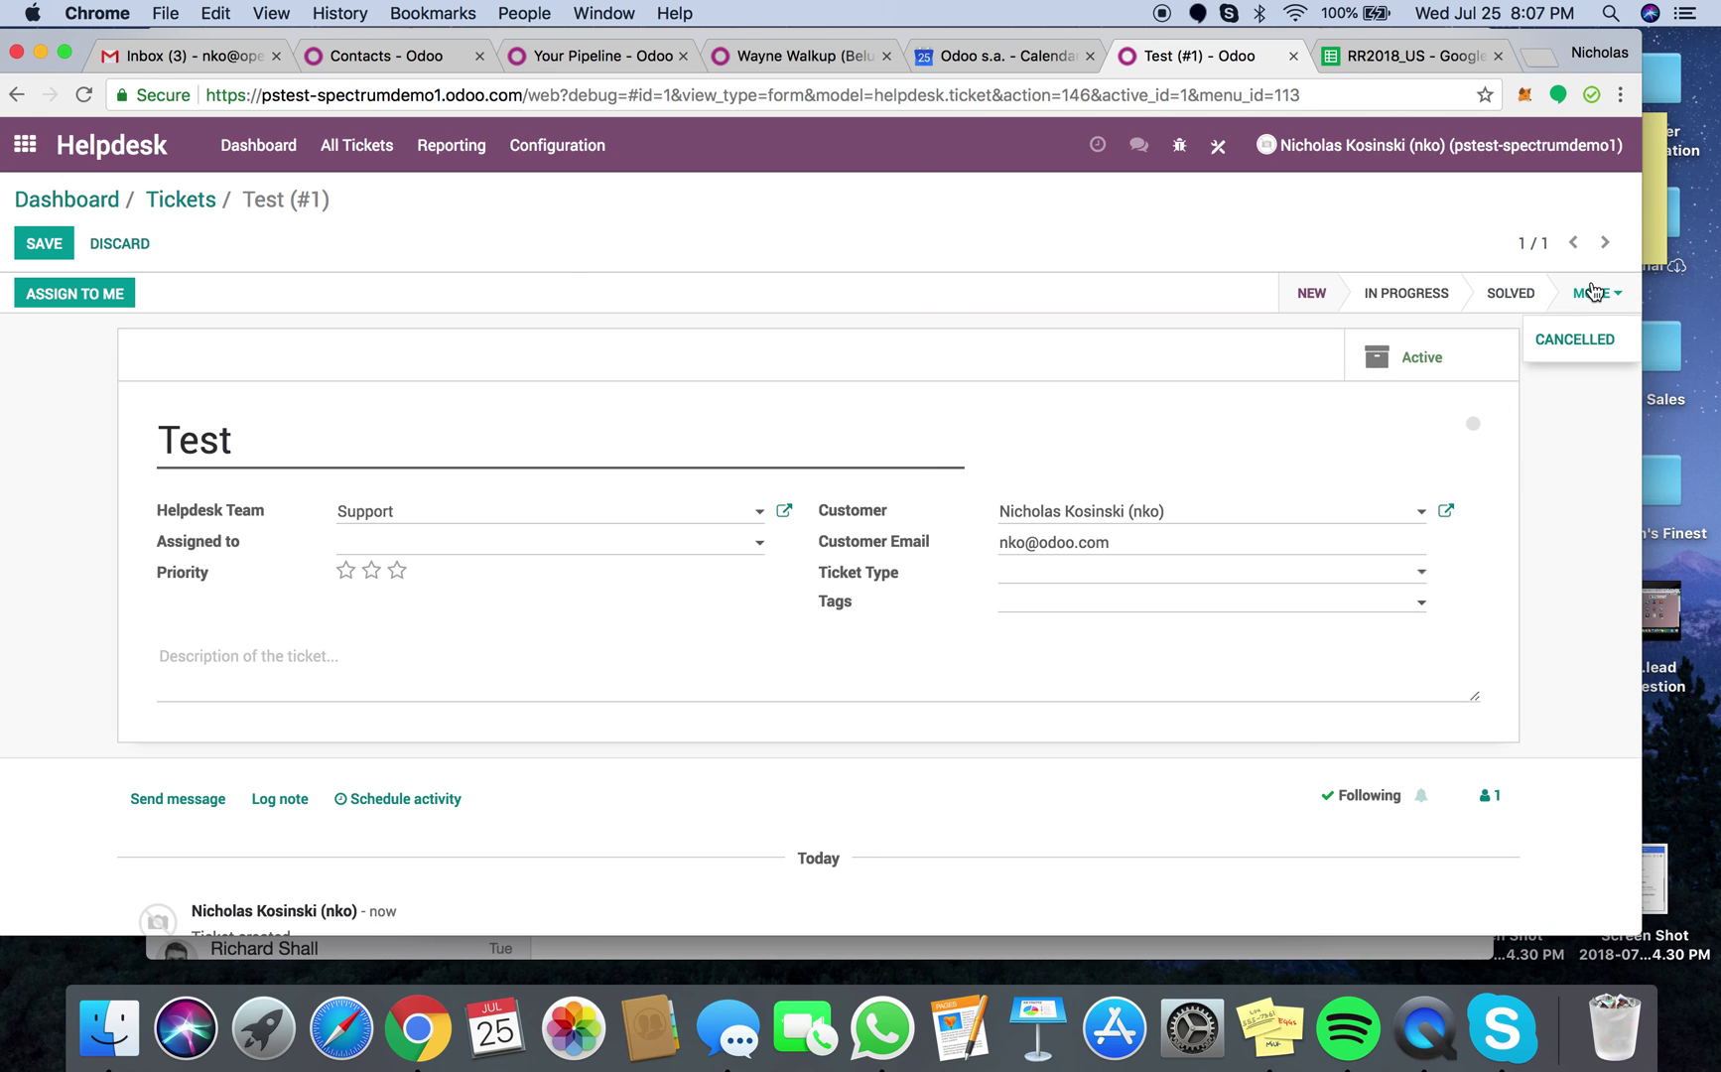
click(22, 251)
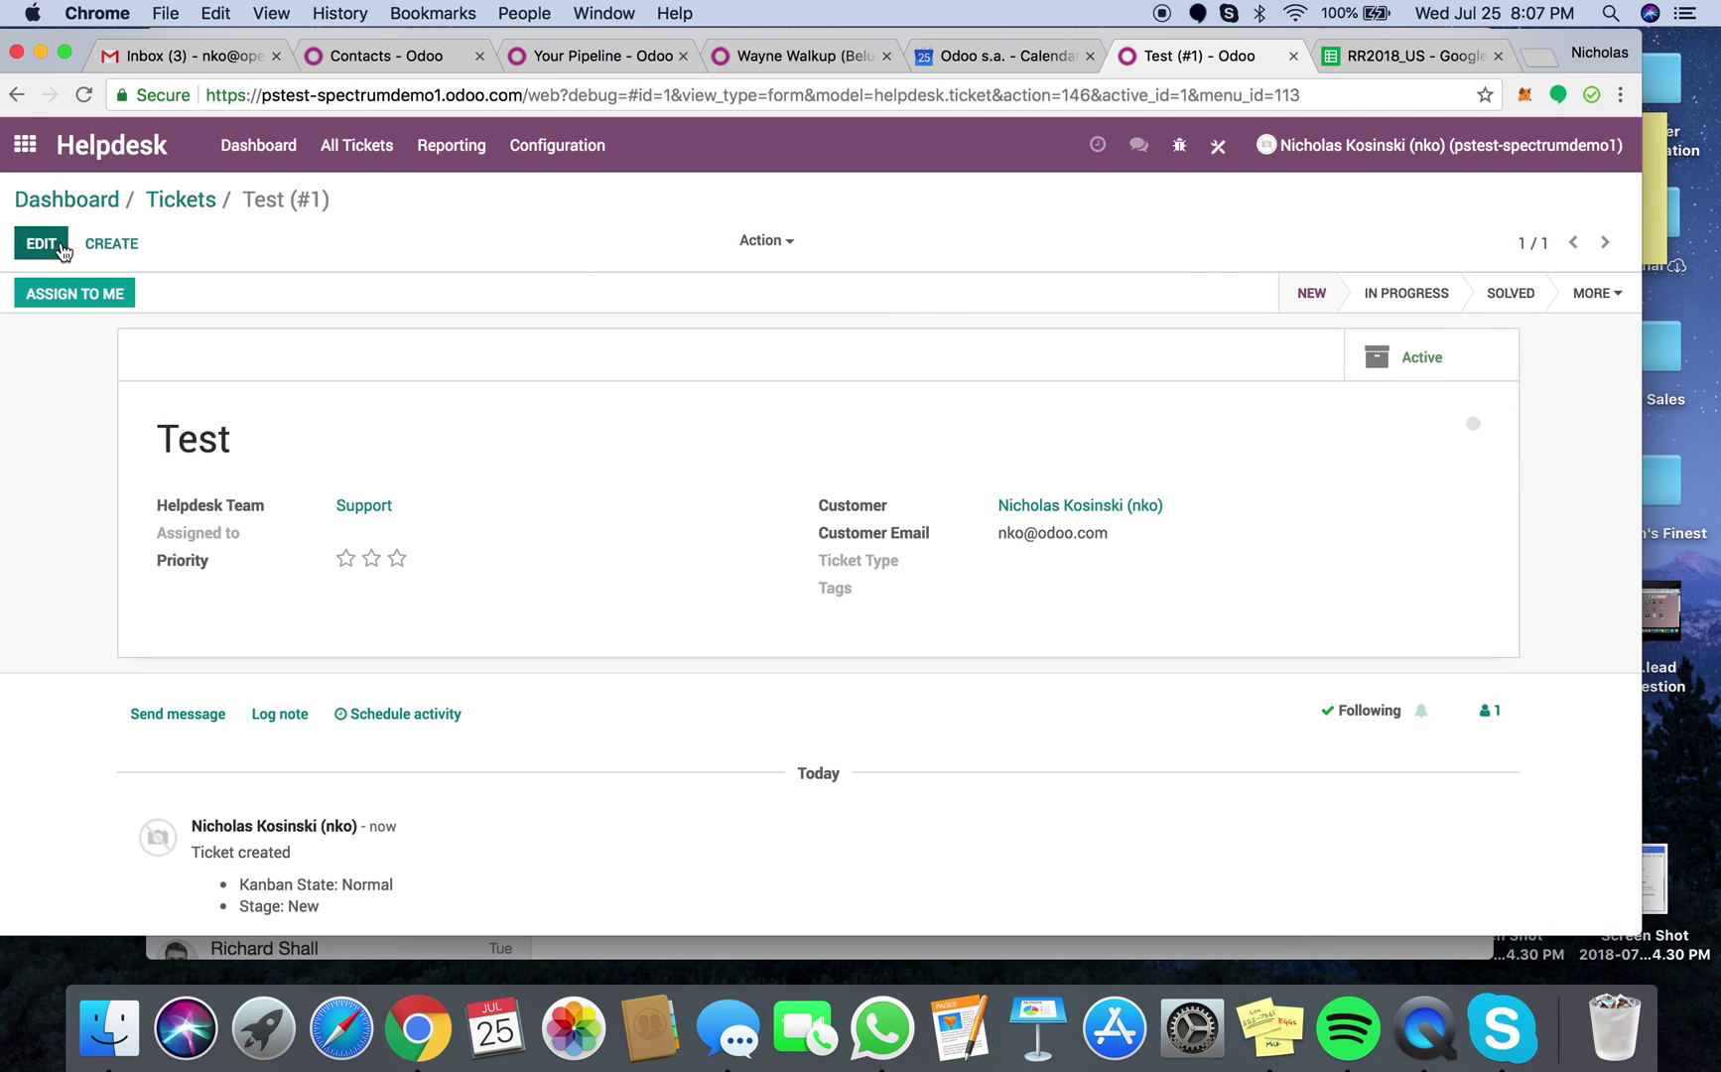
Open the Send Email Test automated action for editing via the Automated Actions list
click(8, 166)
text(autom)
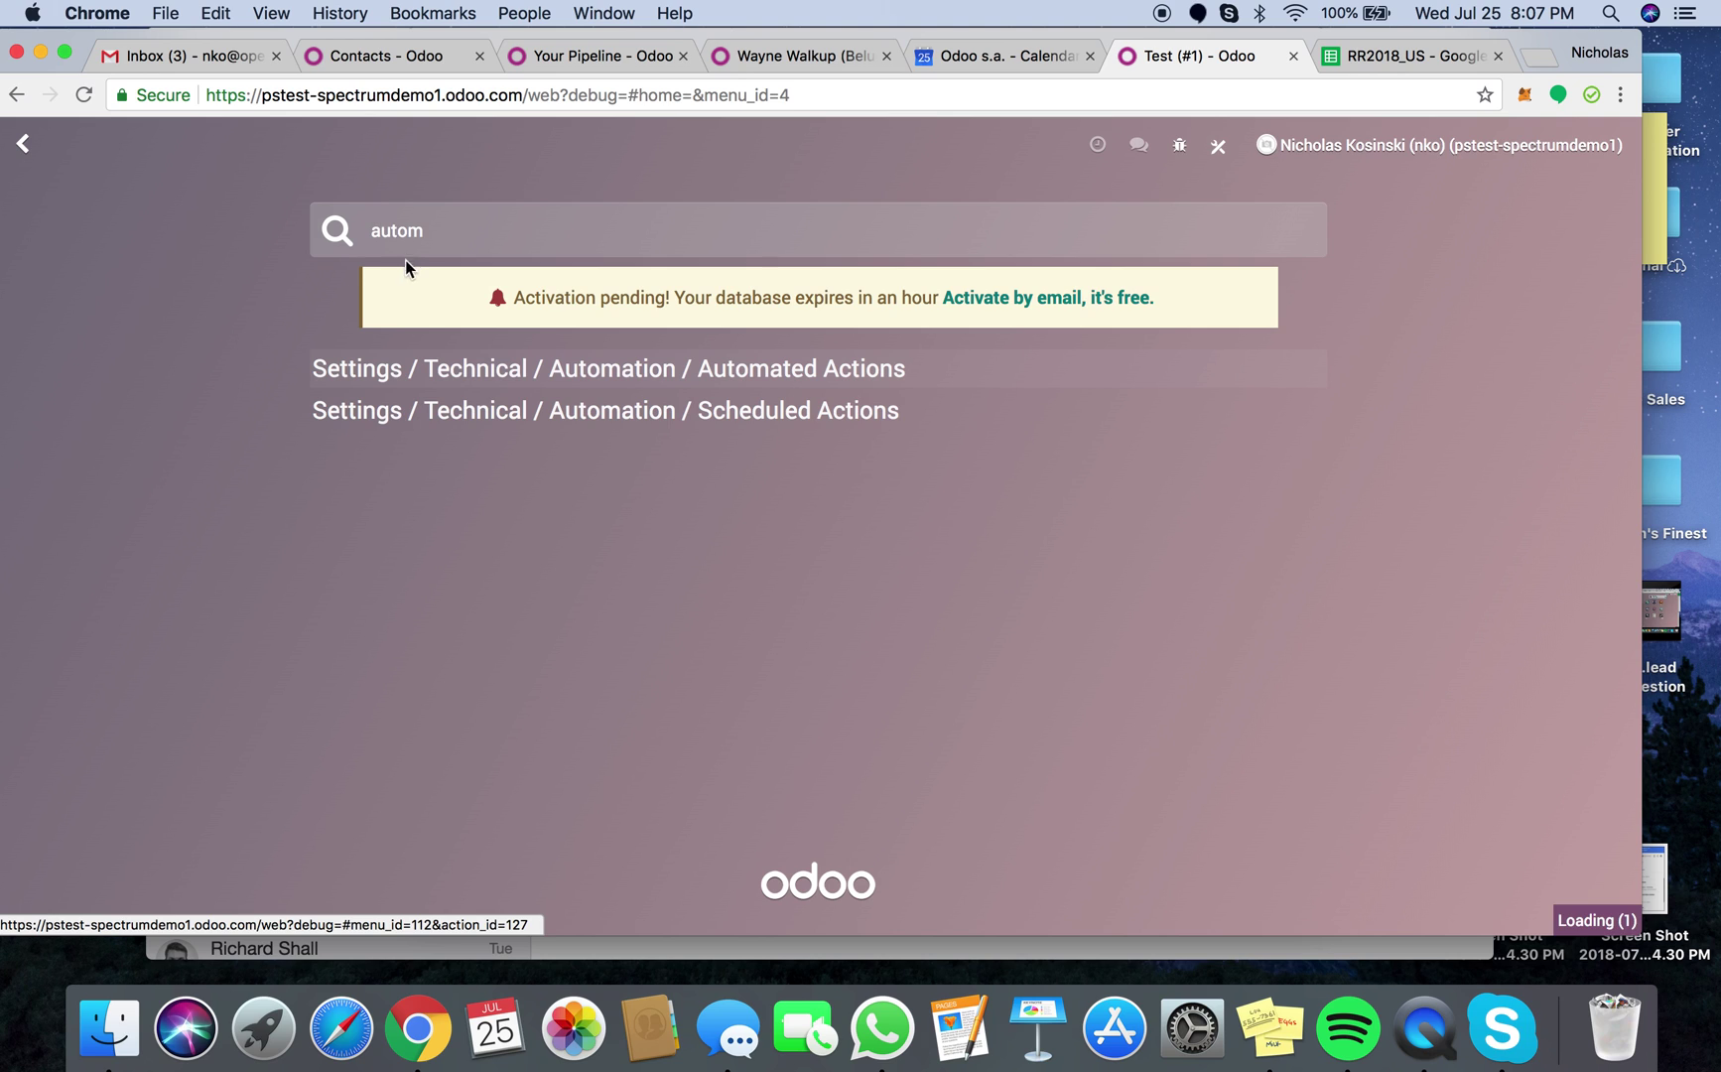
key(Return)
click(383, 363)
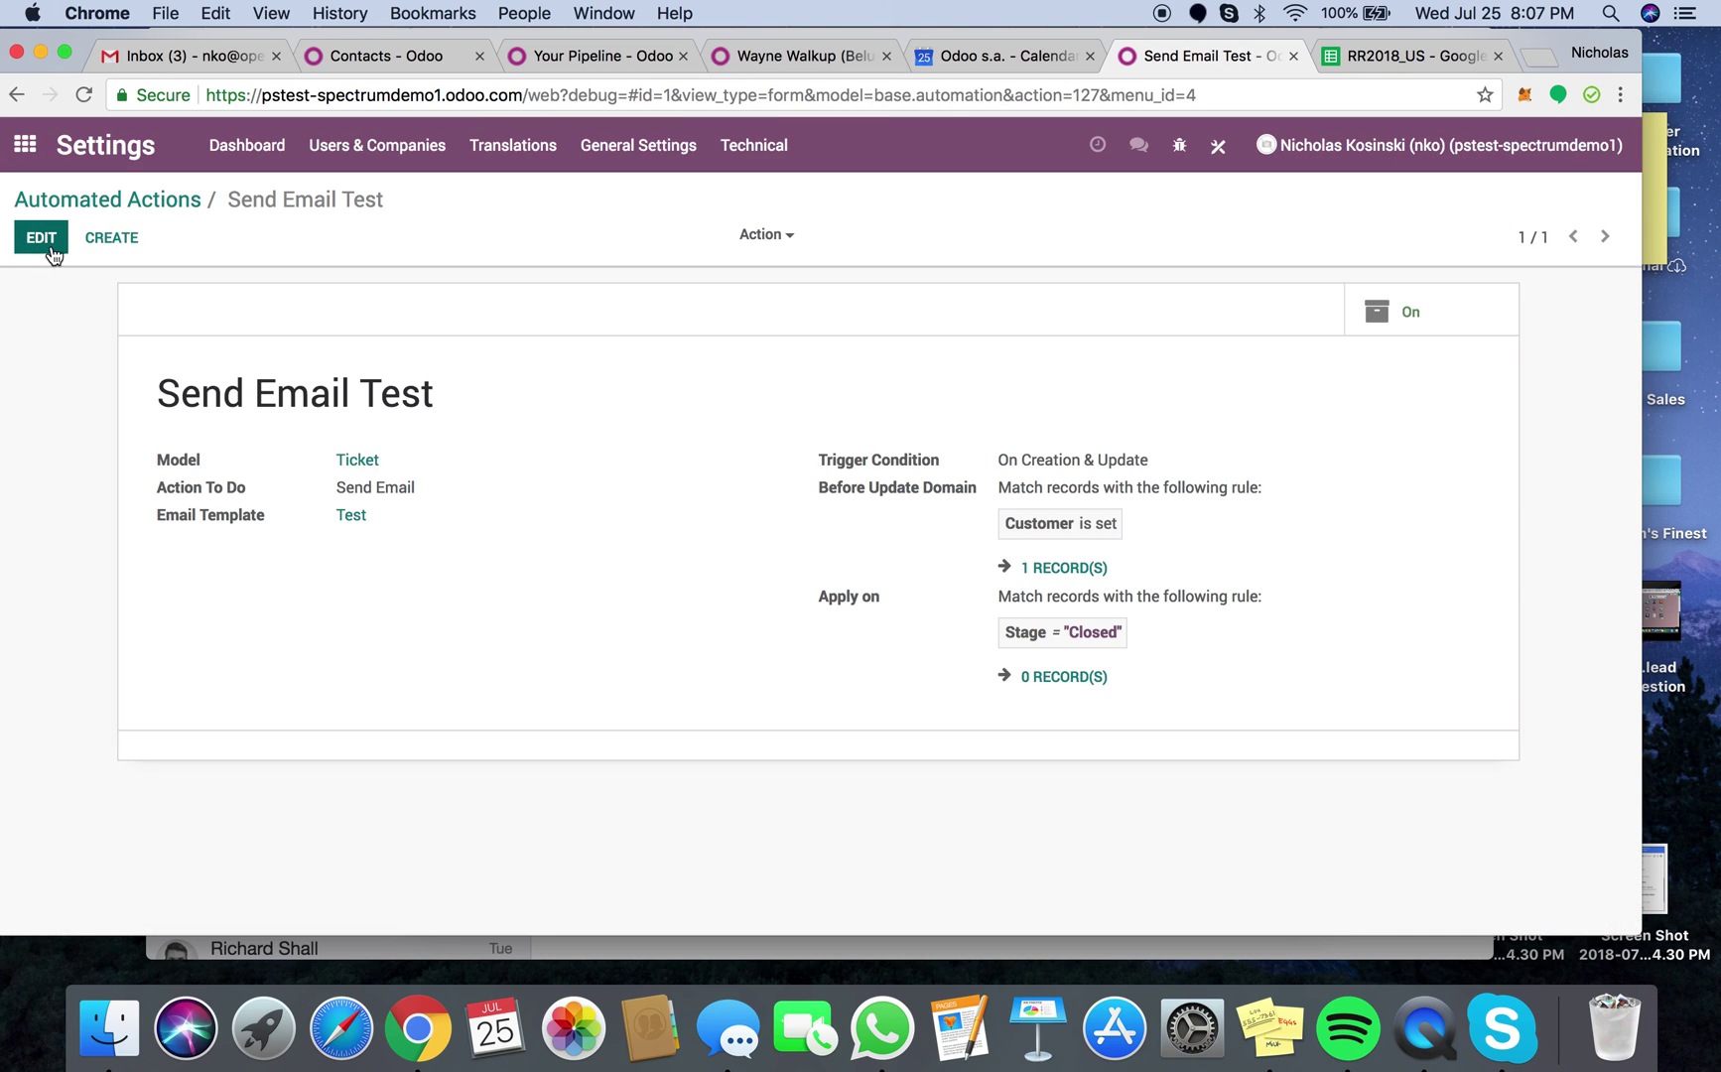
click(44, 239)
Change the Apply on stage from Closed to Solved and save the action
click(1193, 707)
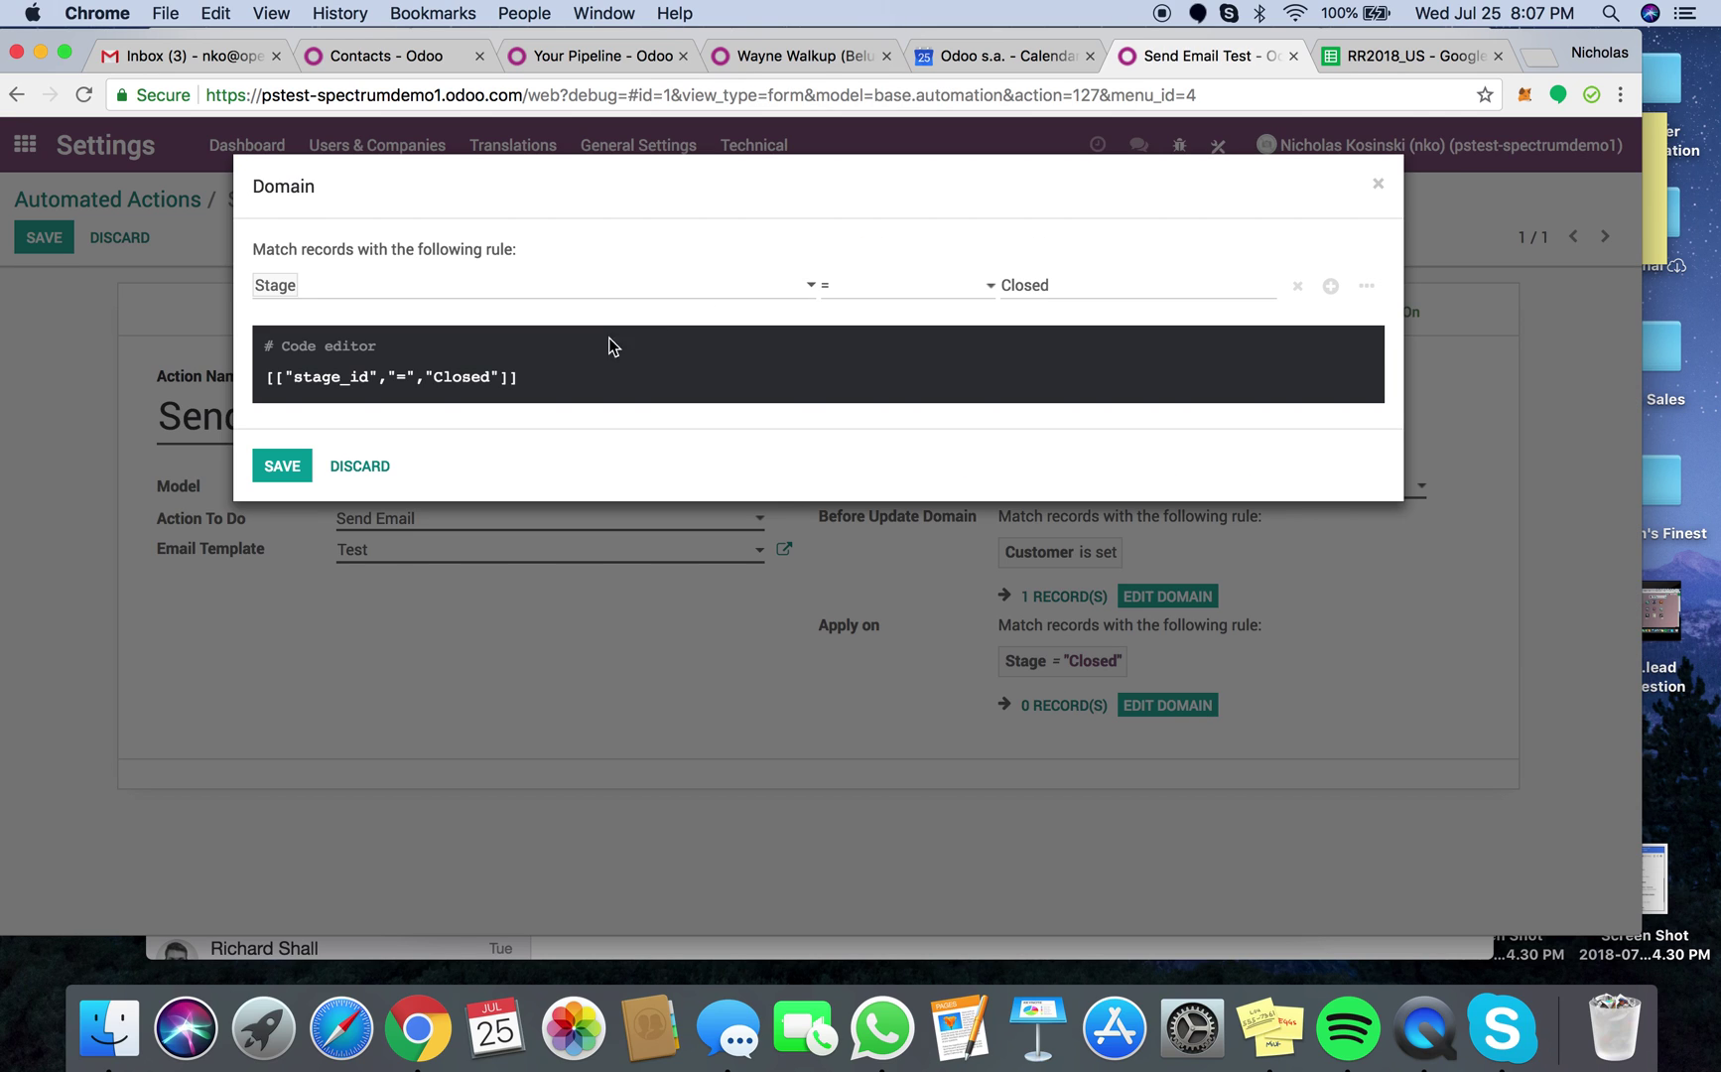
double_click(1060, 292)
text(Solv)
click(268, 466)
click(42, 240)
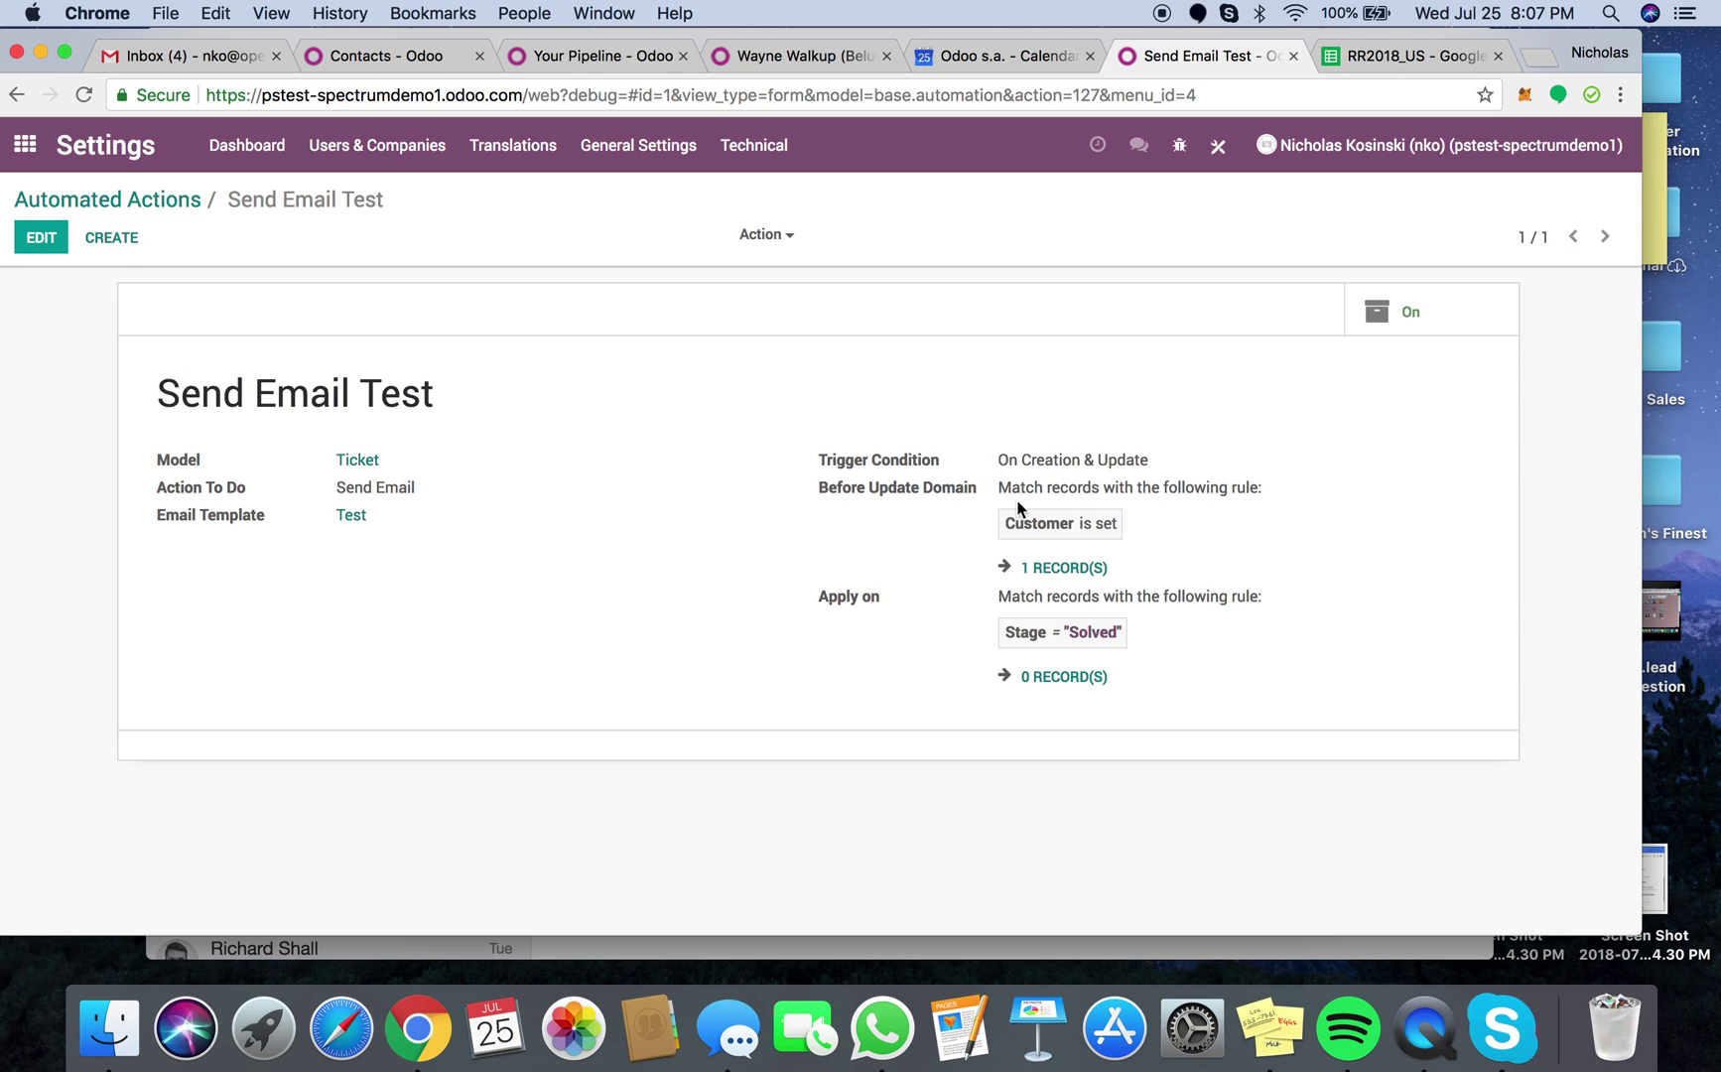
click(26, 145)
Open ticket Test (#1) from Unassigned Tickets, mark it Solved, and check the logged emails
click(902, 417)
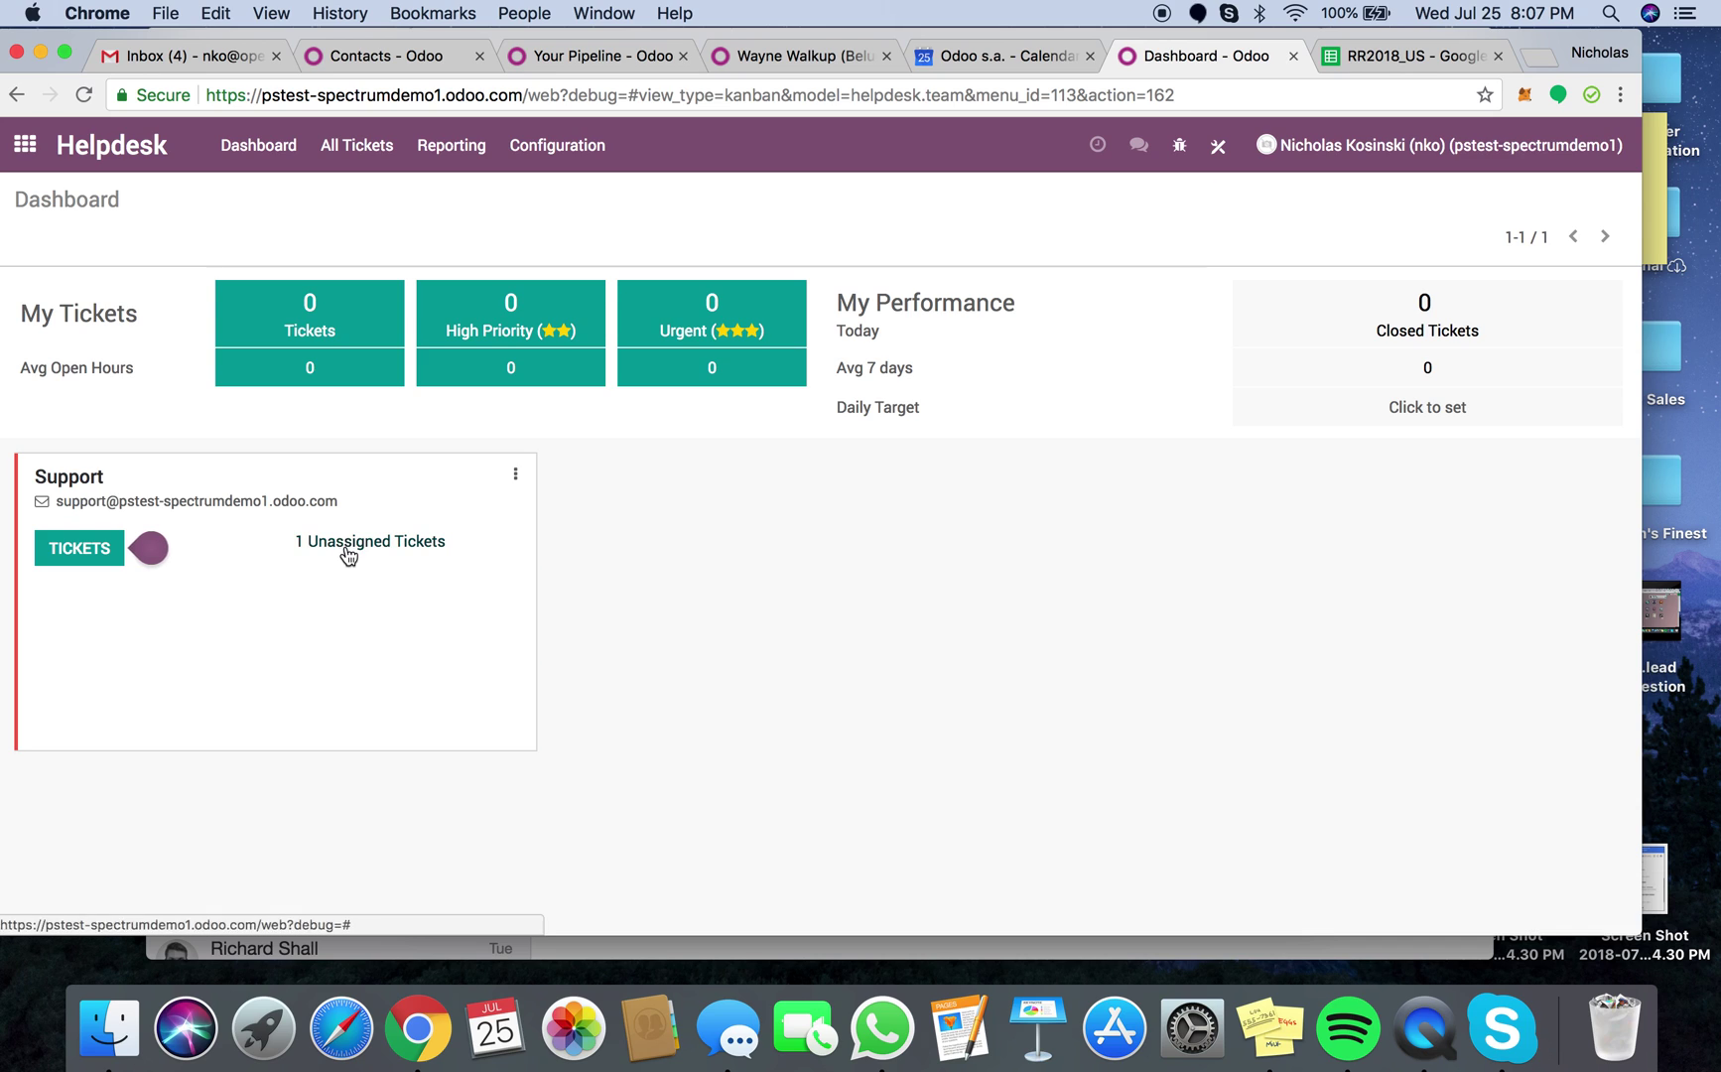
click(213, 502)
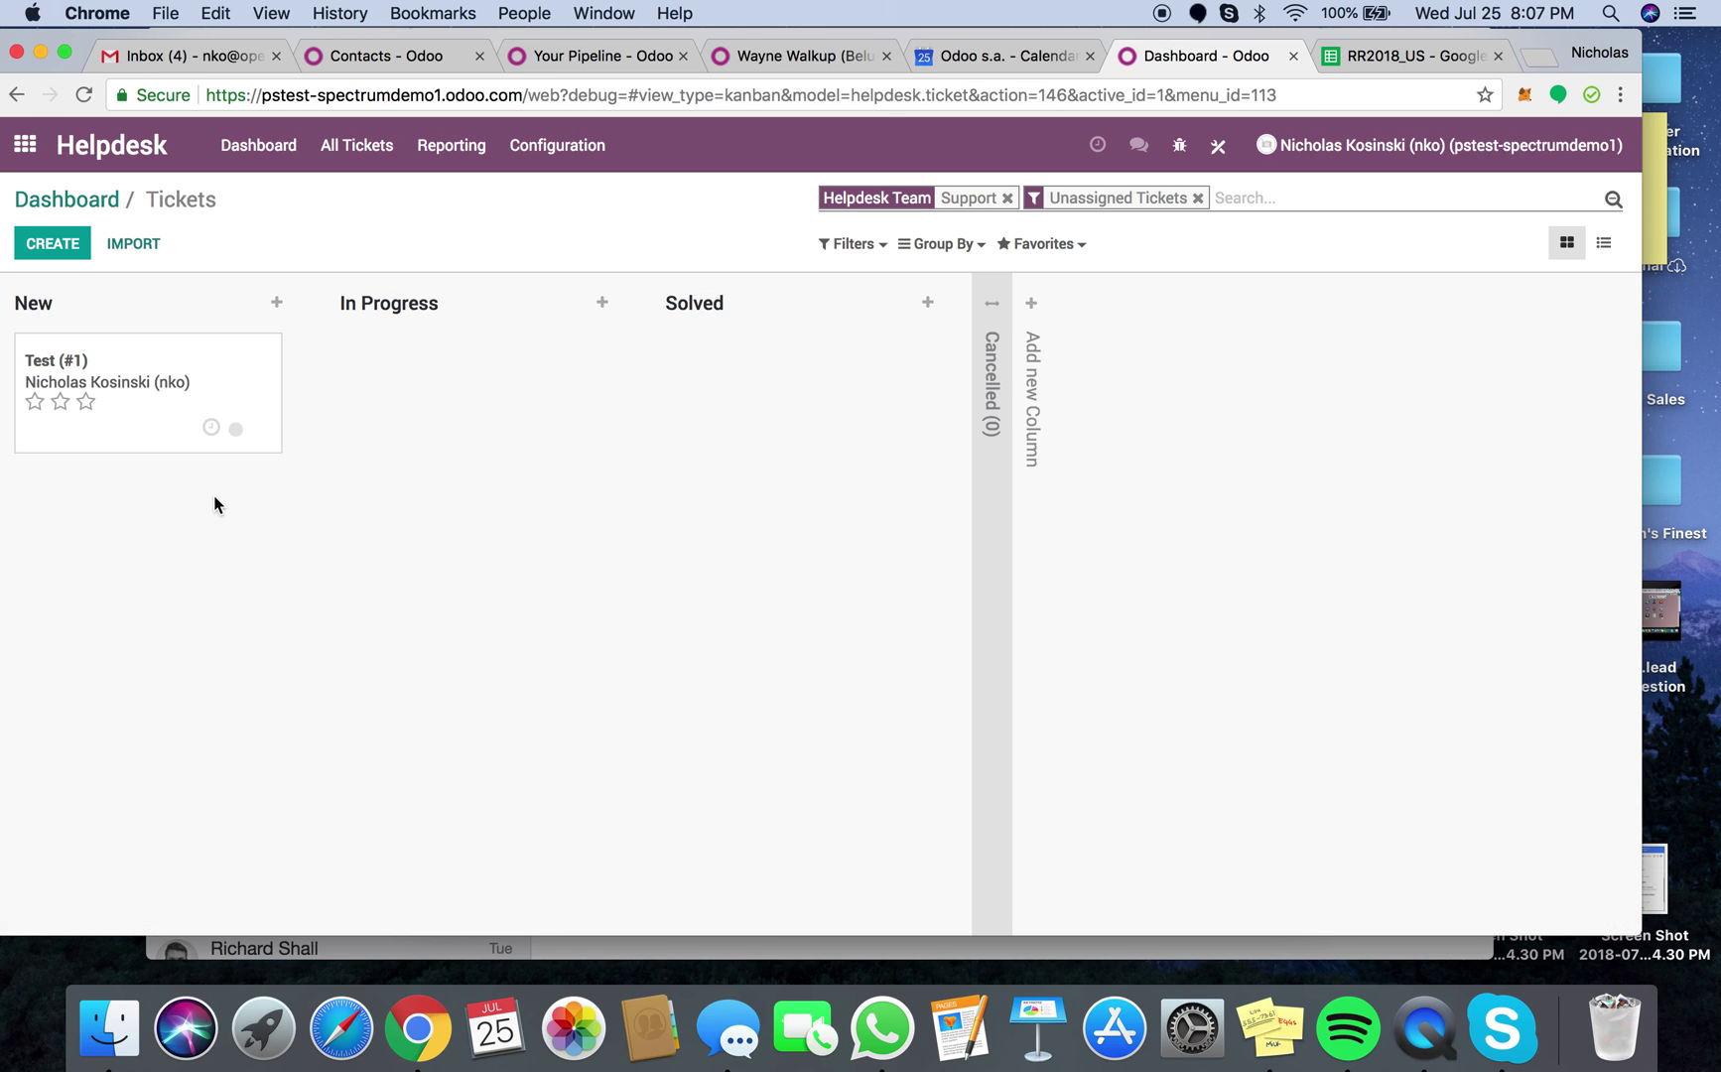
click(120, 360)
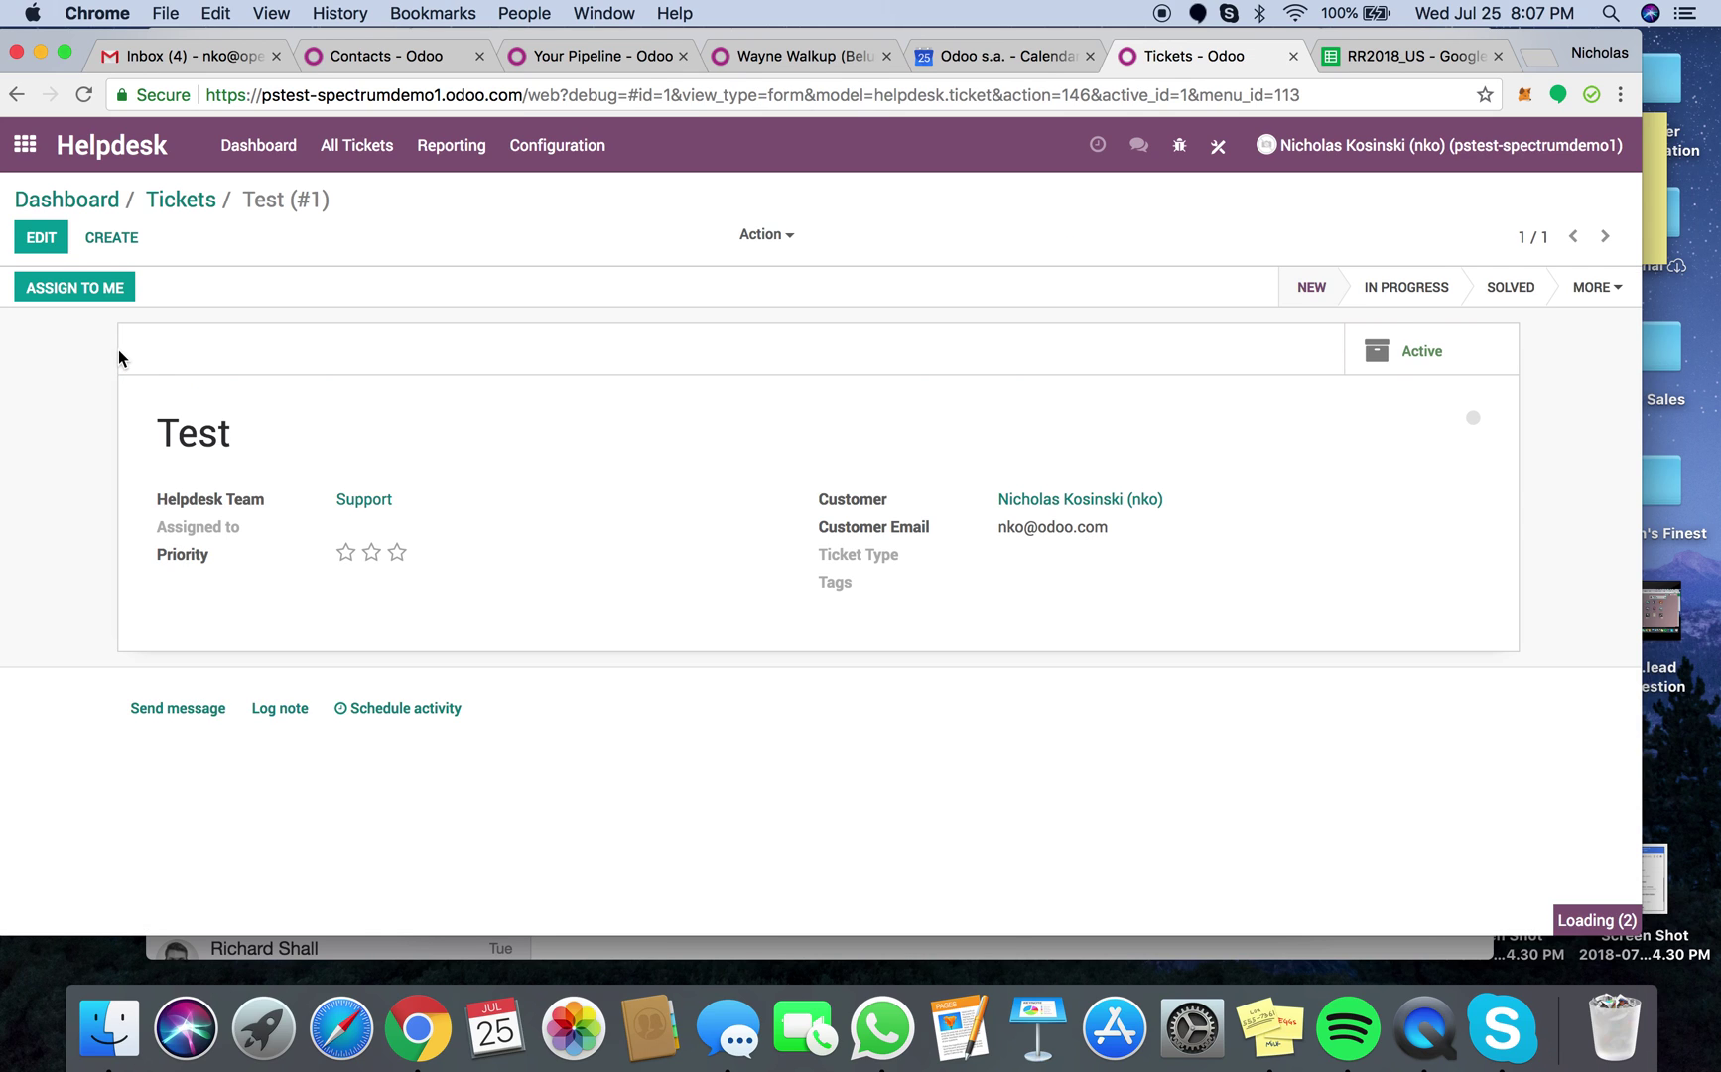
click(1507, 298)
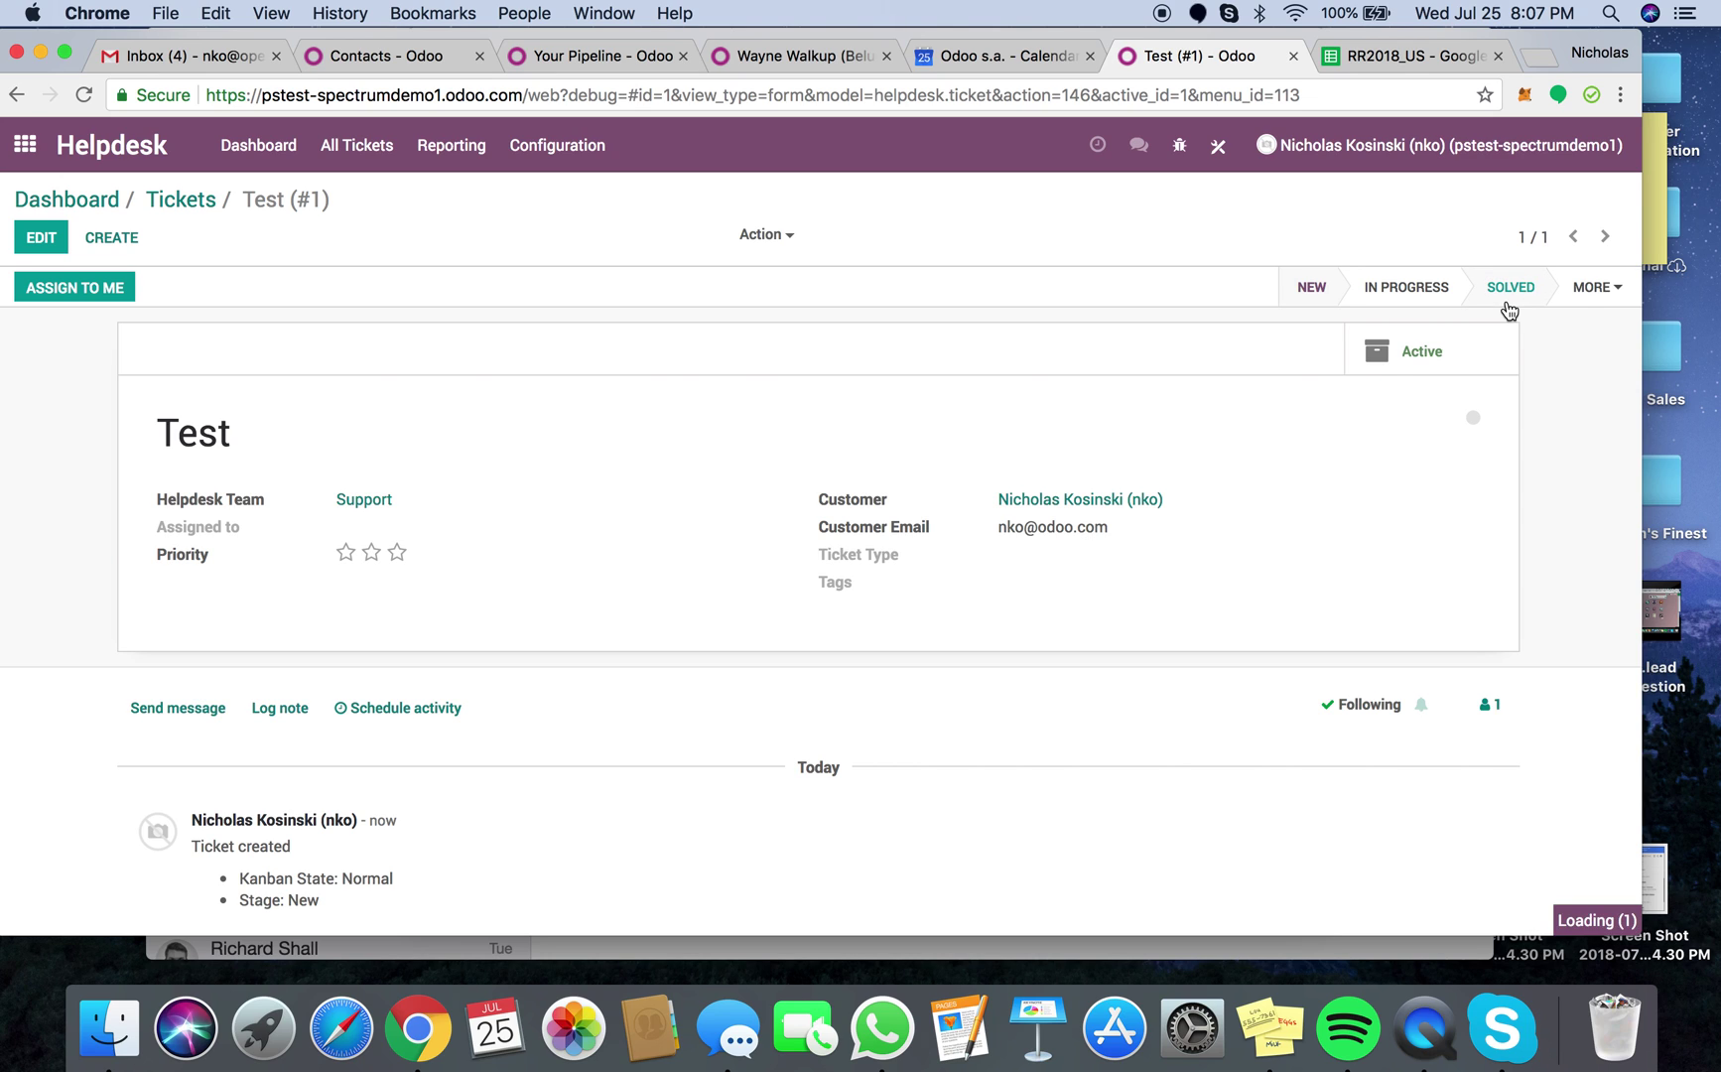
scroll(1319, 652, down, 3)
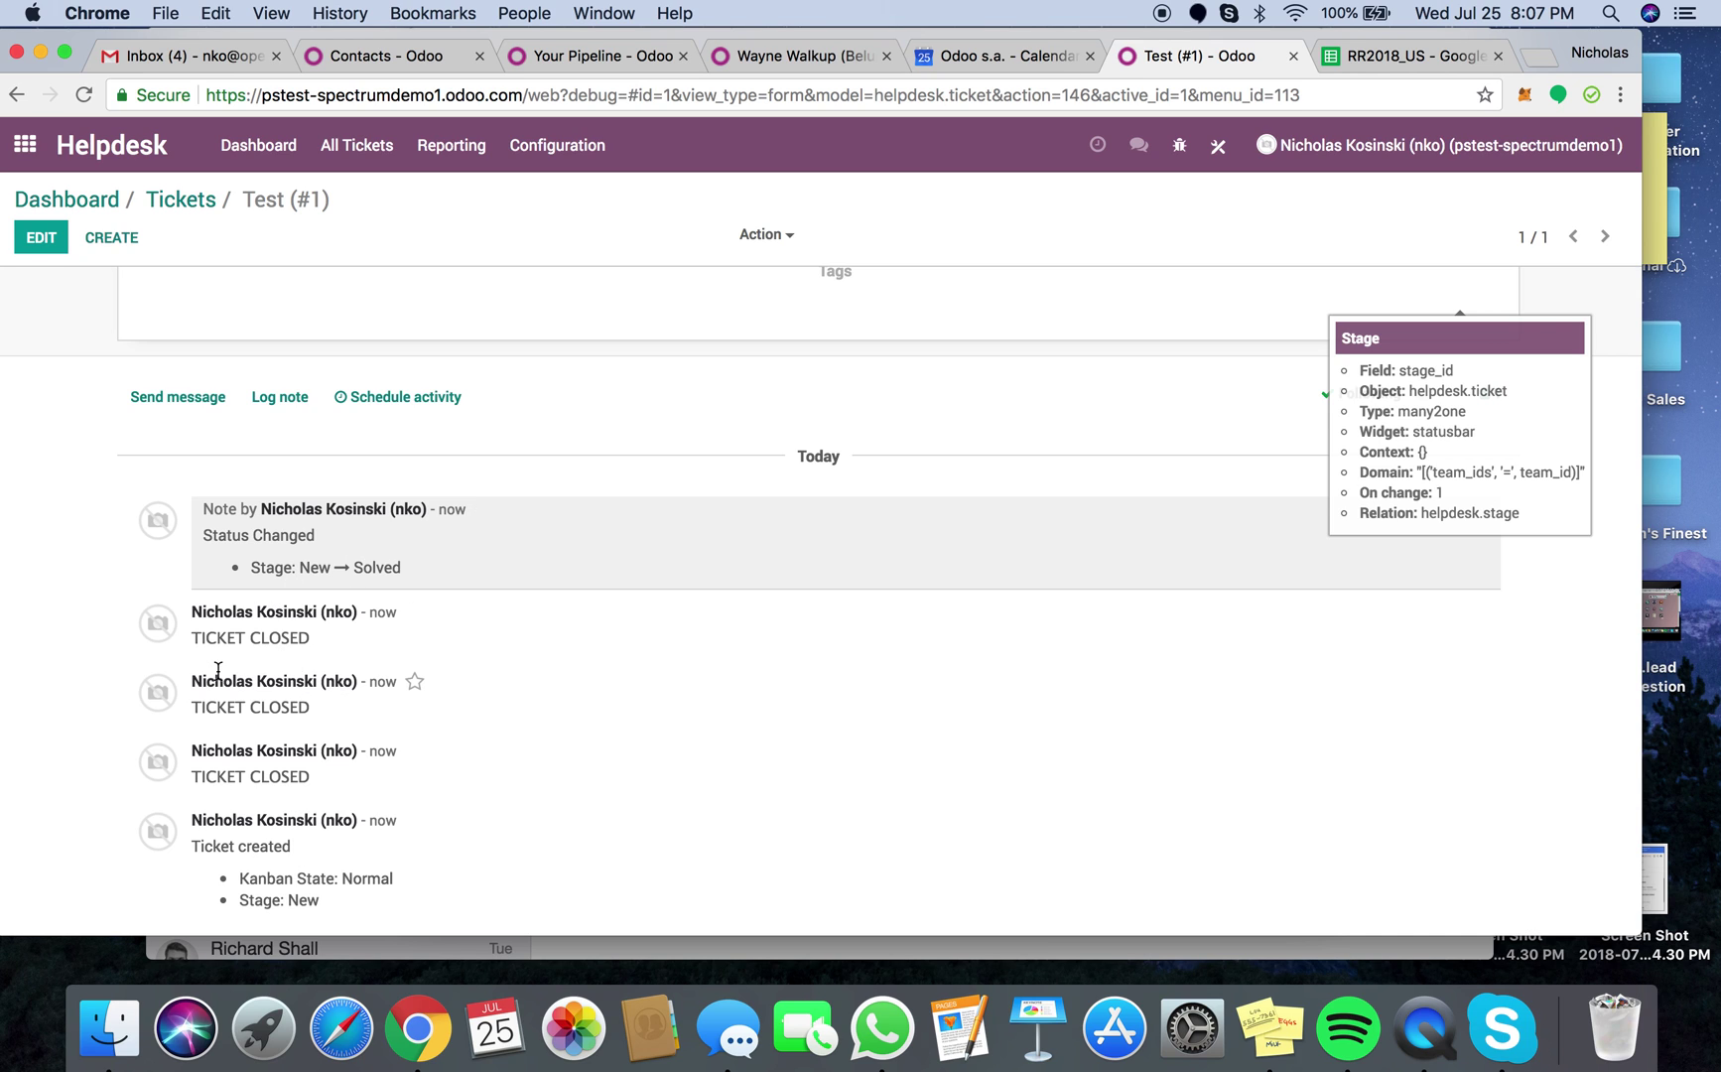
scroll(218, 670, up, 5)
Inspect the latest helpdesk.ticket entry in Messages, then return to the Helpdesk app
click(25, 144)
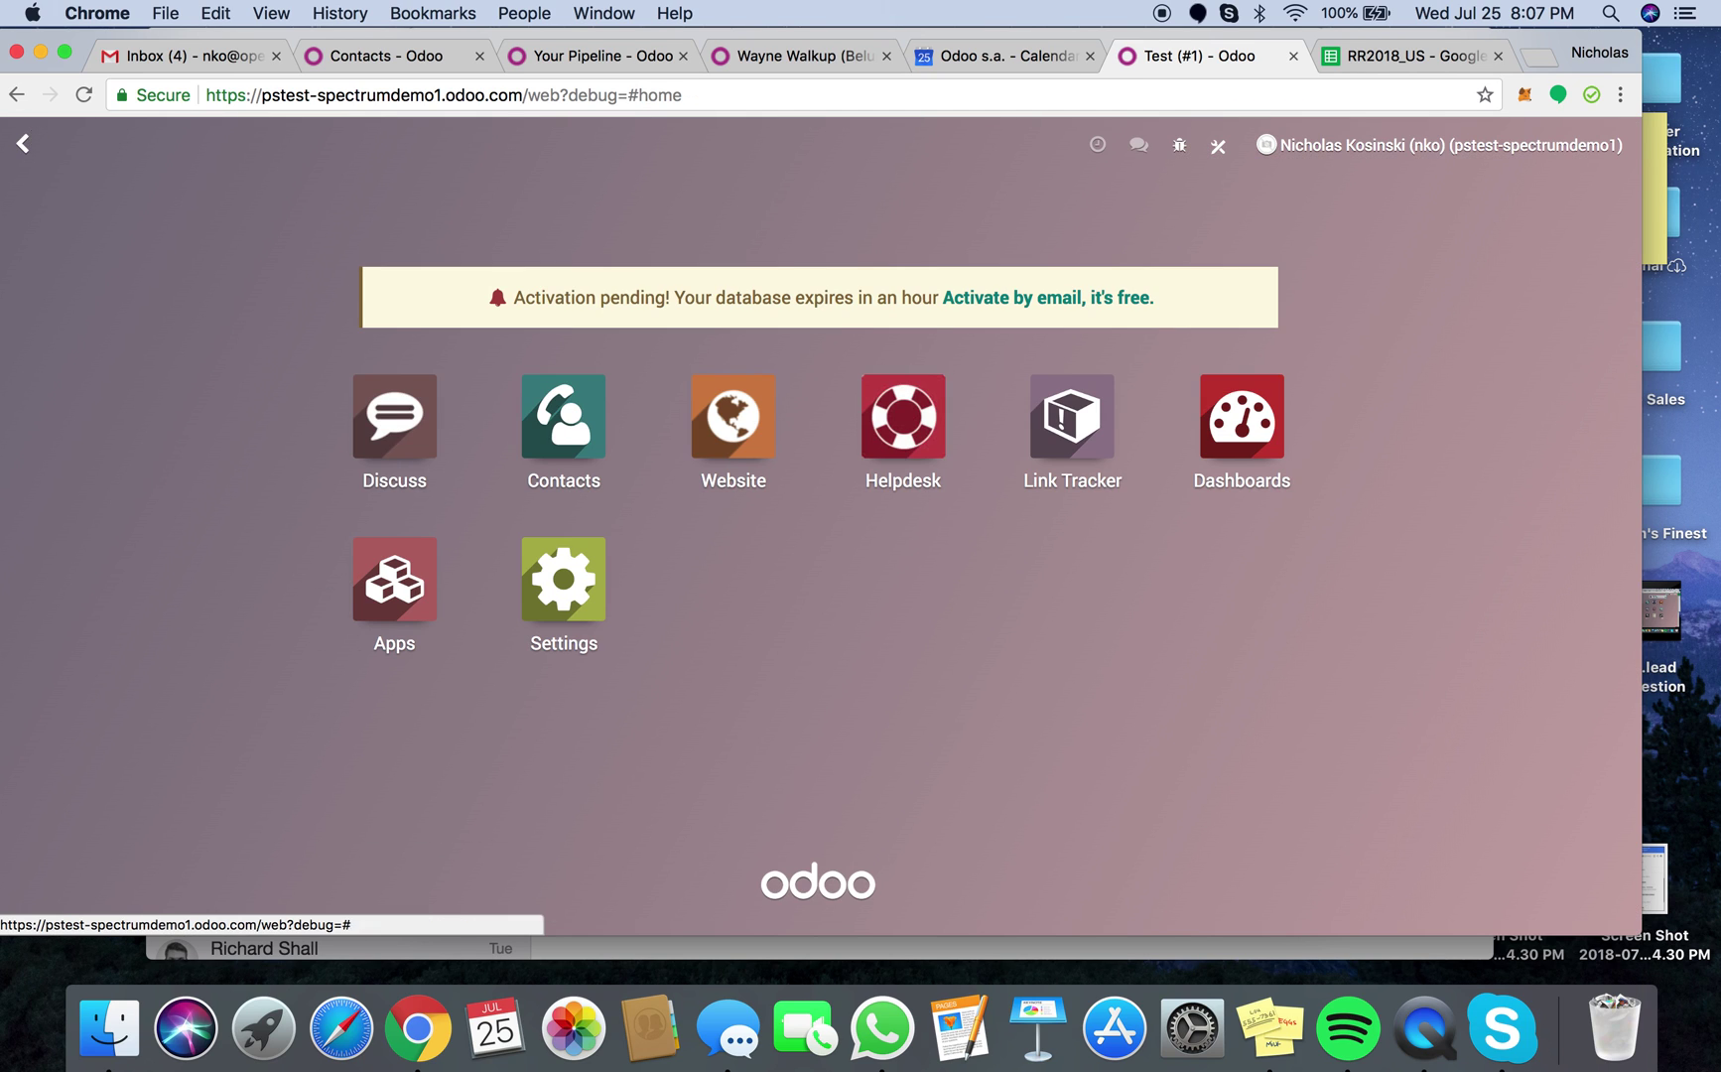
text(messag)
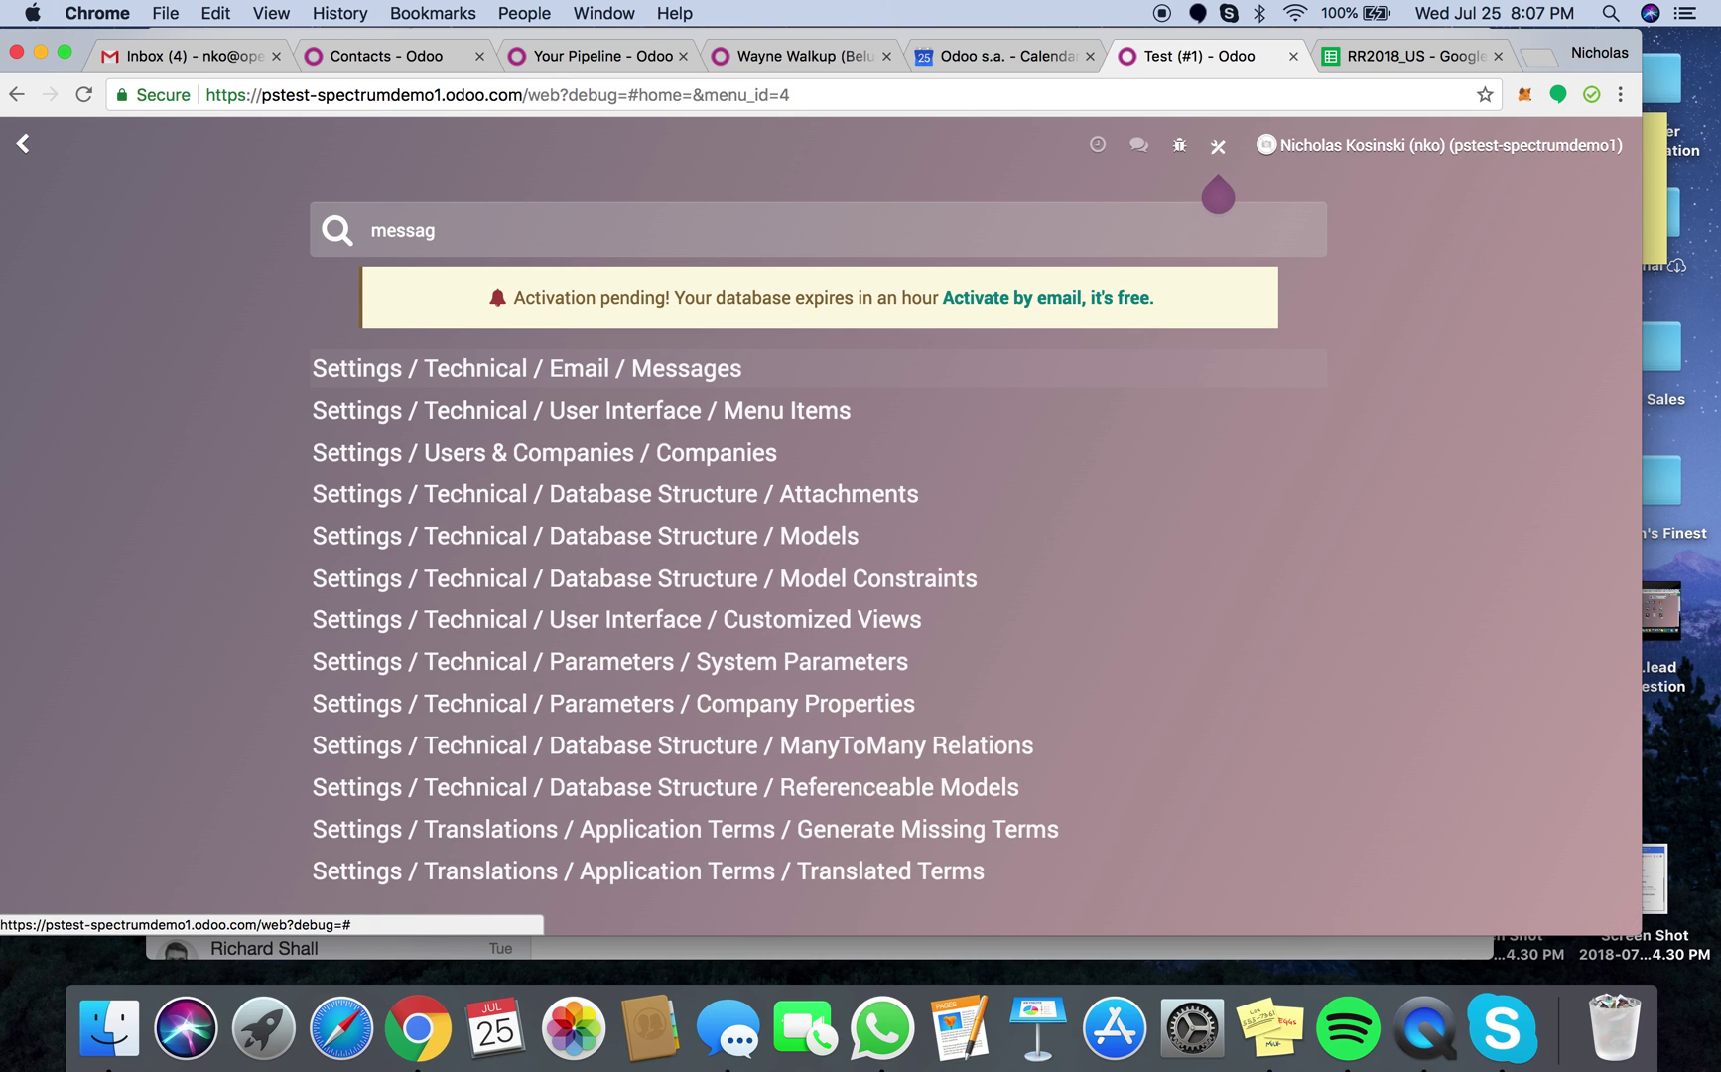
key(Return)
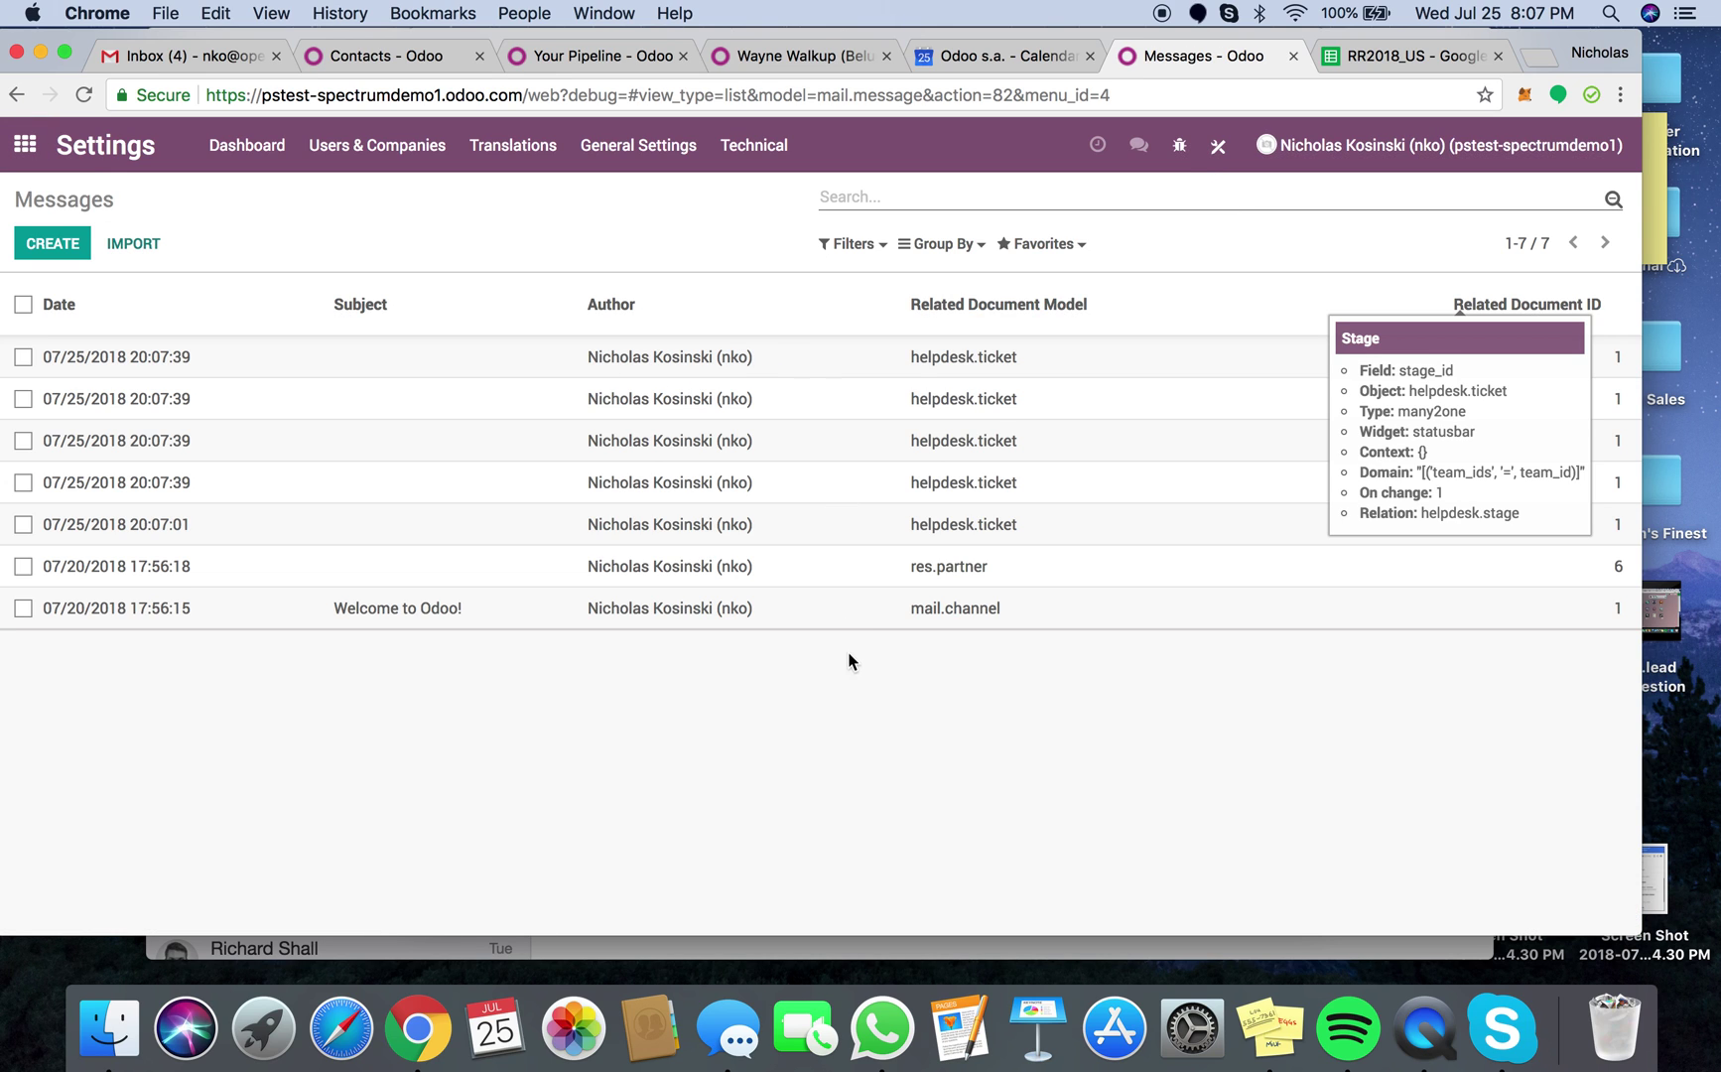
click(899, 365)
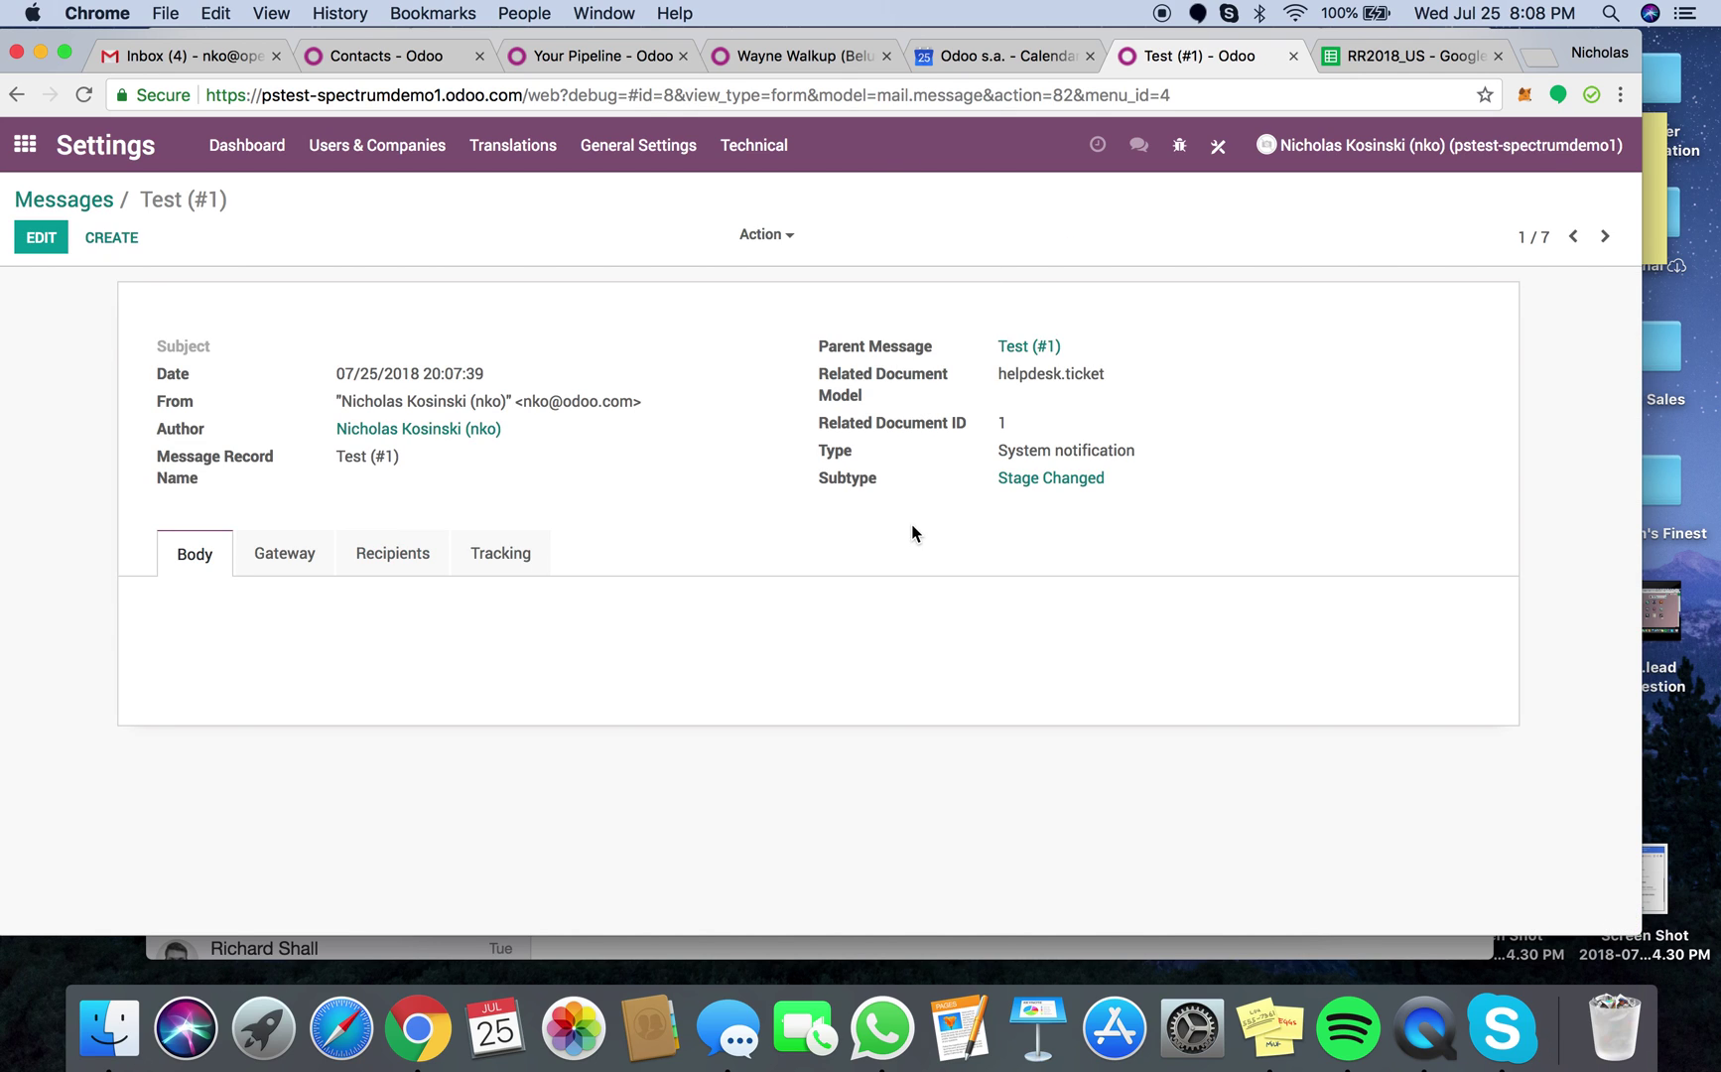
click(79, 202)
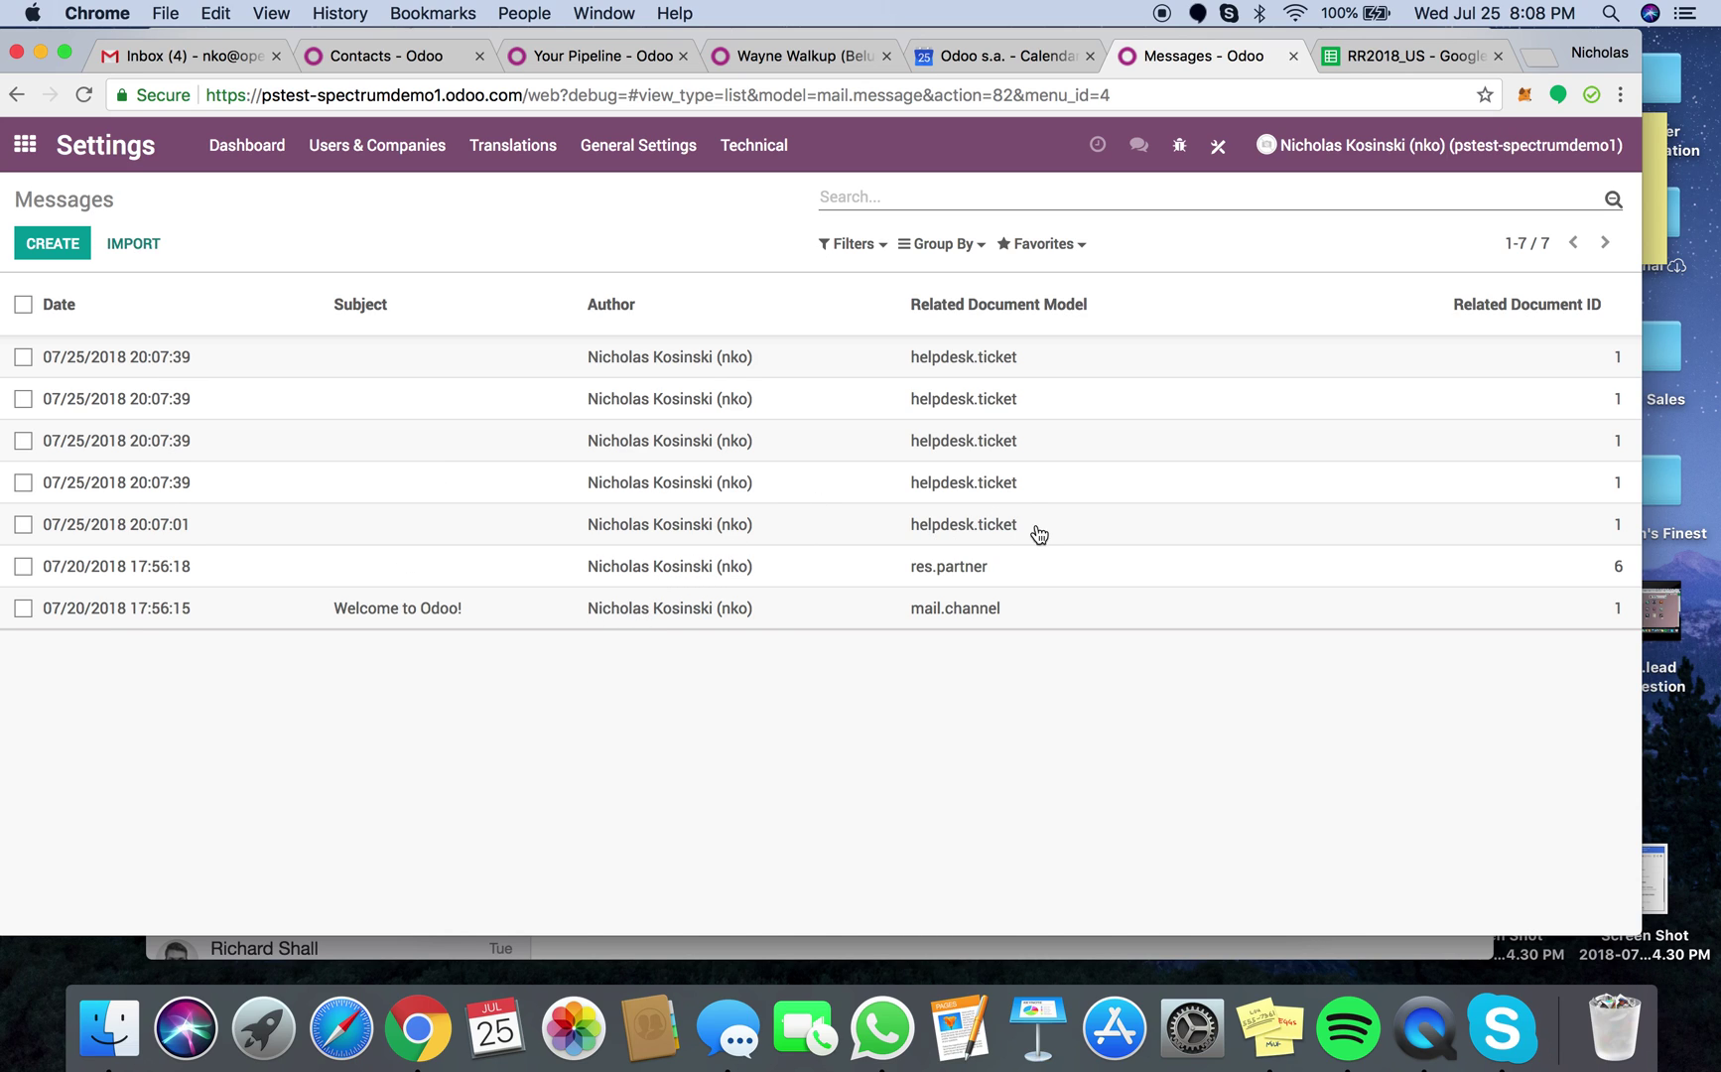
click(25, 145)
click(897, 415)
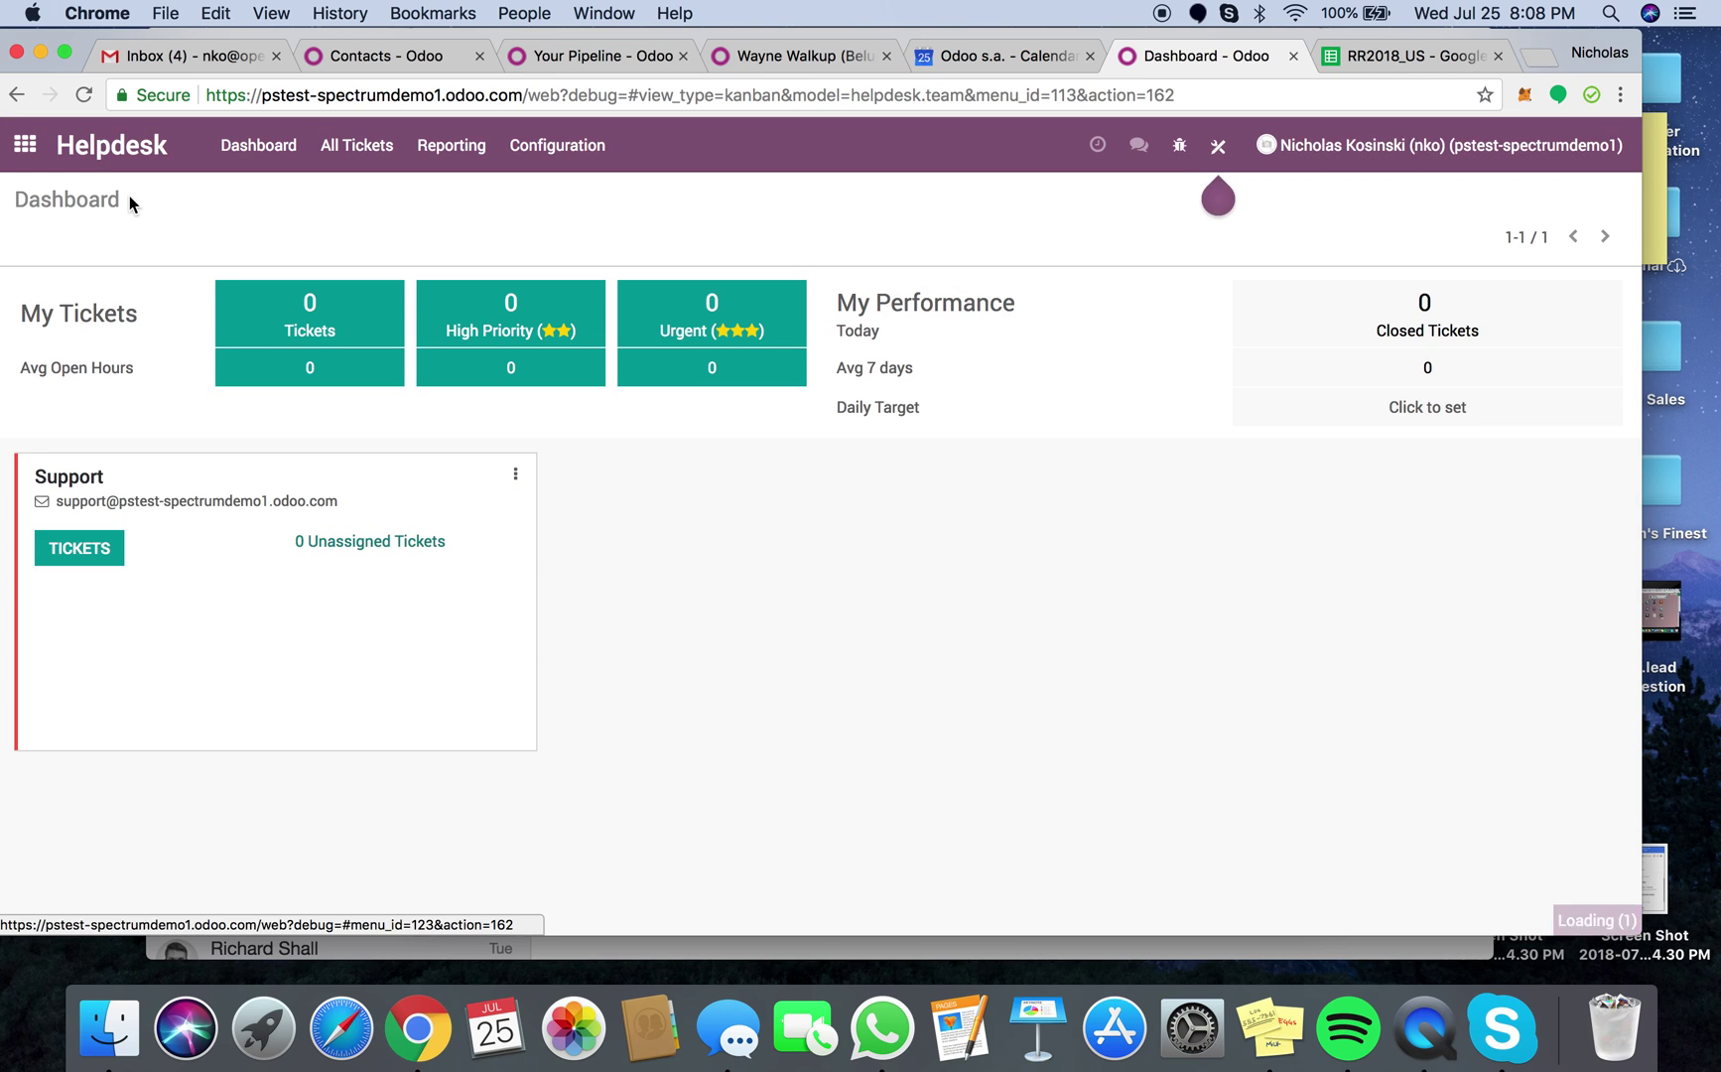
Create and save ticket 'Test 2' with a customer, then review its TICKET CLOSED messages
click(81, 546)
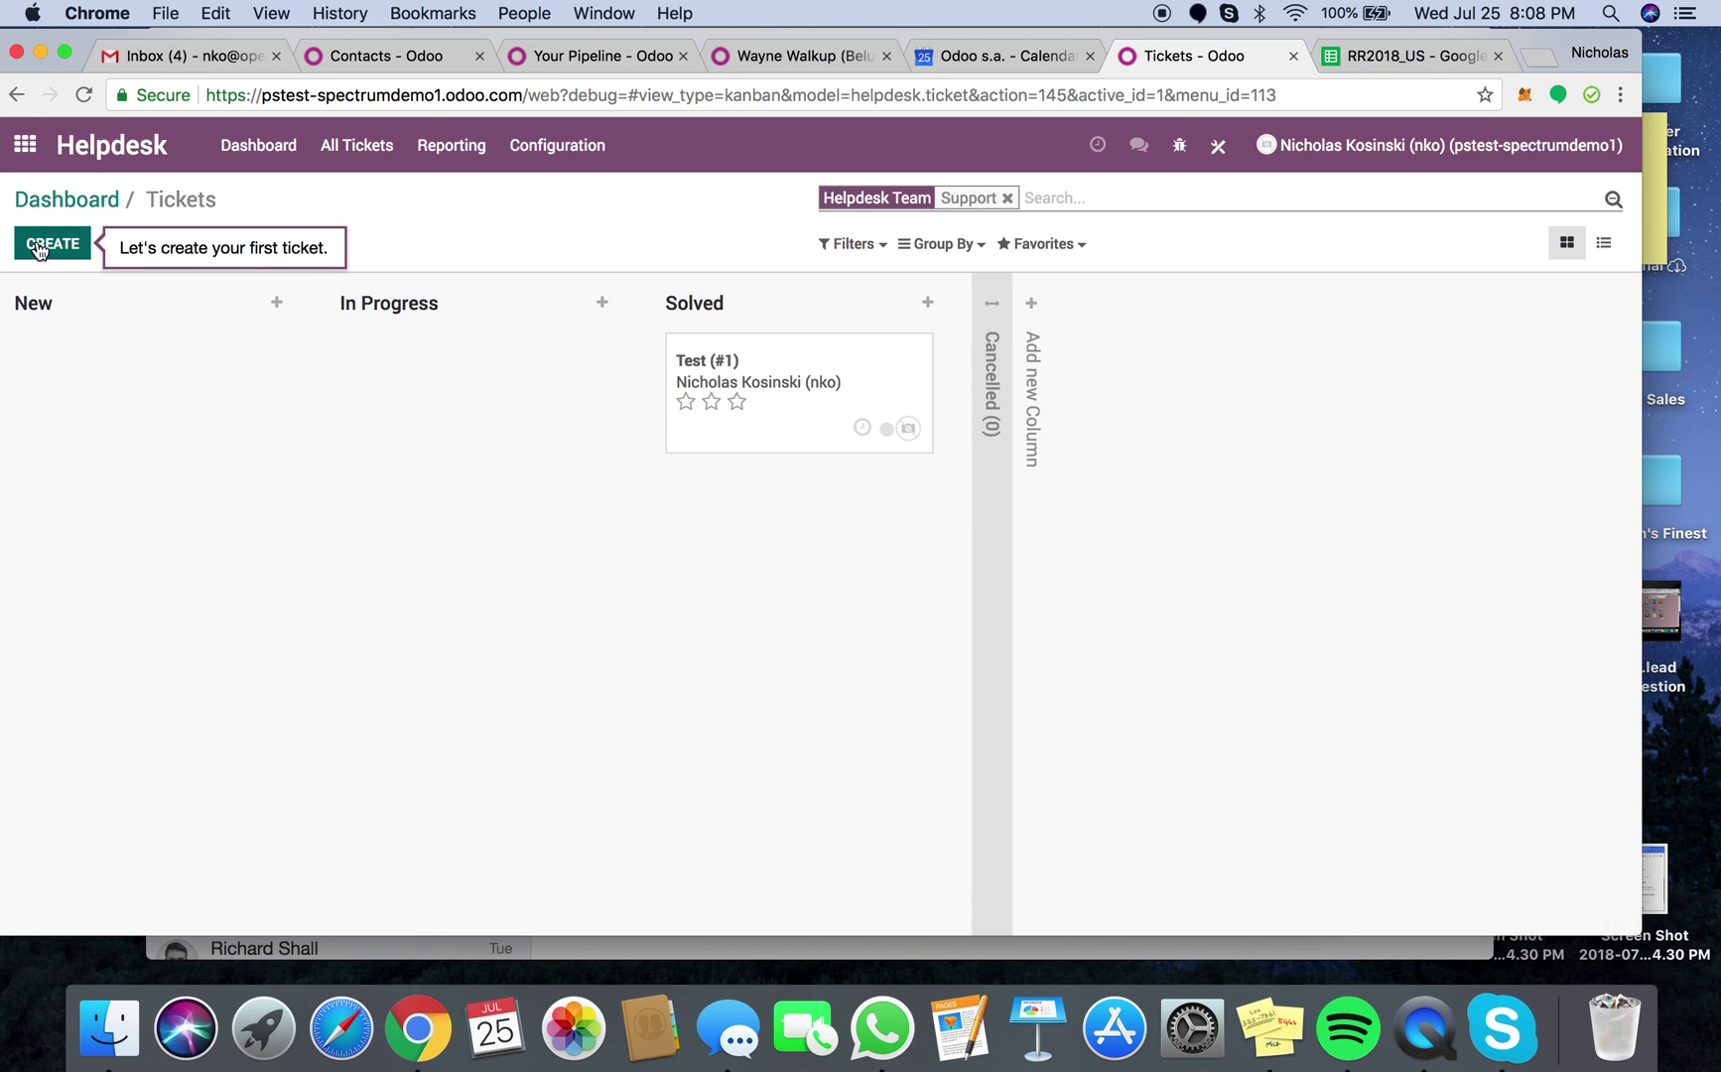
click(30, 241)
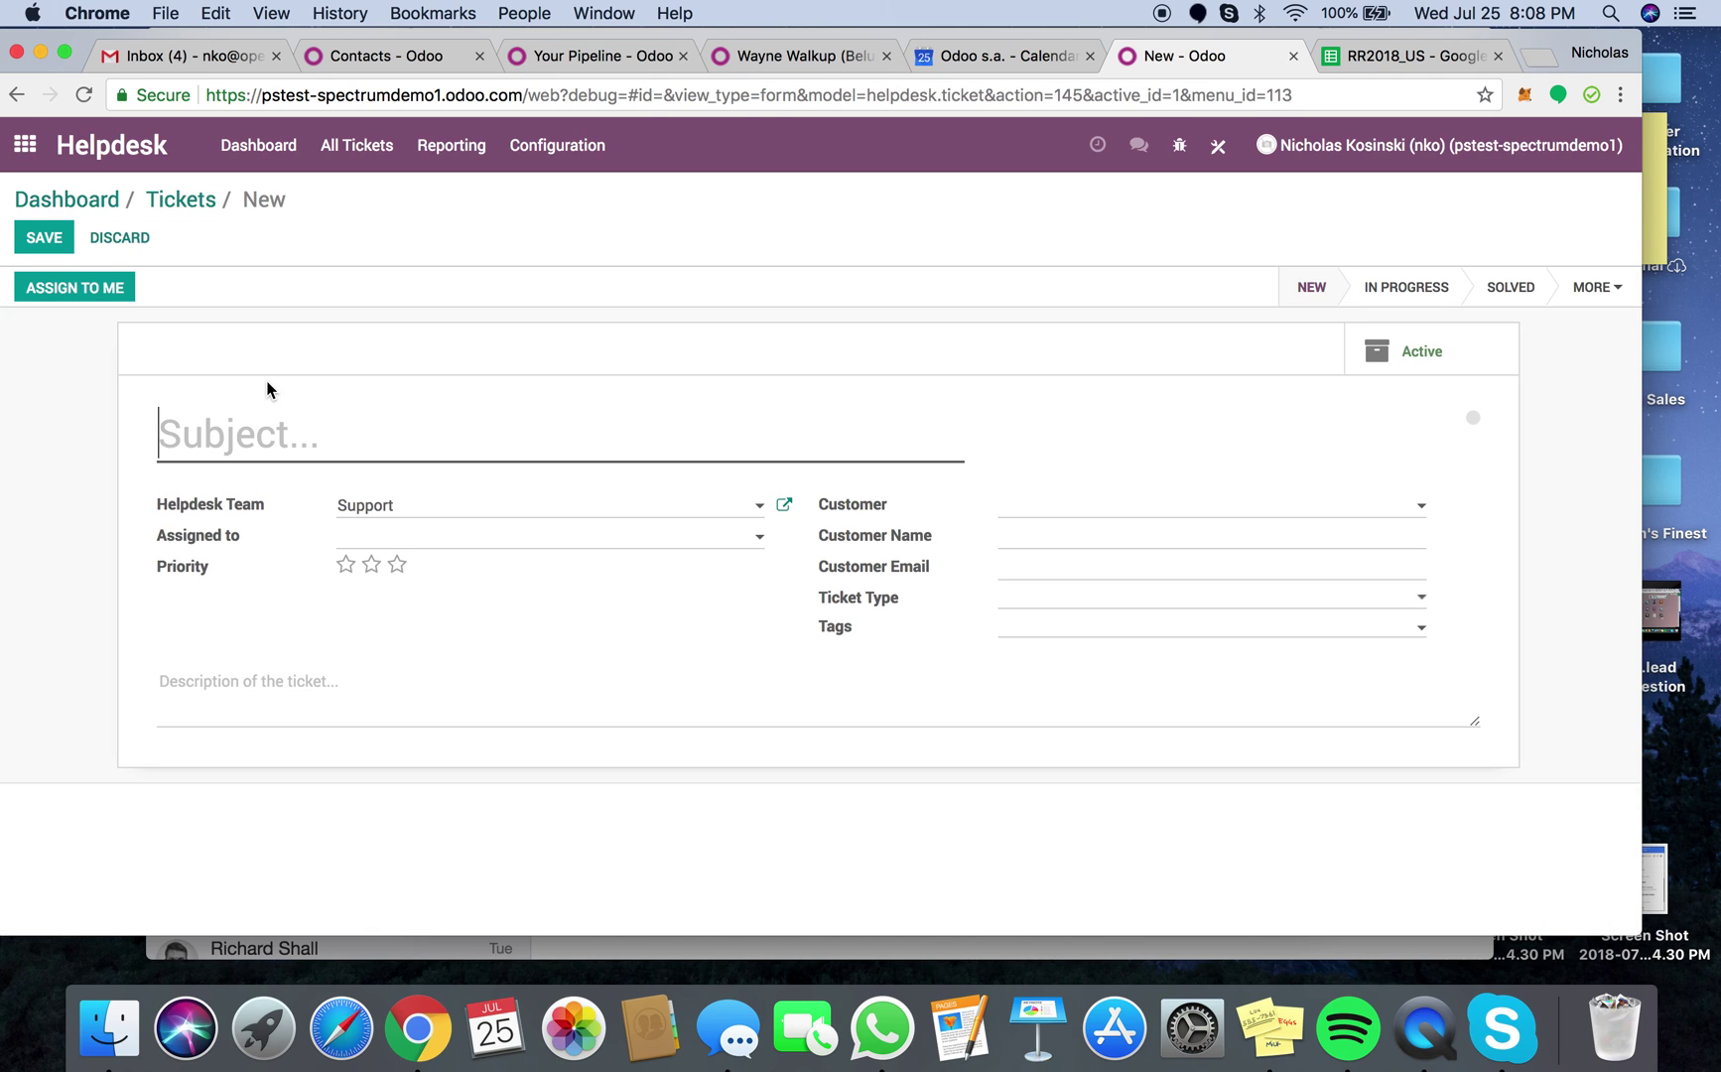
text(Test 2)
click(1101, 528)
click(1101, 514)
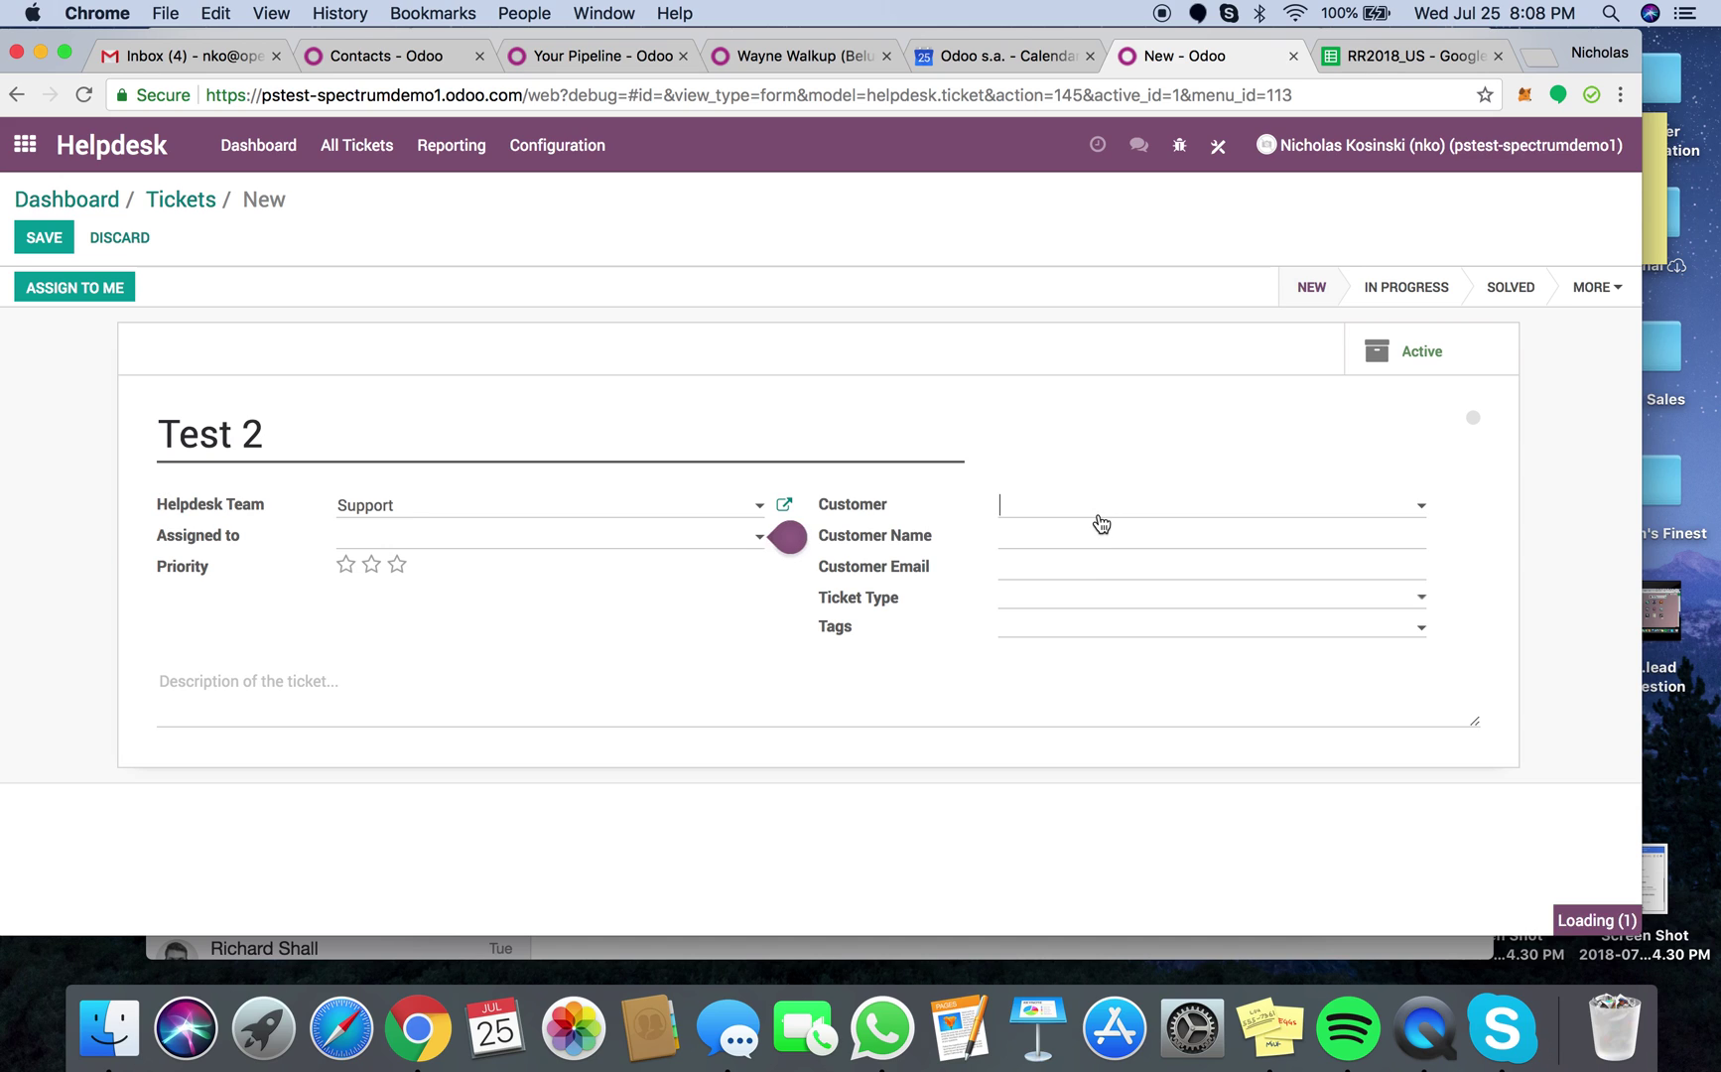
click(1098, 536)
click(35, 243)
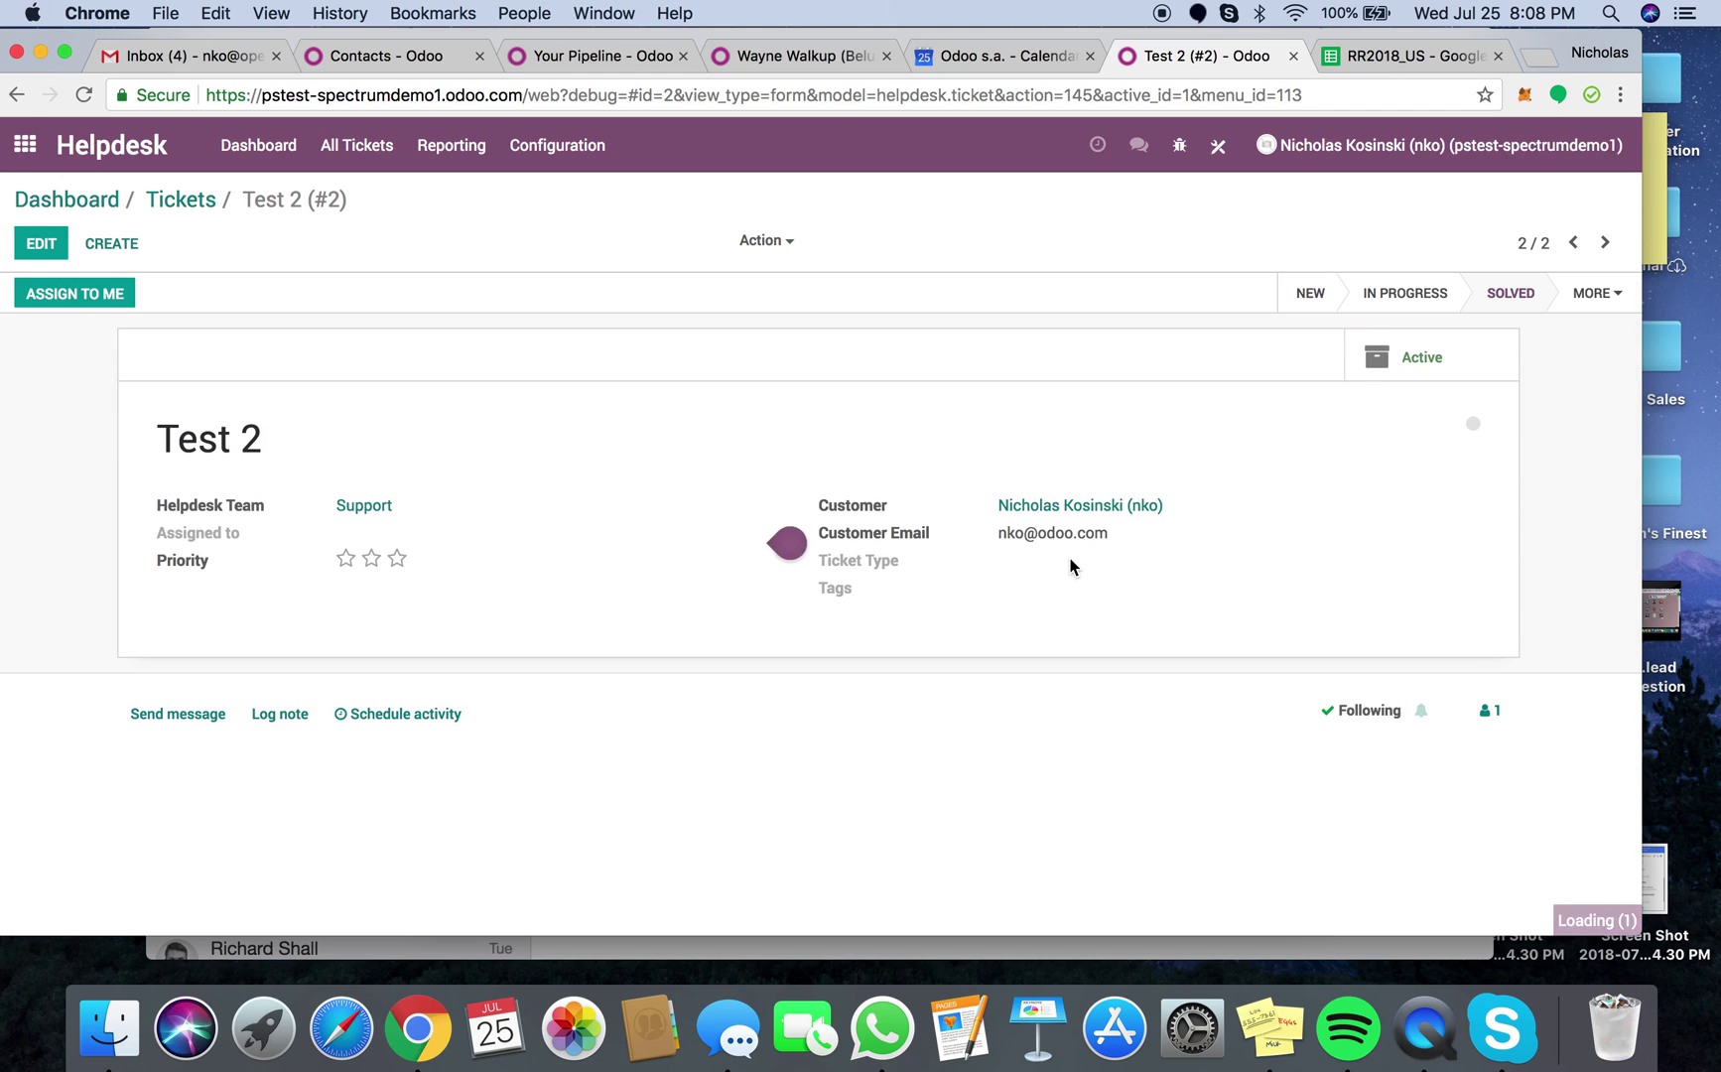
scroll(1069, 567, down, 3)
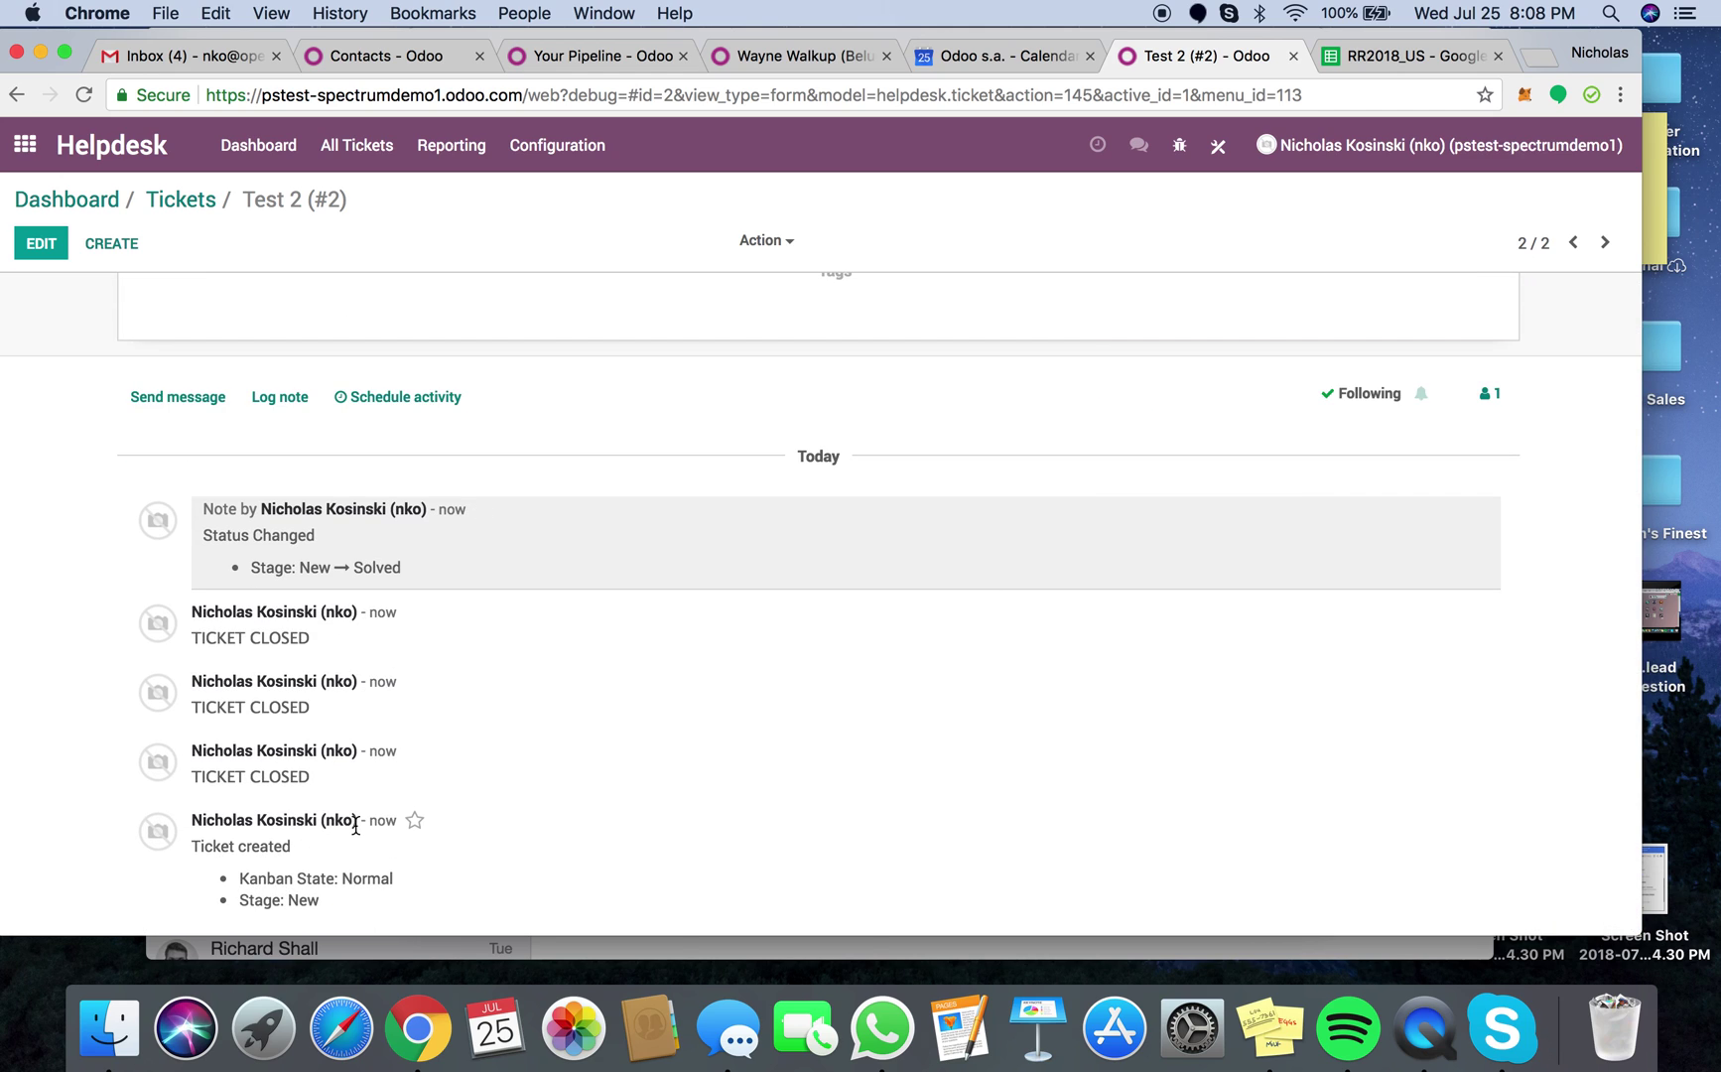
scroll(356, 825, up, 4)
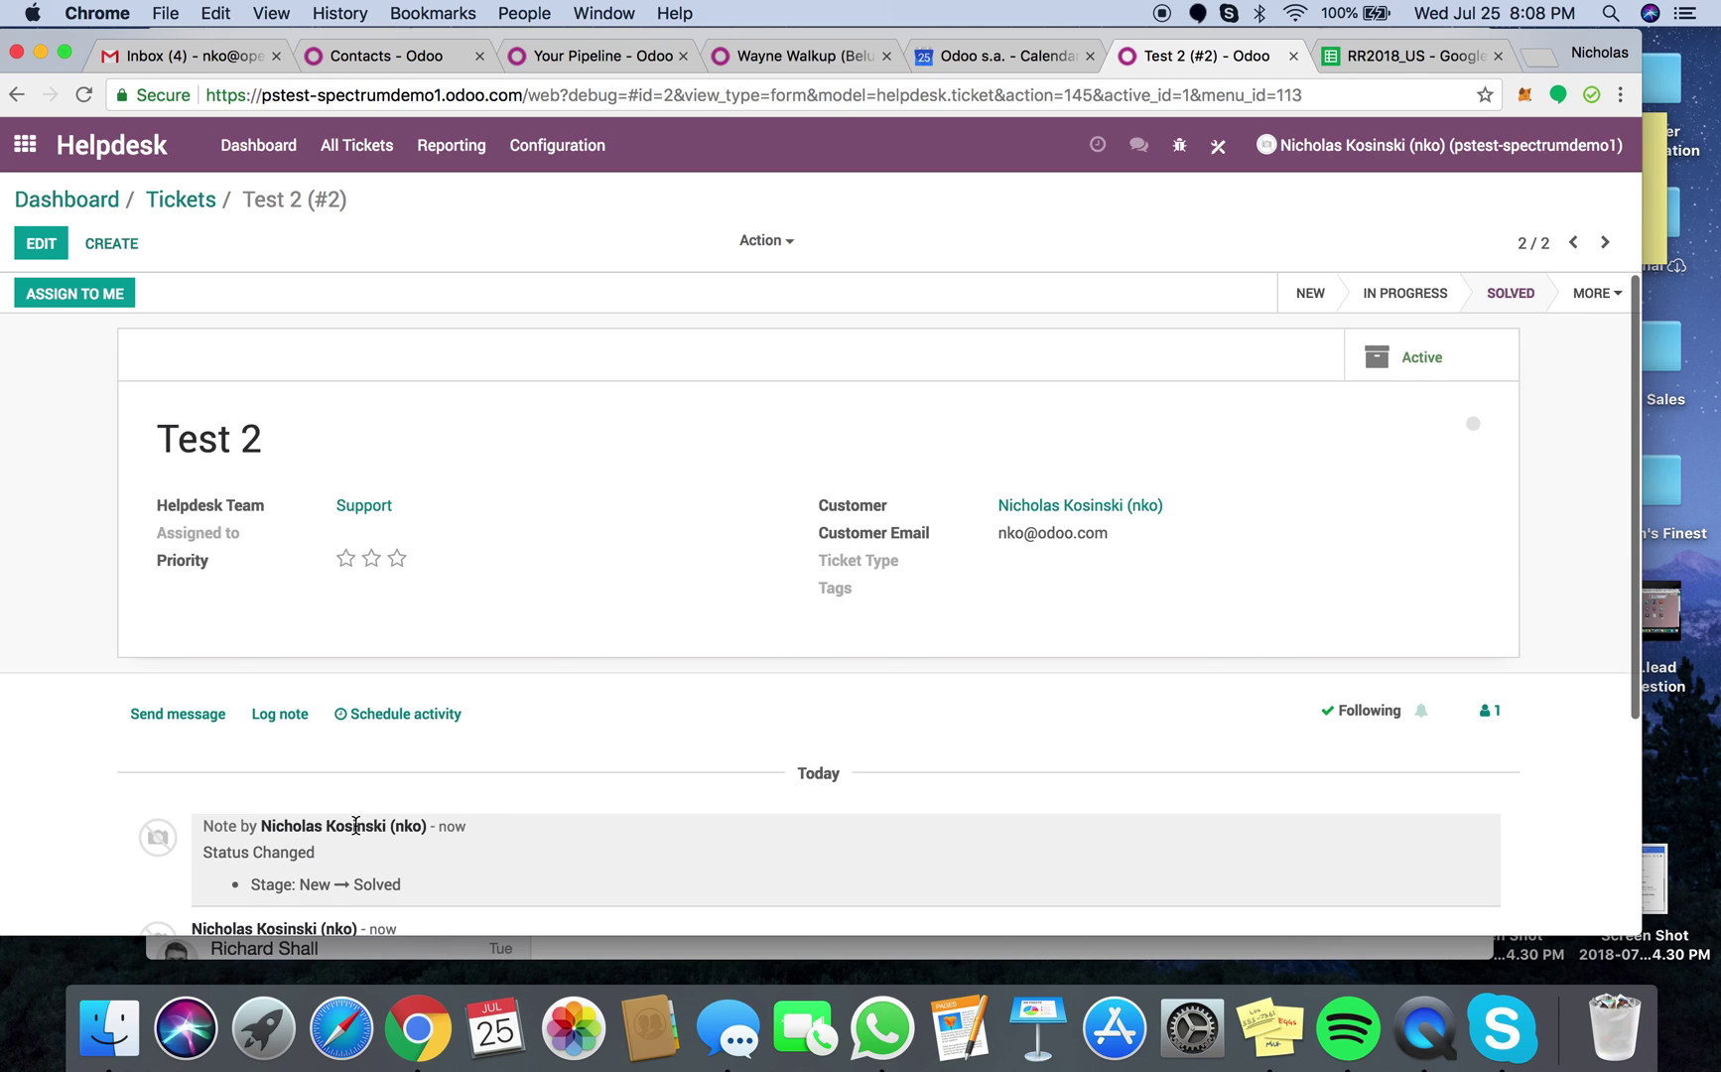
click(203, 203)
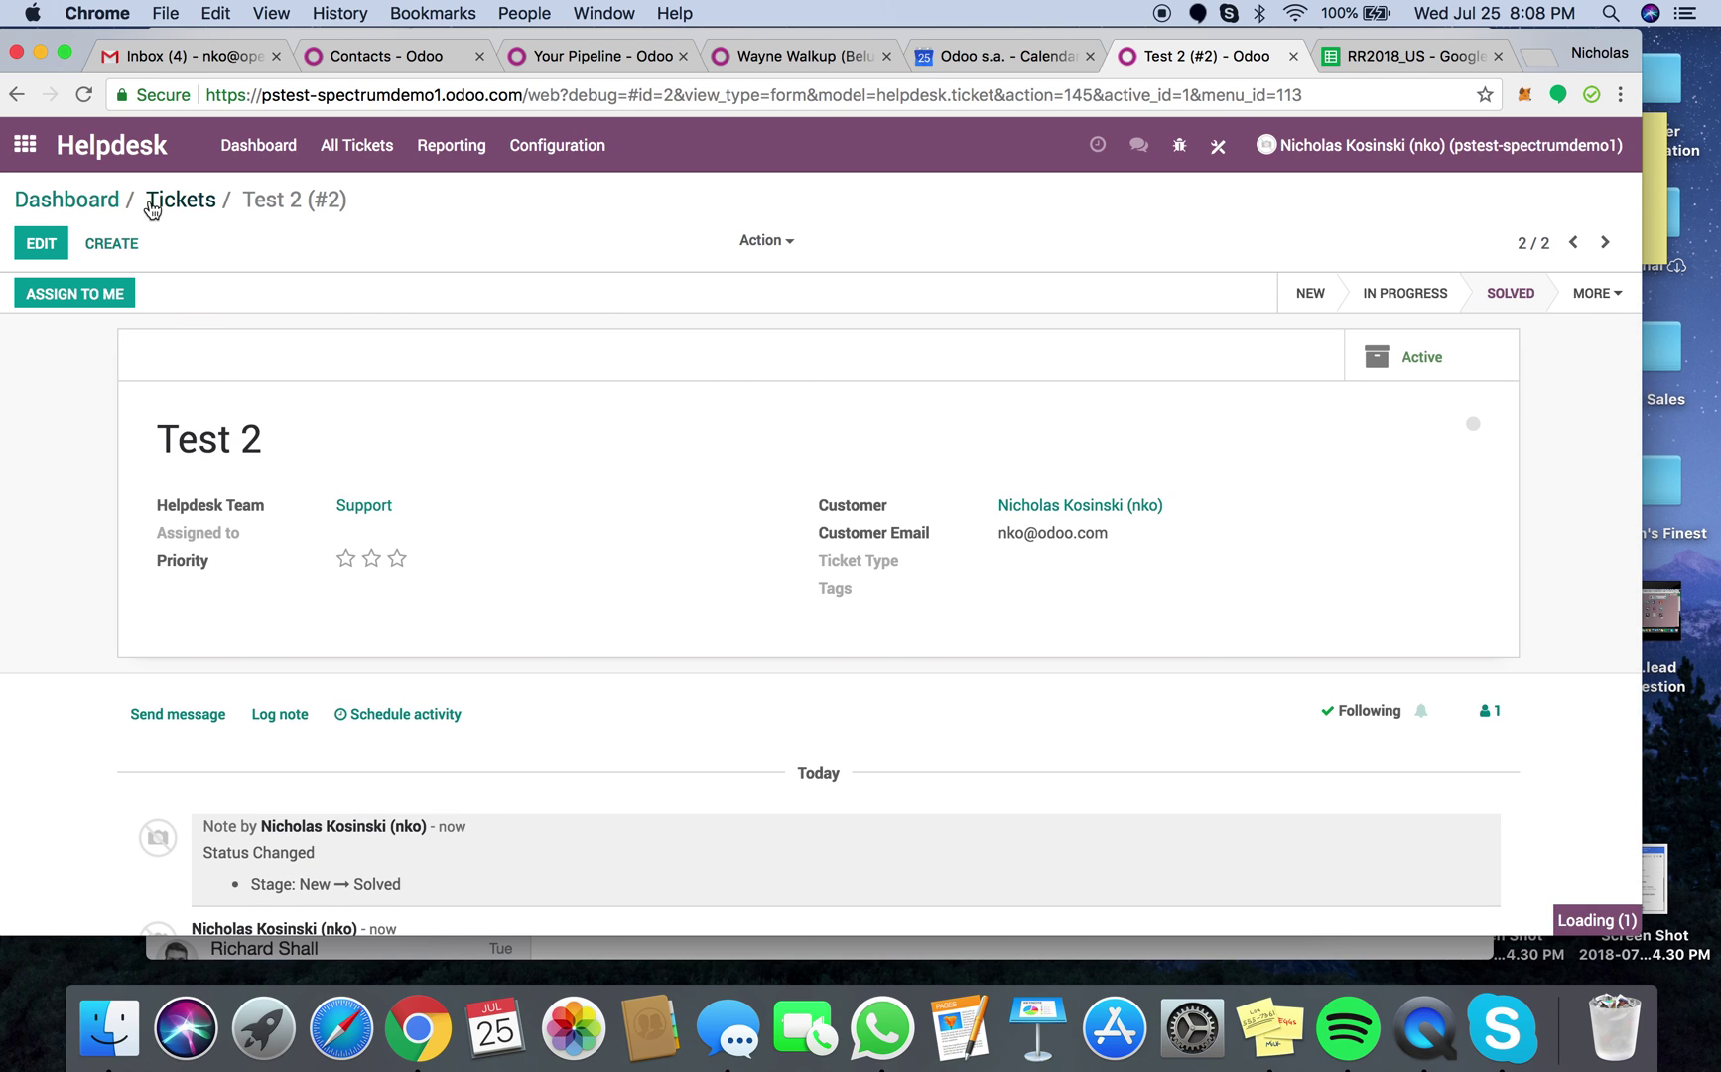
Open the Settings Messages log via a 'mess' menu search to see the new ticket 2 messages
click(91, 203)
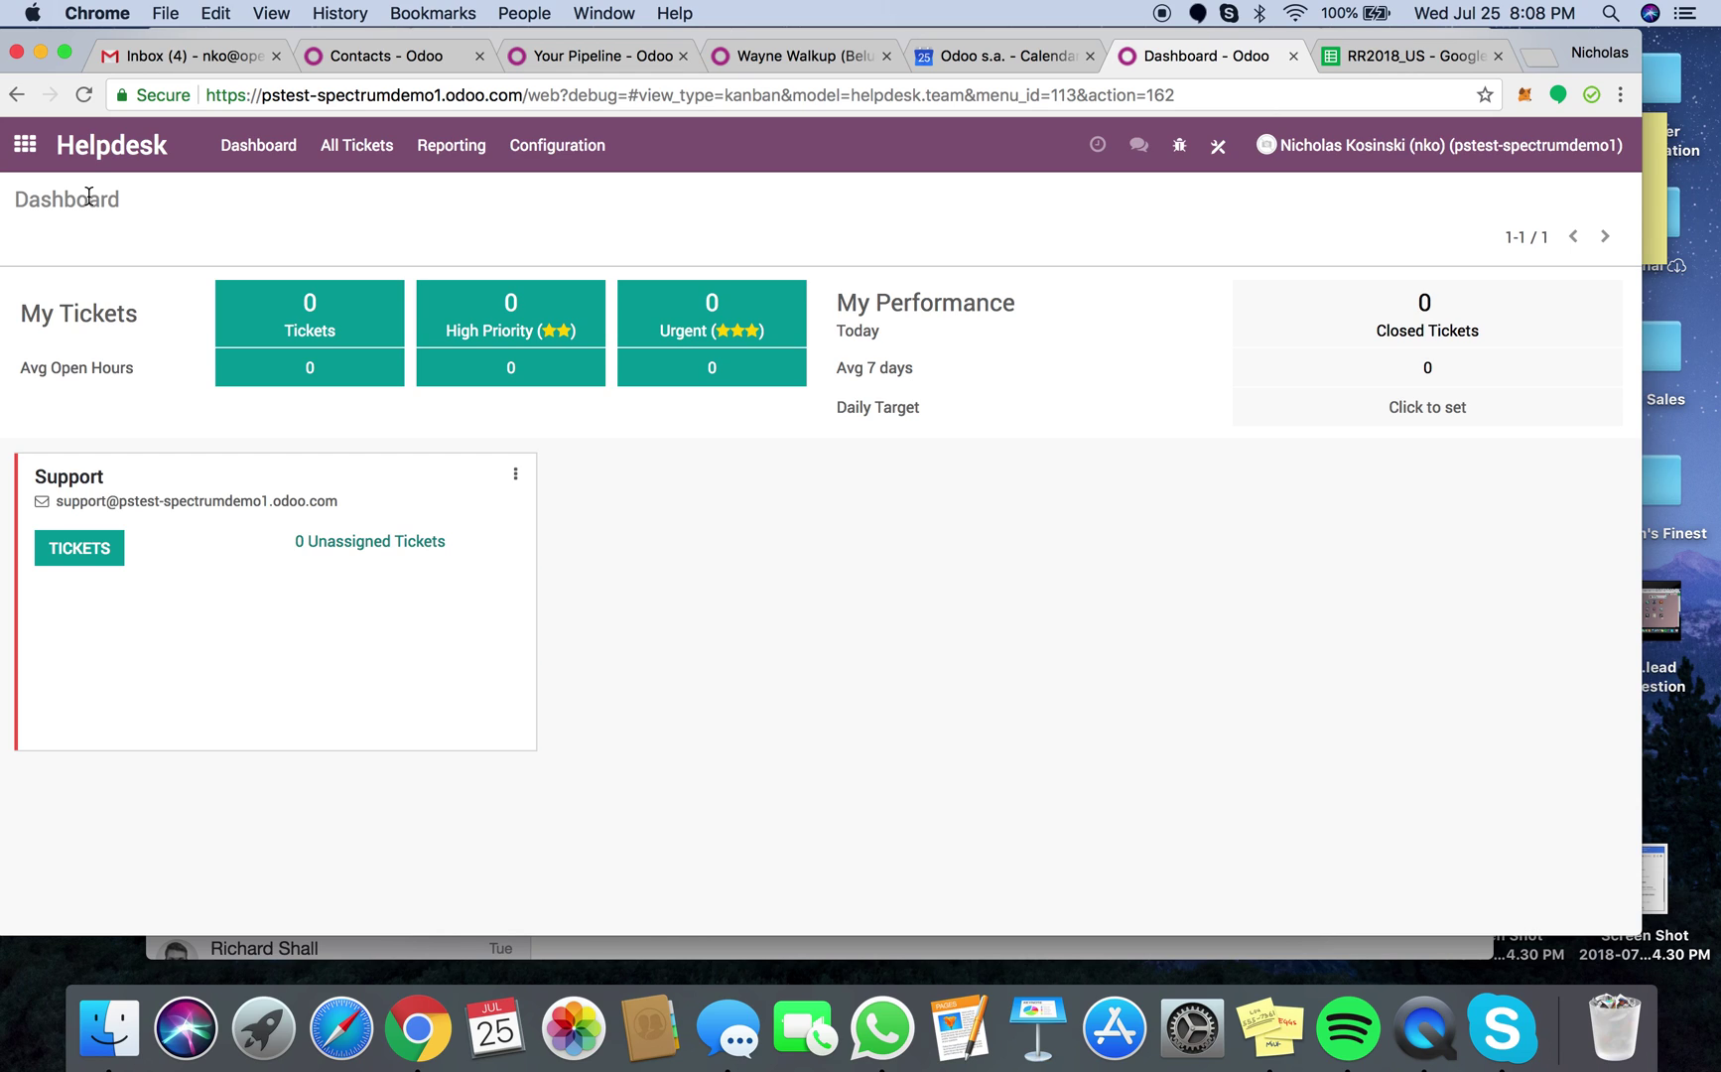
click(25, 145)
text(mess)
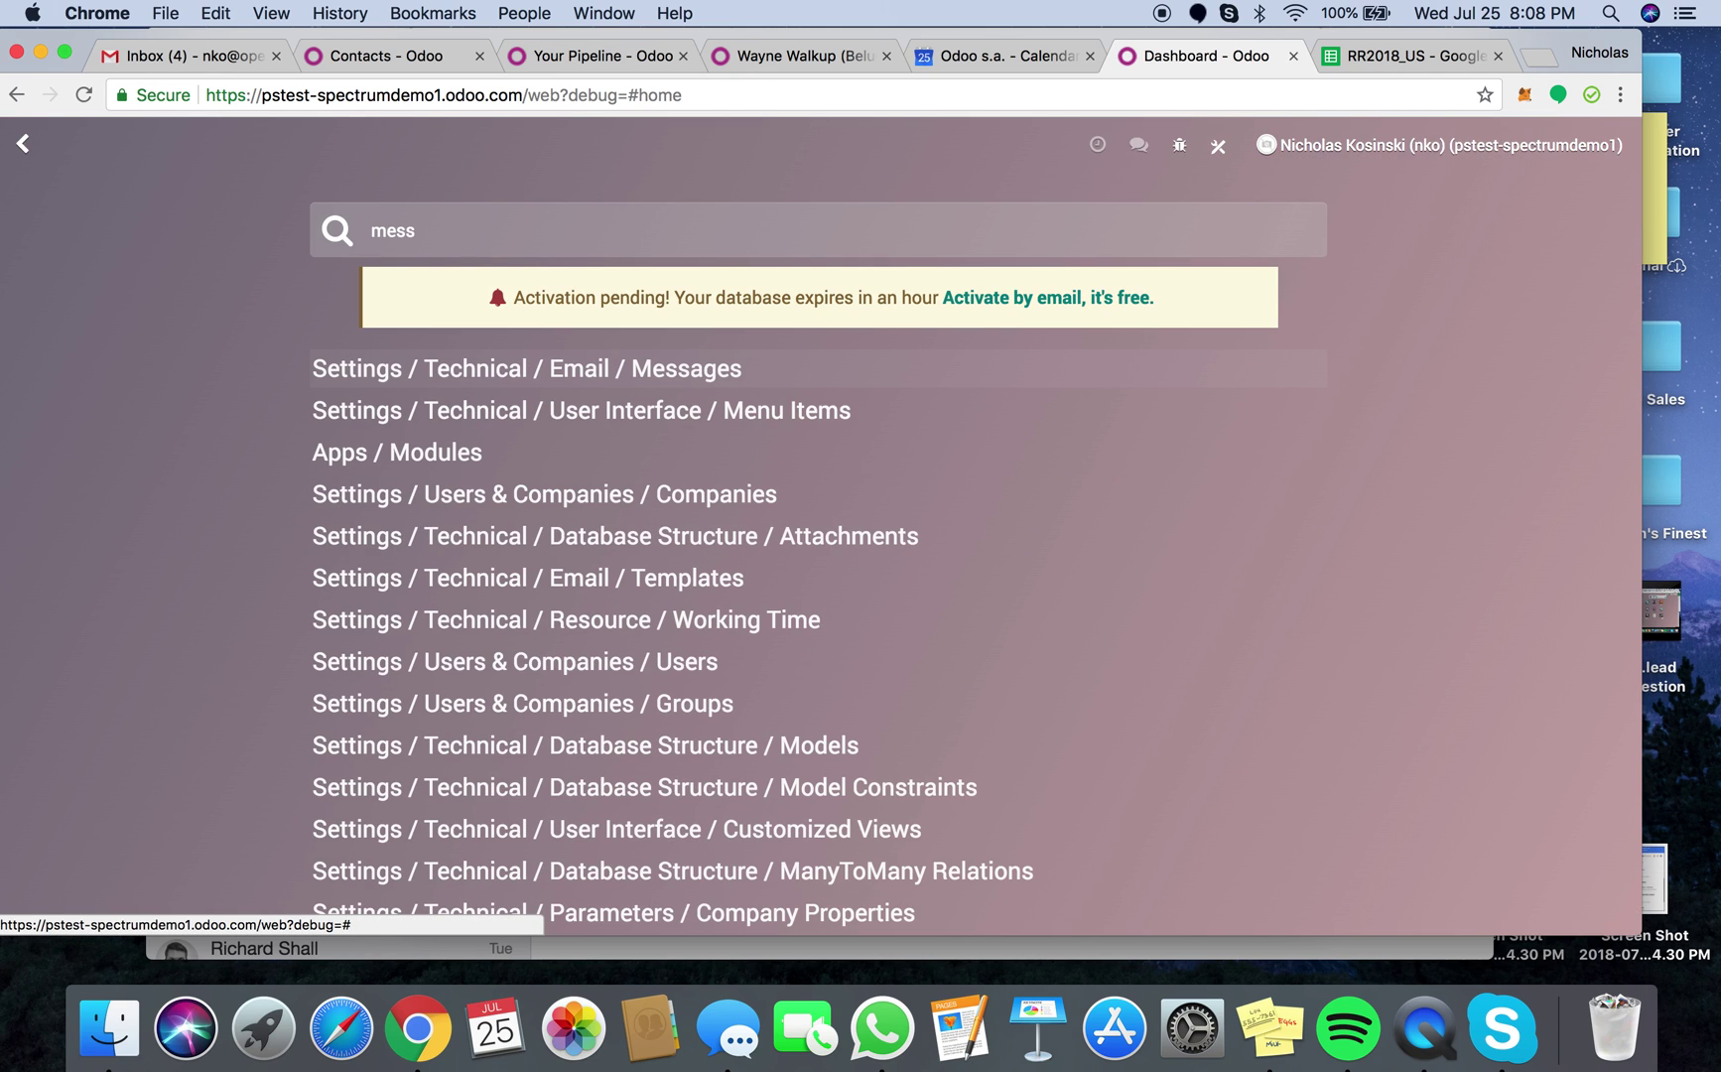
key(Return)
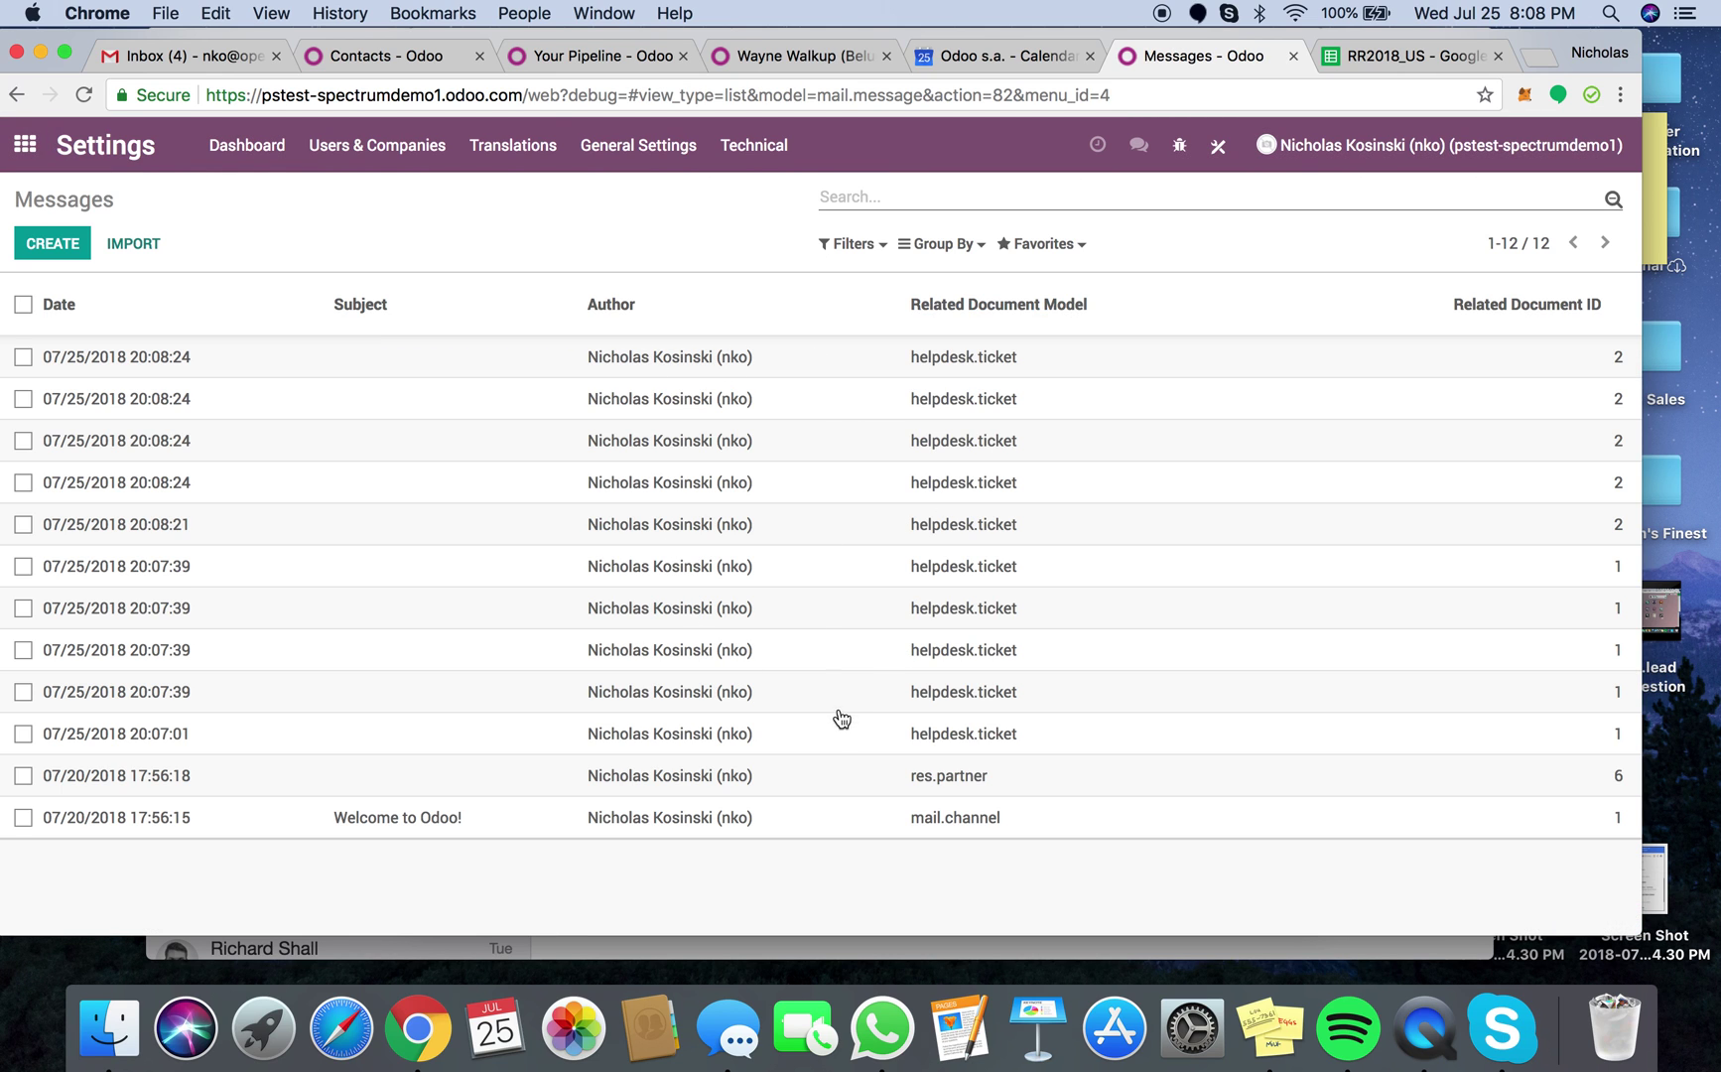